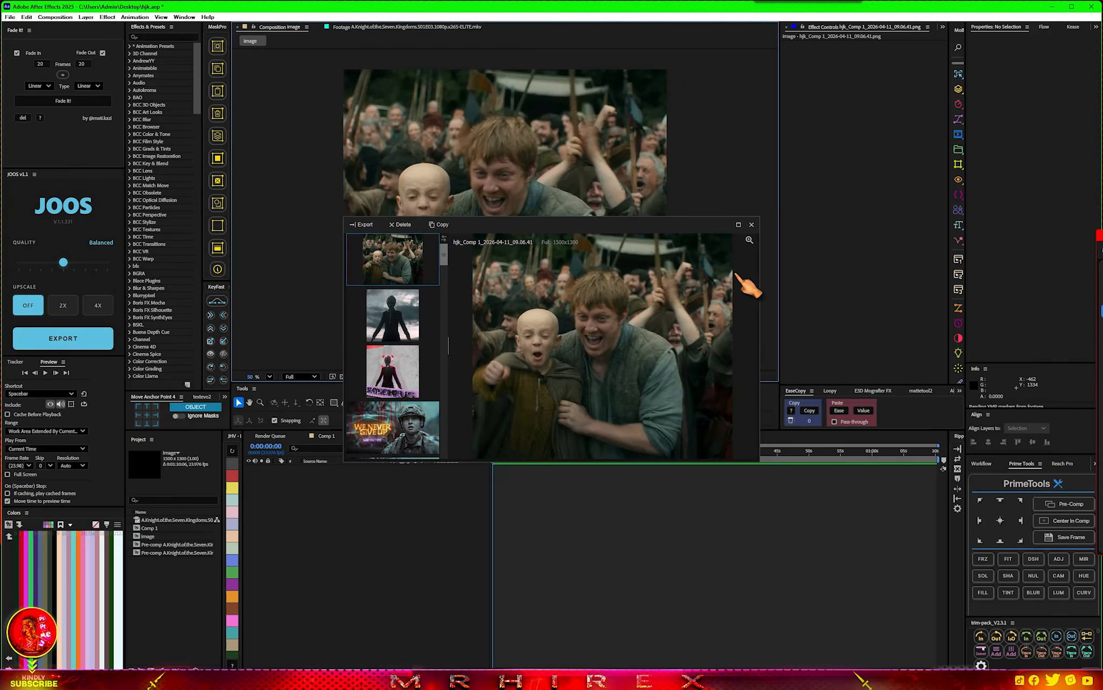
Step: Place the exported PNG still frame in the image composition and pre-compose its layer
left_click(751, 224)
scroll(490, 255, "up", 3)
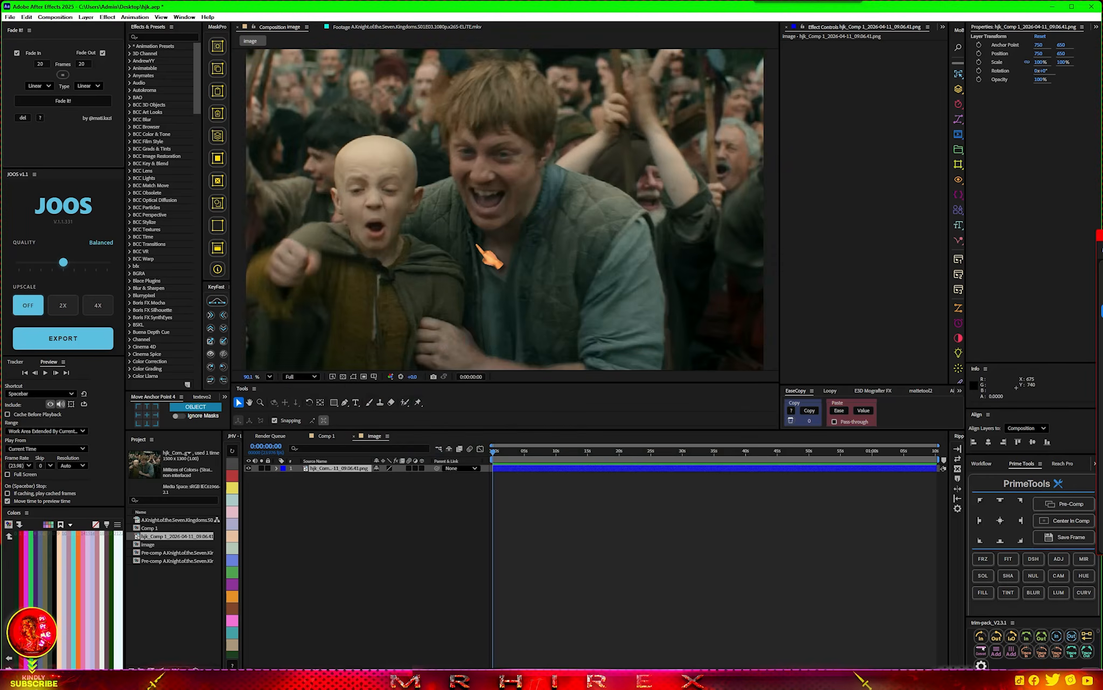
scroll(490, 254, "down", 2)
left_click(503, 460)
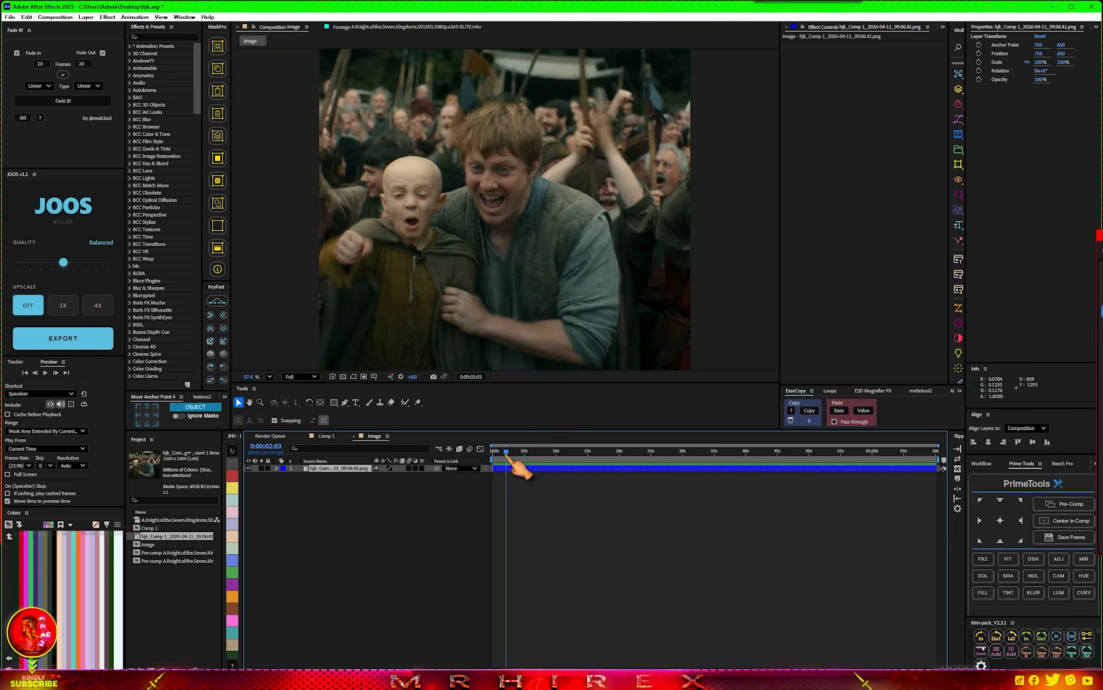
left_click(1064, 505)
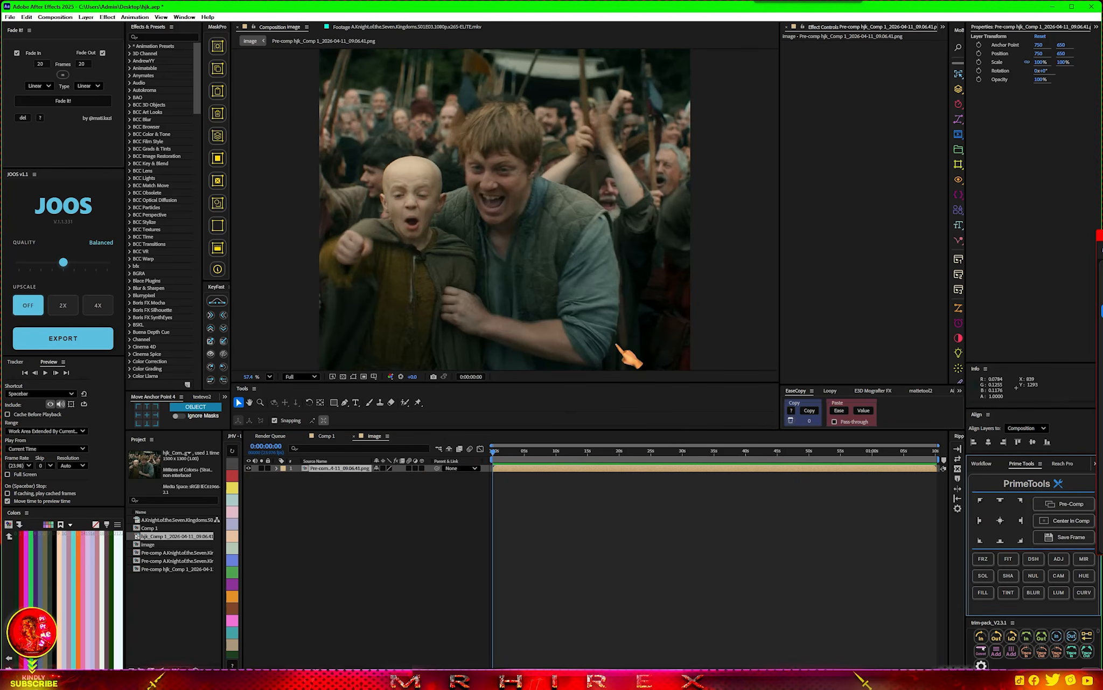
Step: Scale the pre-composed still down to 83% and duplicate the layer
left_click_drag(389, 475, 379, 475)
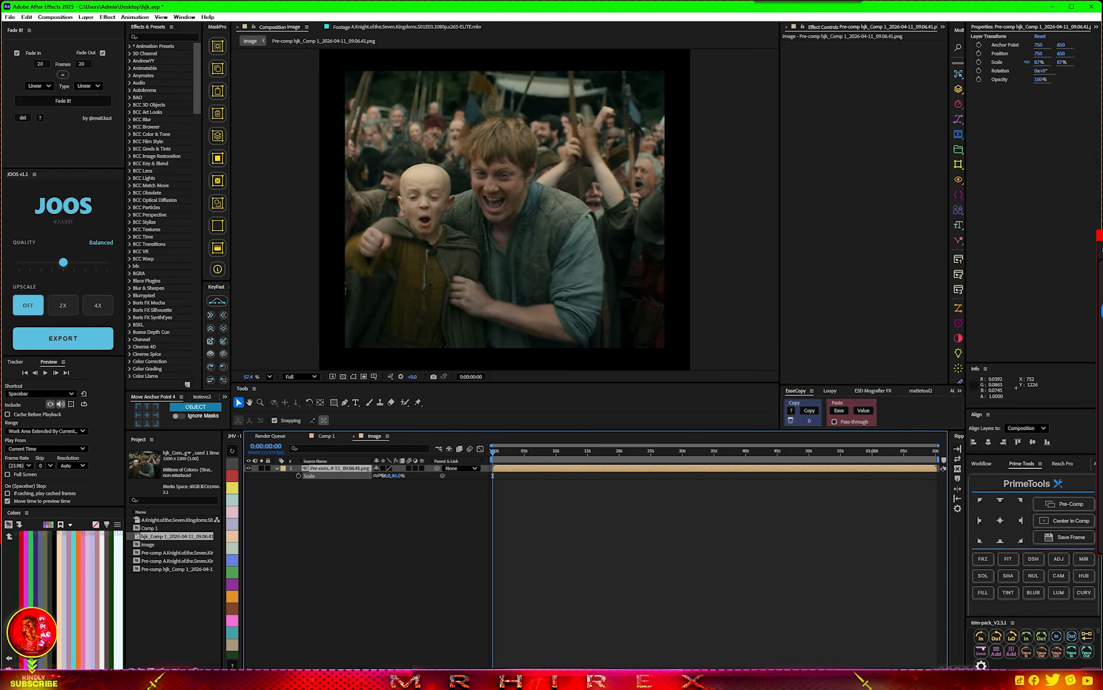
left_click(525, 472)
scroll(505, 213, "down", 3)
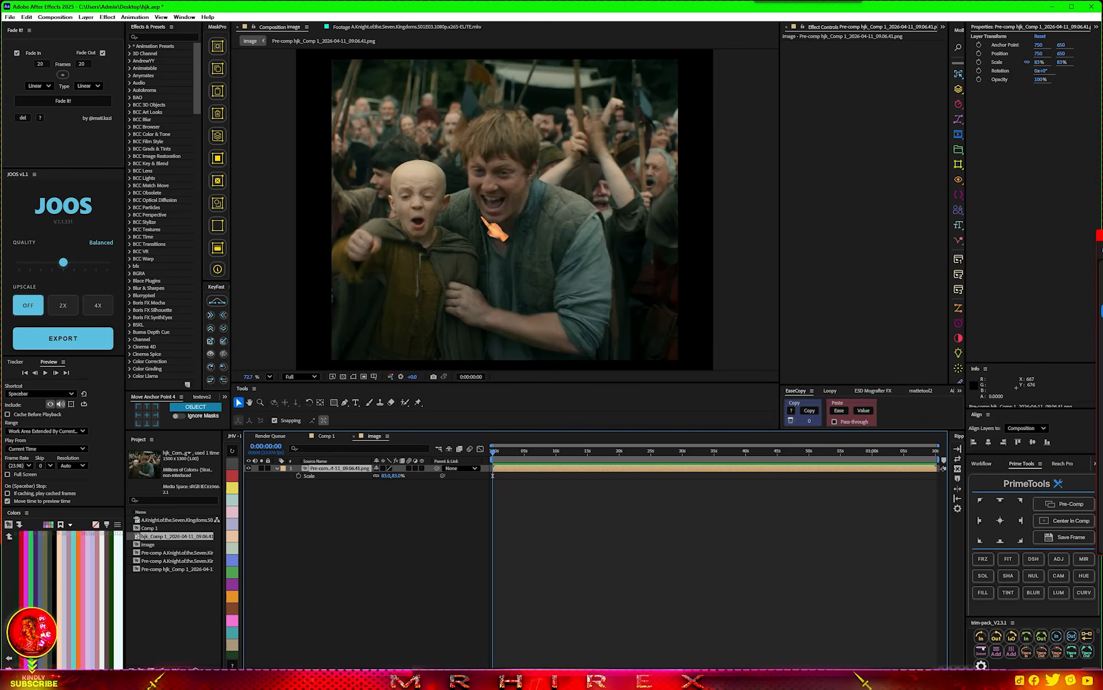
key("ctrl+d")
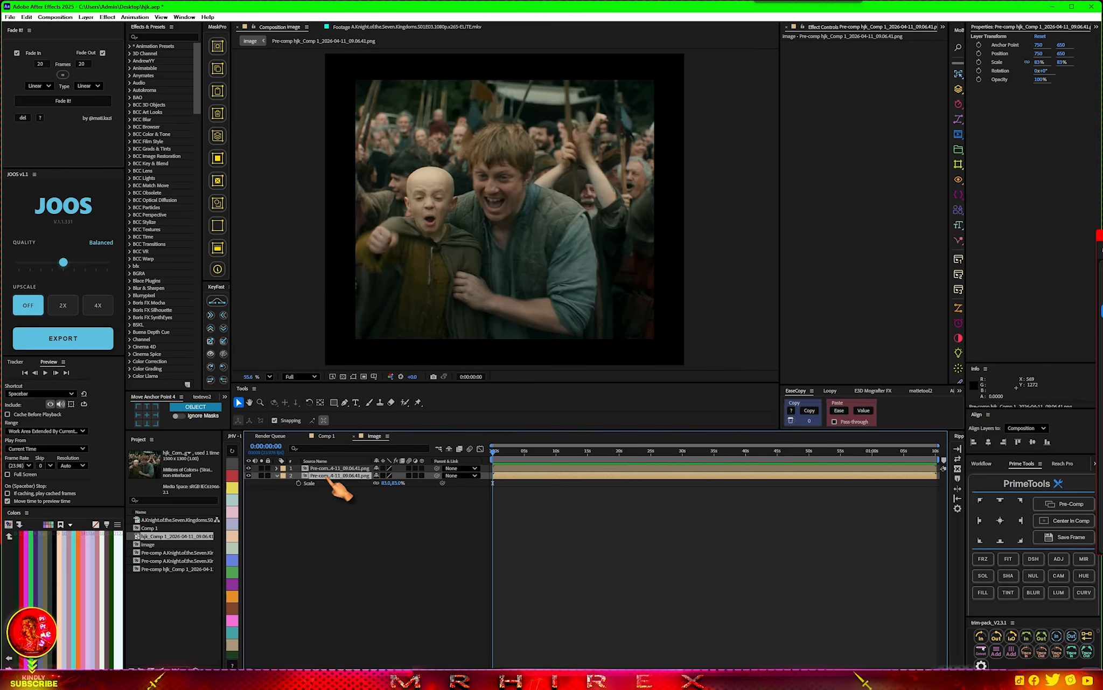
Step: Apply a Fill effect to the lower still layer and set its colour to white
key("ctrl+space")
left_click(327, 473)
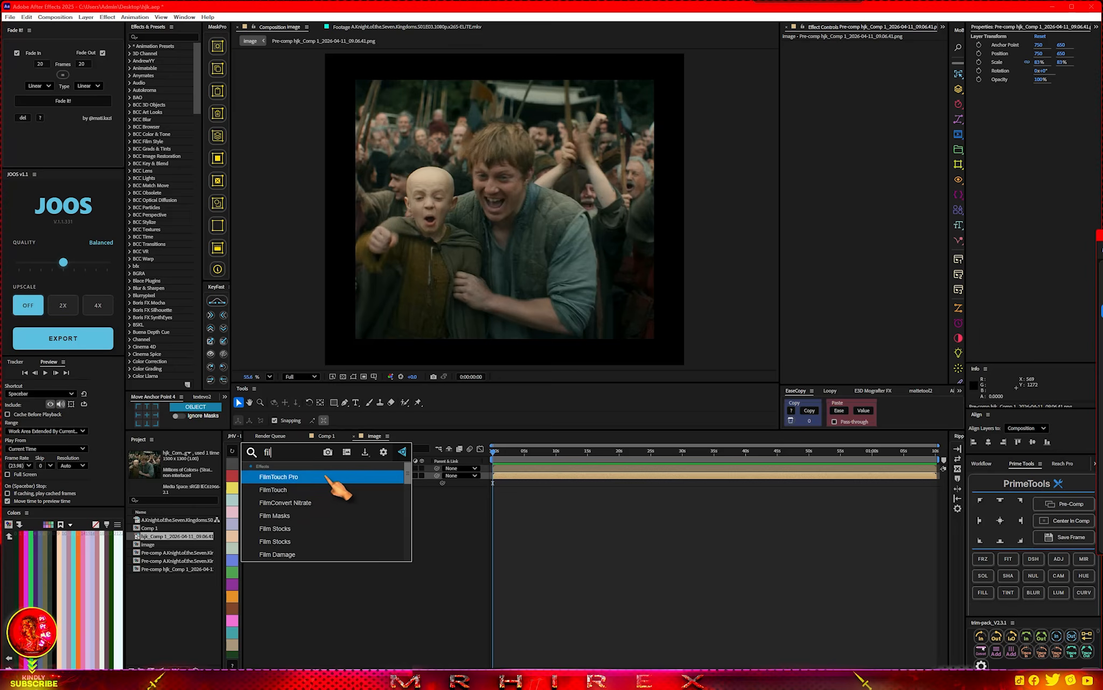
left_click(331, 477)
left_click(876, 66)
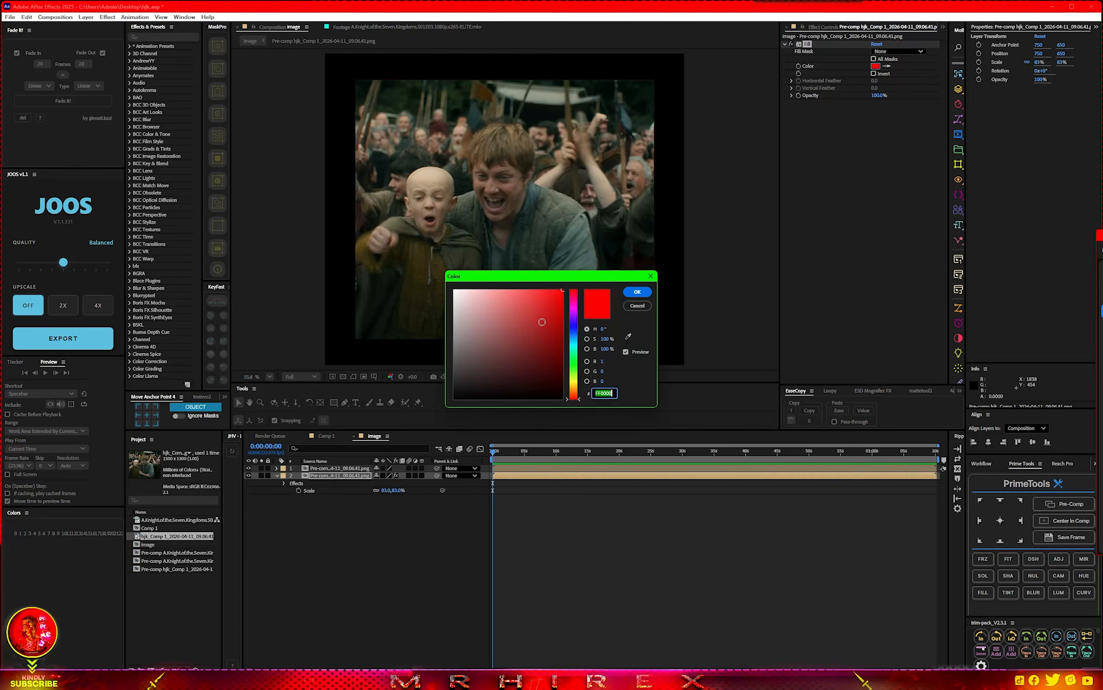
left_click(457, 289)
left_click(635, 291)
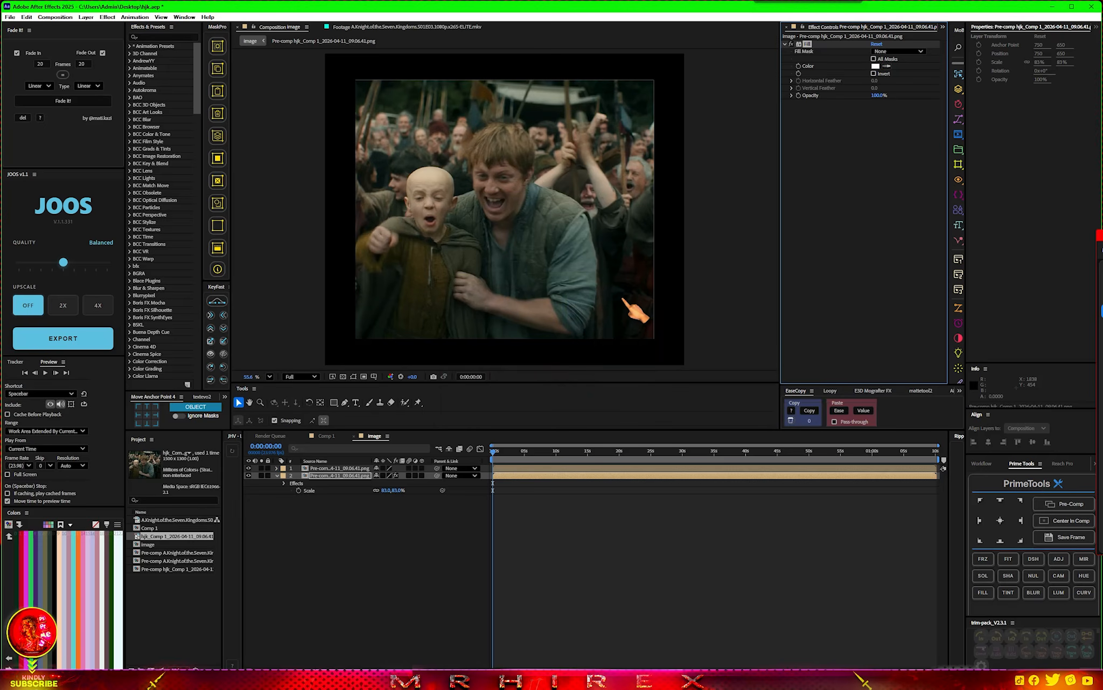
Step: Scale the upper still layer to 81% so the white layer beneath forms a thin border, and collapse its properties
left_click(343, 469)
key("s")
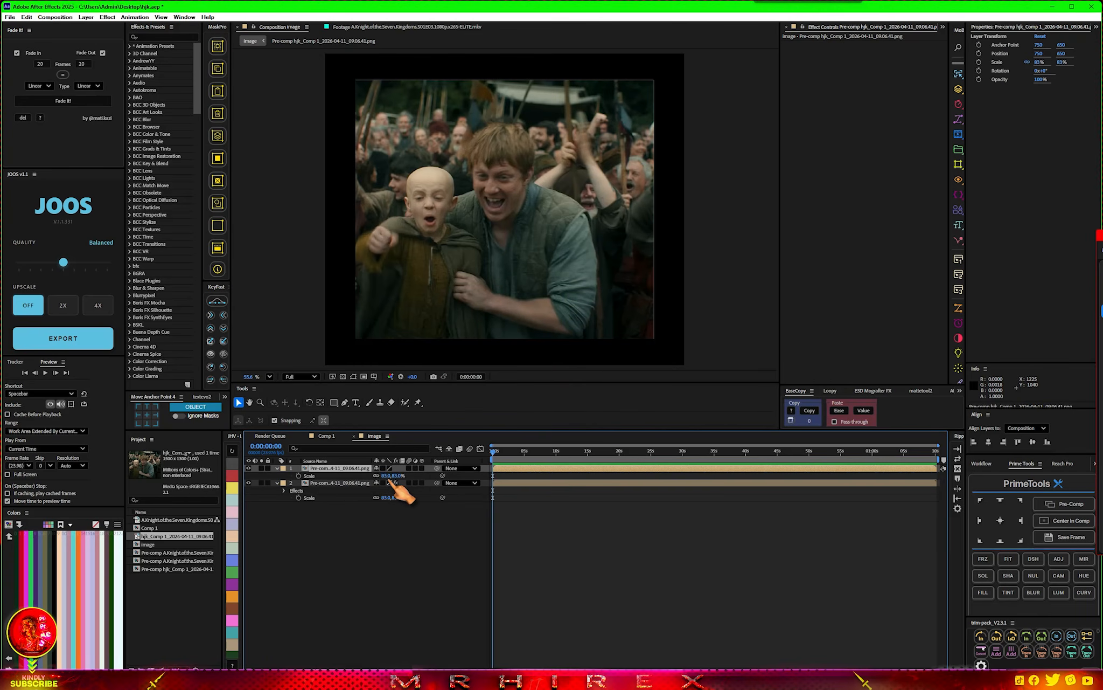
left_click_drag(387, 476, 385, 476)
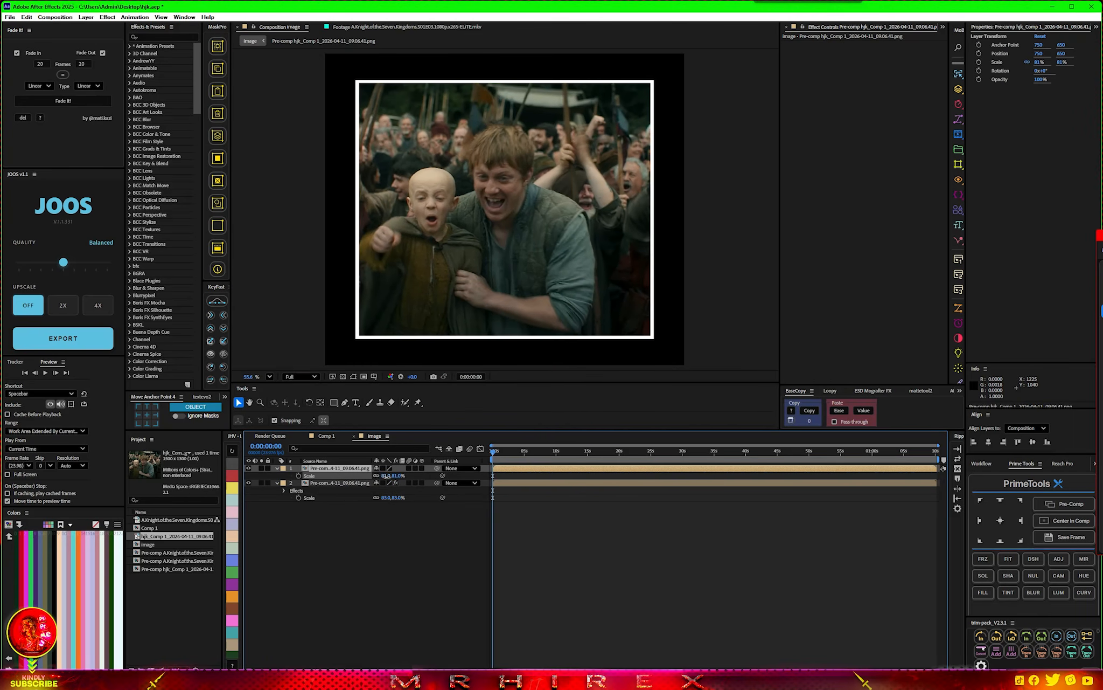
left_click(278, 468)
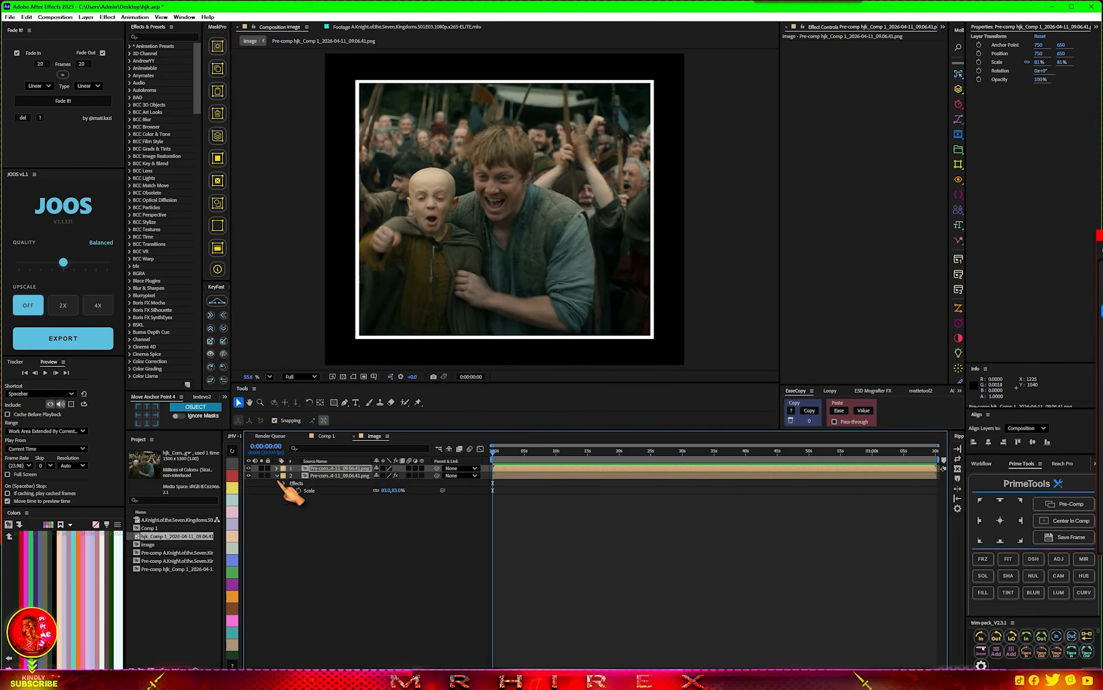
Step: Add the image composition to Comp 1 as the top layer starting at 0:00:05:18 and label it yellow
left_click(353, 436)
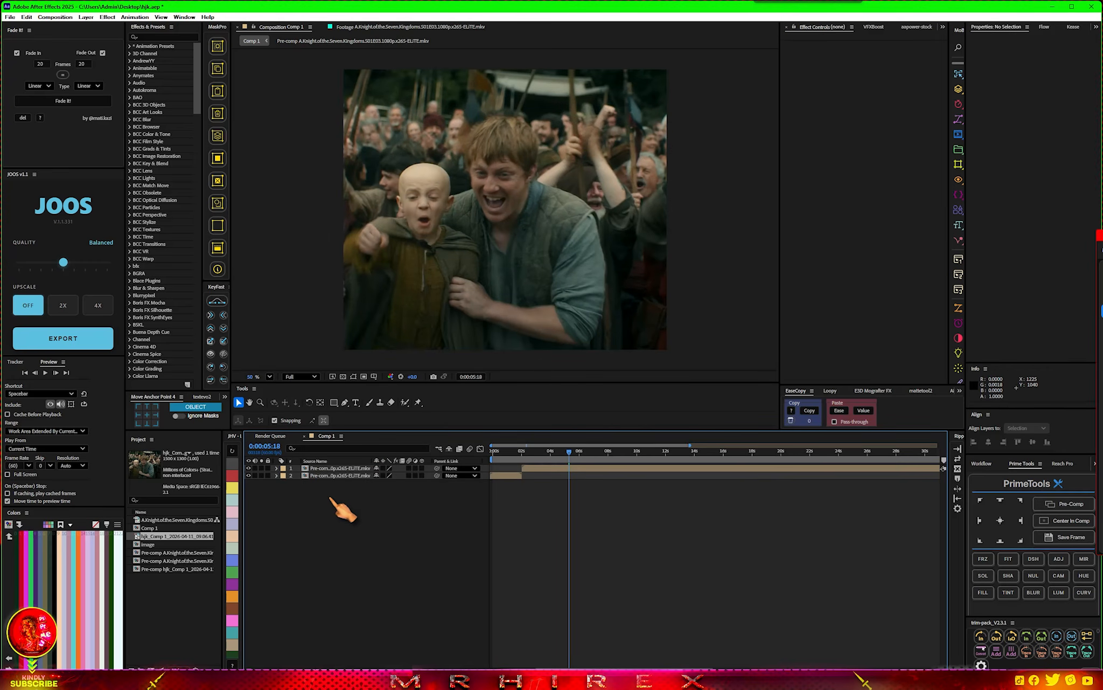
left_click_drag(173, 544, 470, 467)
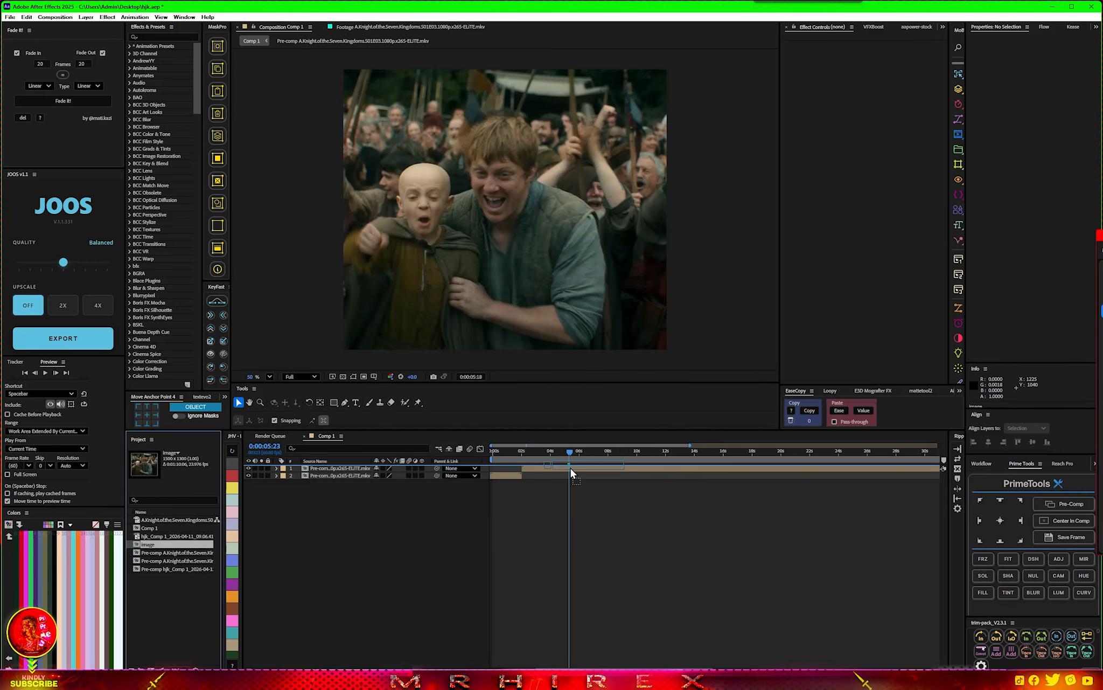
left_click_drag(571, 468, 569, 467)
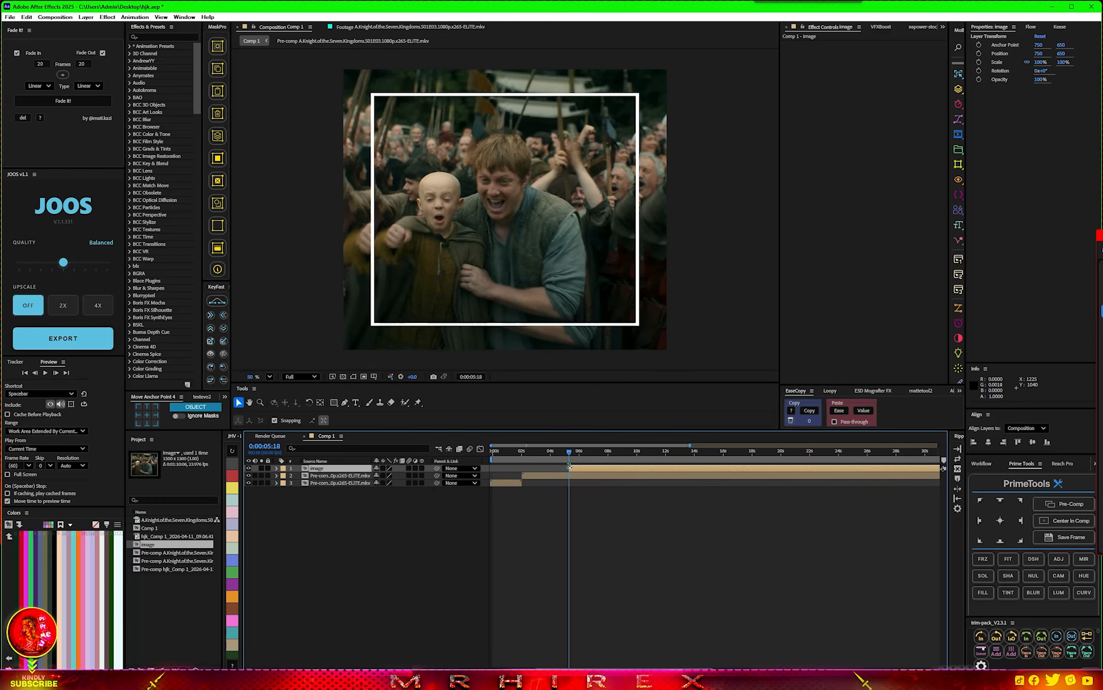
left_click(232, 489)
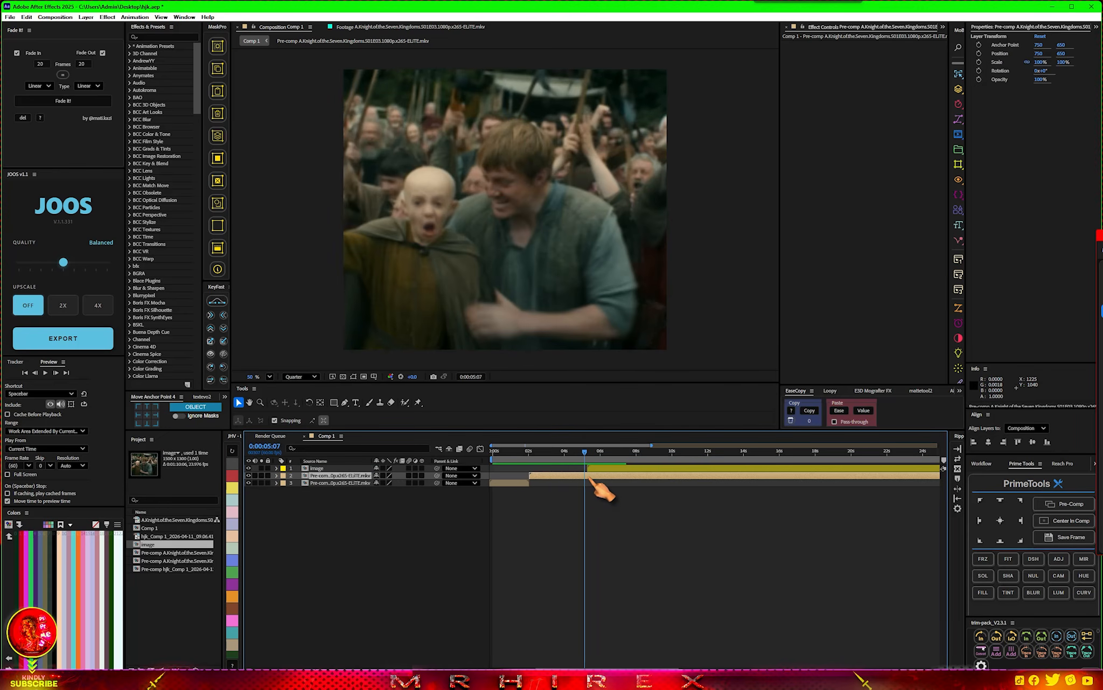
Step: Apply the S_Shake effect to the clip layer directly beneath the image layer
key("ctrl+space")
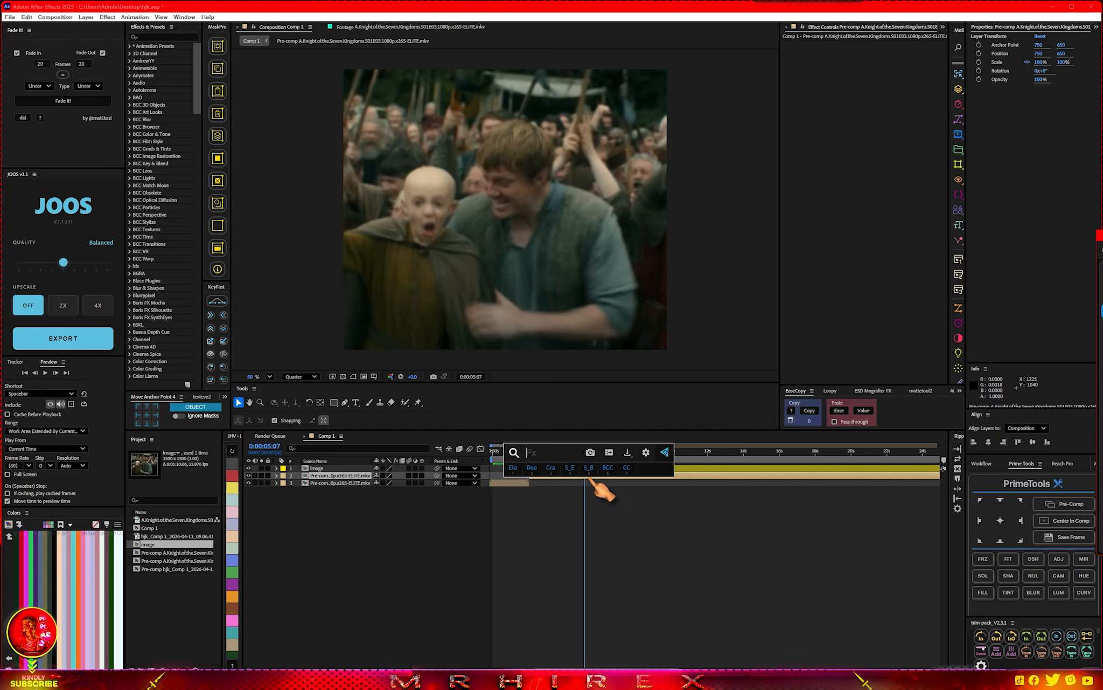
type("shak")
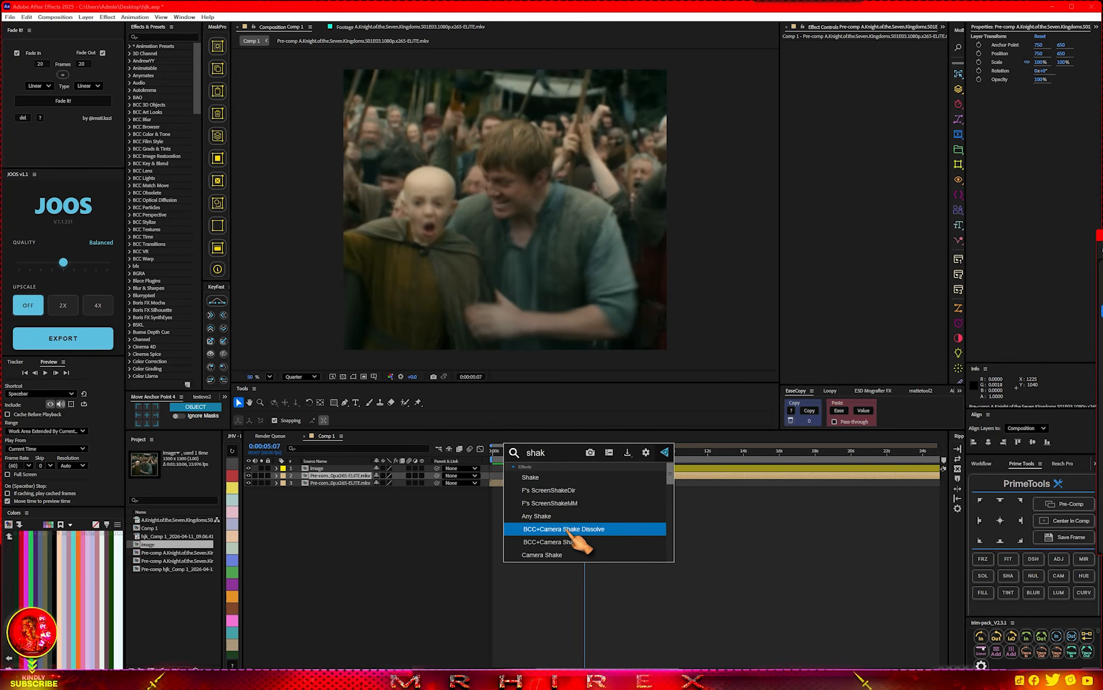
scroll(570, 534, "down", 2)
left_click(561, 492)
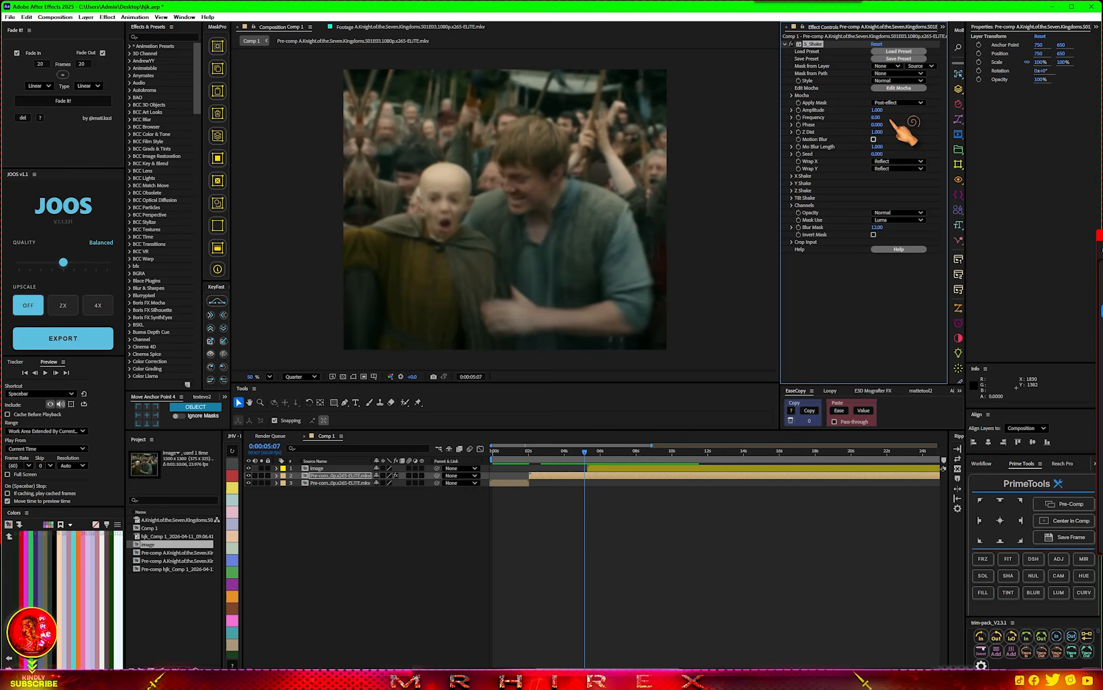
Step: Enable S_Shake Motion Blur and keyframe Amplitude and Frequency at 0 just before the image layer starts
left_click_drag(878, 110, 718, 117)
key("u")
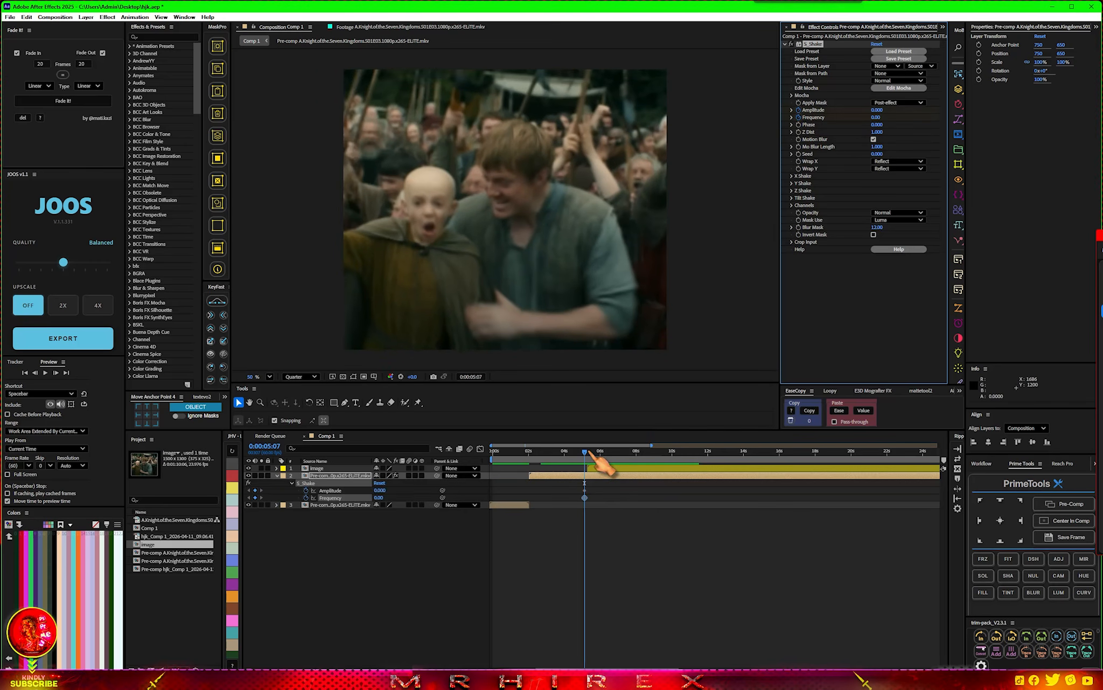
scroll(585, 482, "up", 2)
left_click_drag(607, 488, 579, 499)
Step: Hide the image layer and keyframe S_Shake Amplitude at 0.630 and Frequency at 14.30 at 0:00:05:20
left_click(611, 453)
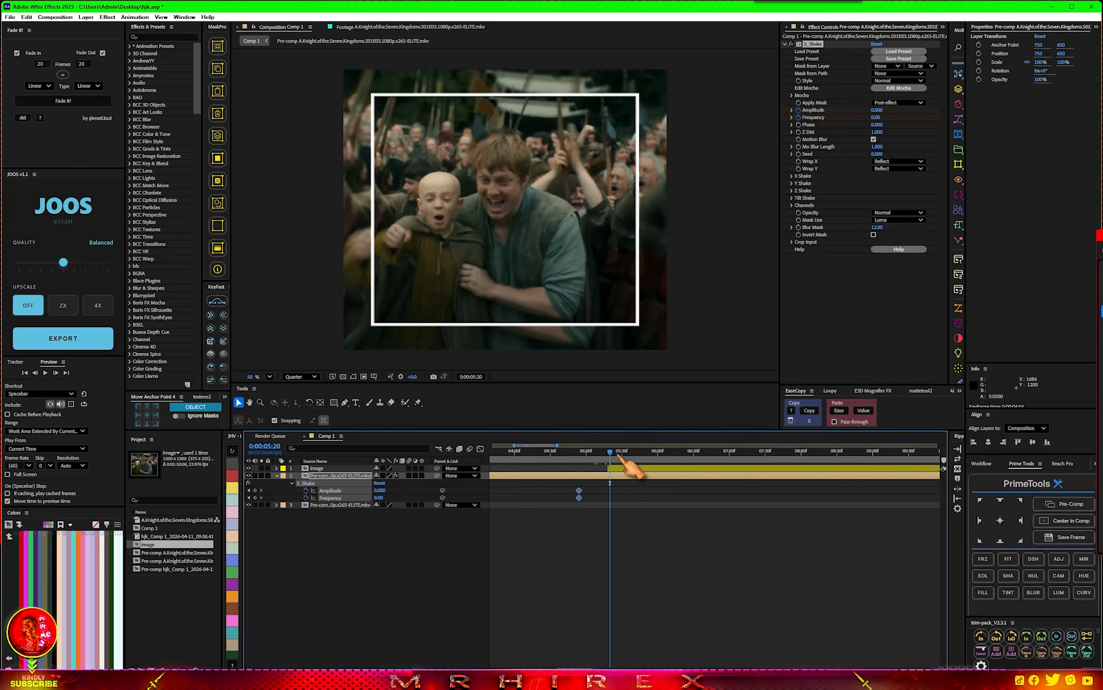
left_click_drag(879, 110, 910, 121)
left_click(249, 468)
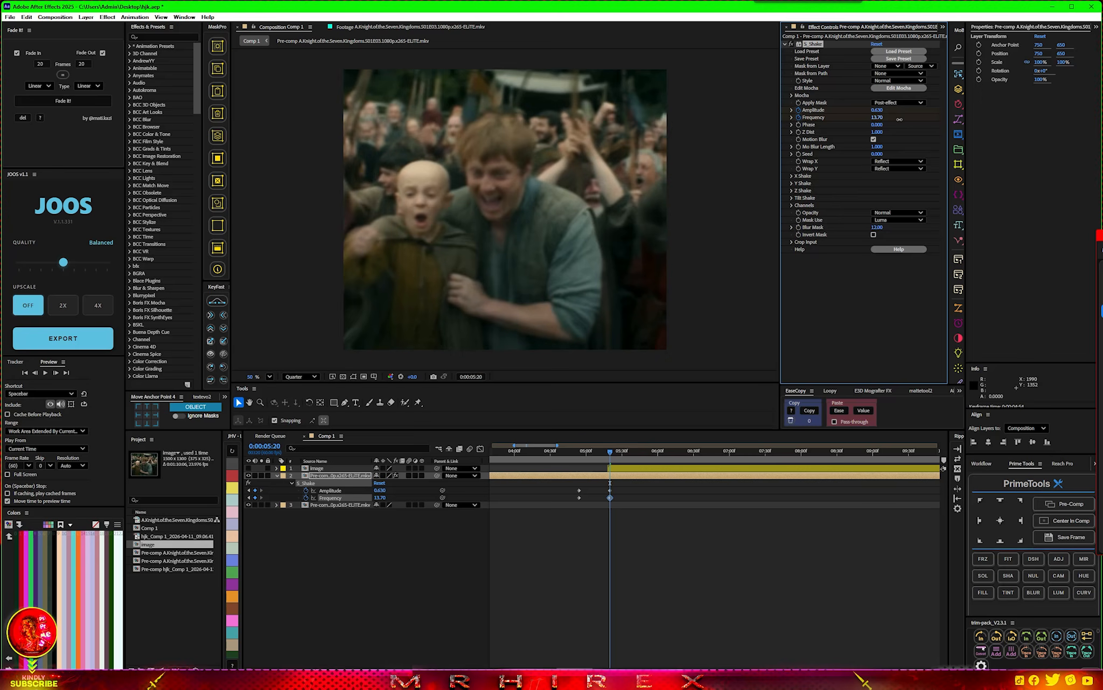
Step: Ease the Amplitude and Frequency keyframes in the graph editor, lengthening both speed handles into a steeper central peak
left_click_drag(665, 484, 544, 509)
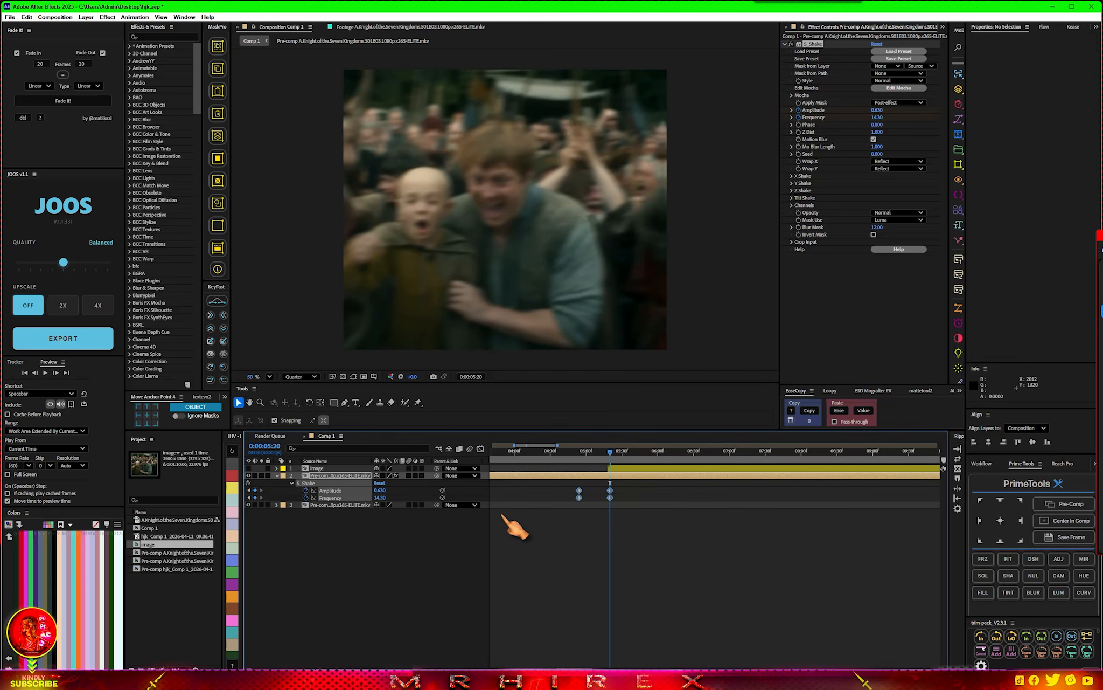
left_click(480, 448)
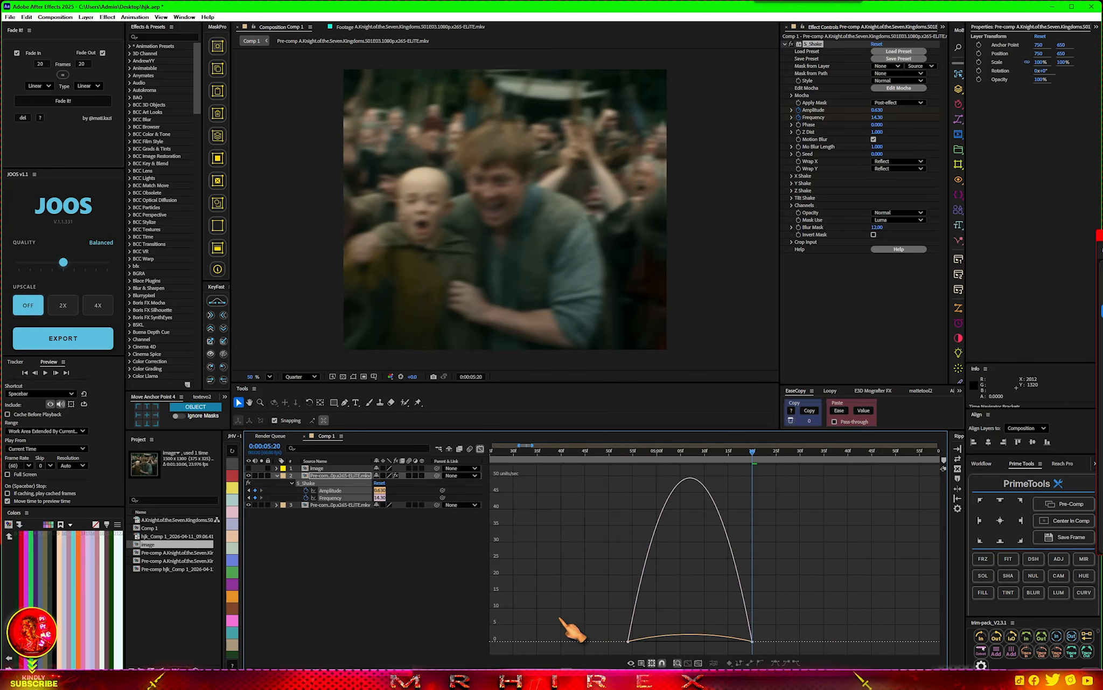
left_click_drag(751, 661, 735, 645)
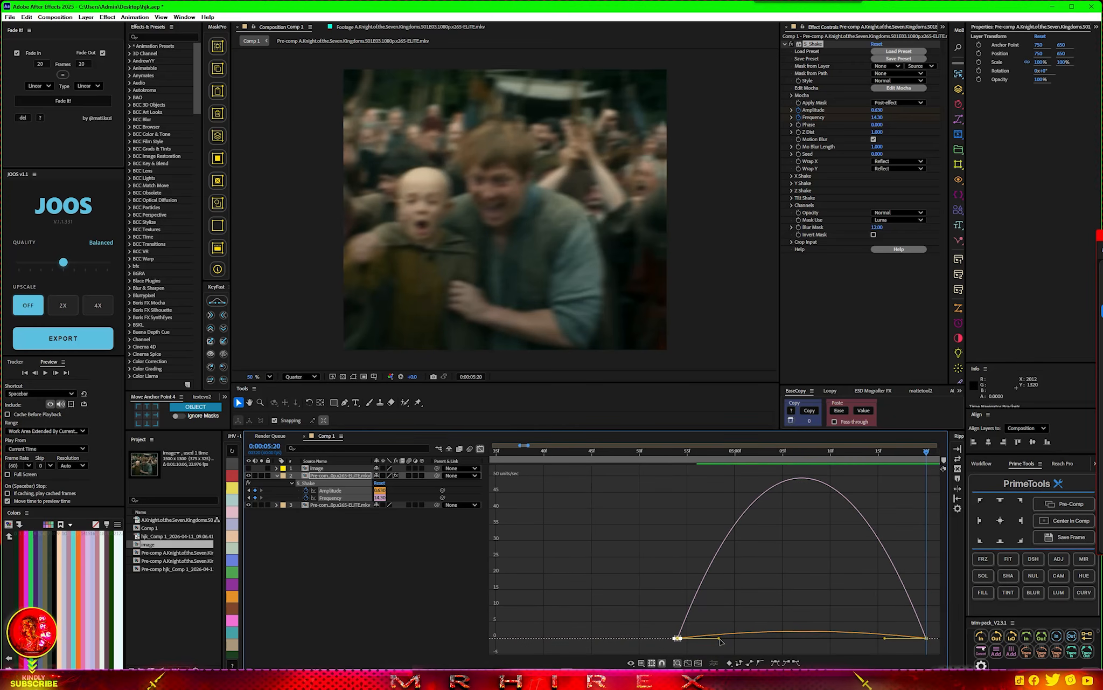
left_click_drag(719, 639, 738, 639)
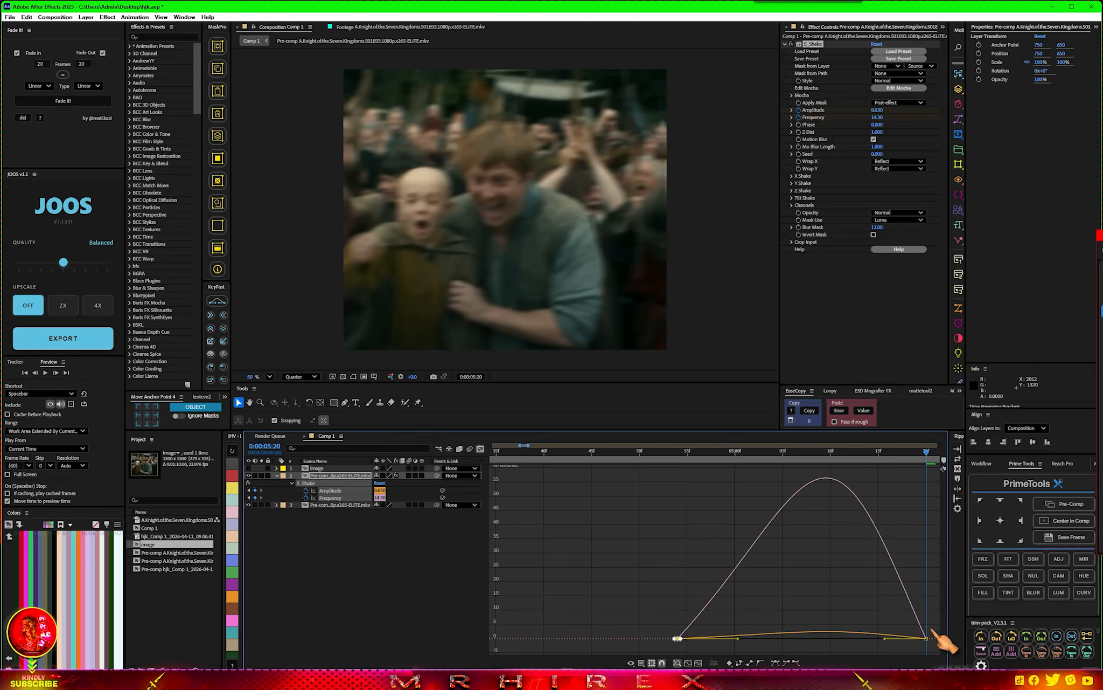
left_click(926, 638)
left_click_drag(885, 638, 871, 639)
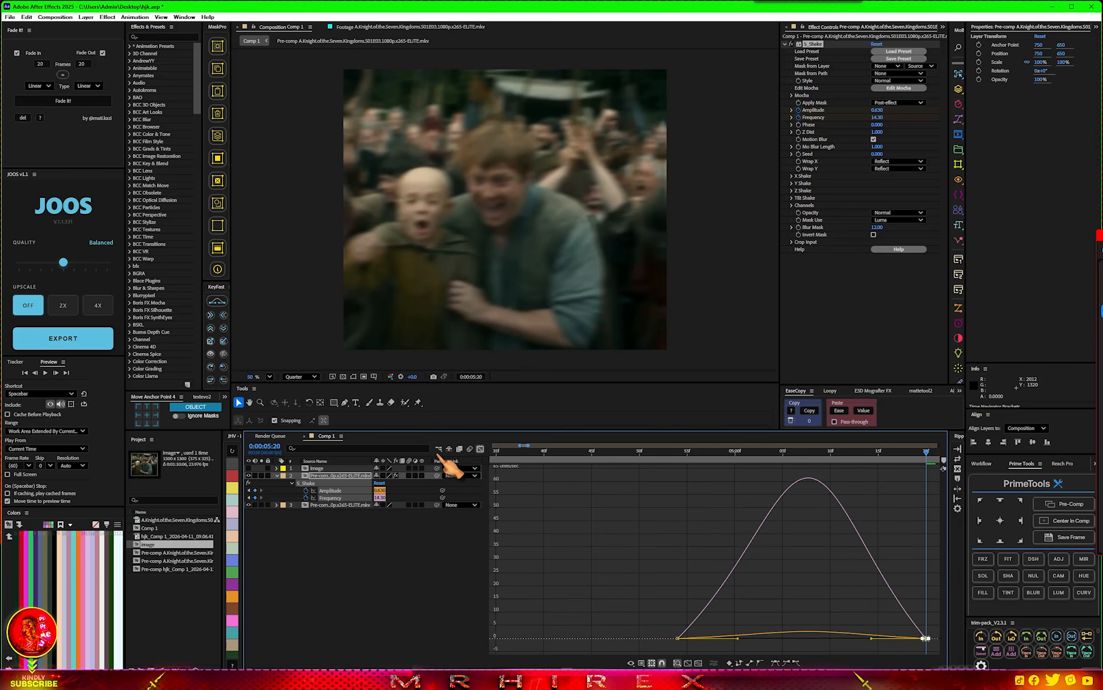
left_click(480, 448)
Step: Preview the shake and move its peak Amplitude and Frequency keyframes to just before the six-second mark
left_click(557, 452)
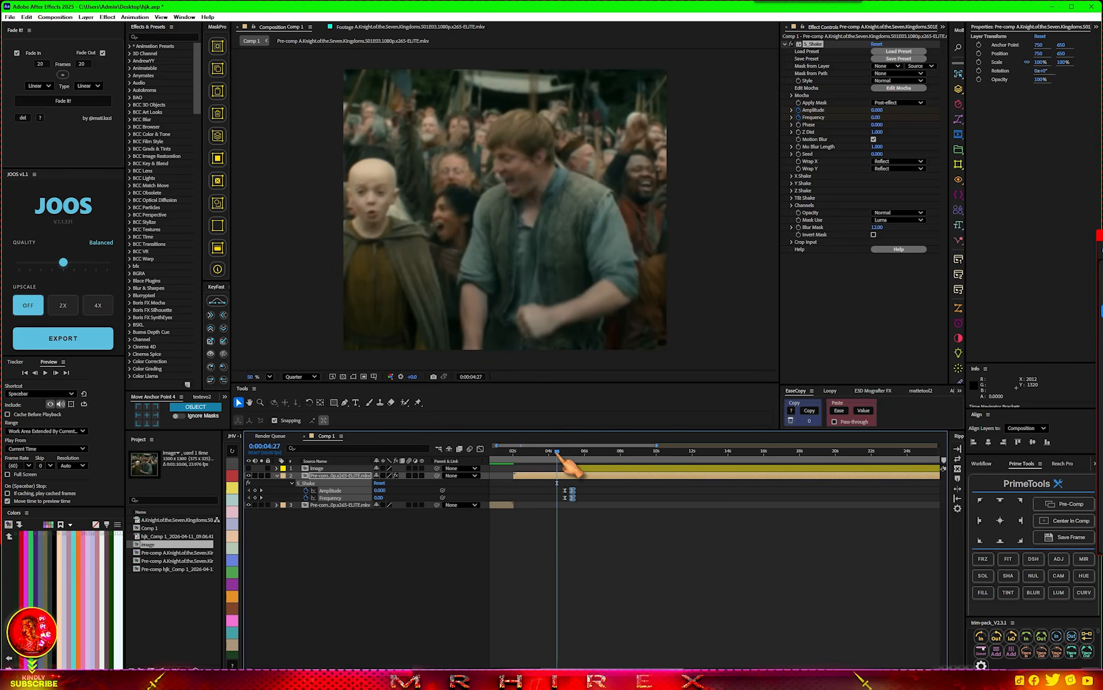
key("space")
key("space")
scroll(573, 502, "up", 1)
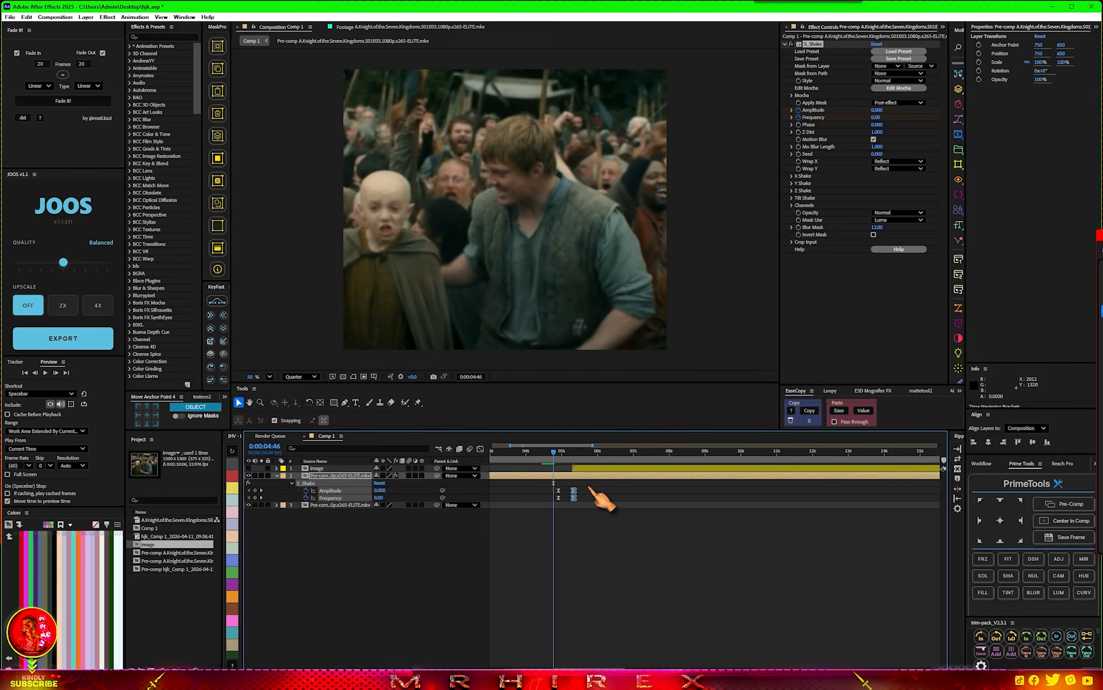
left_click_drag(577, 499, 585, 501)
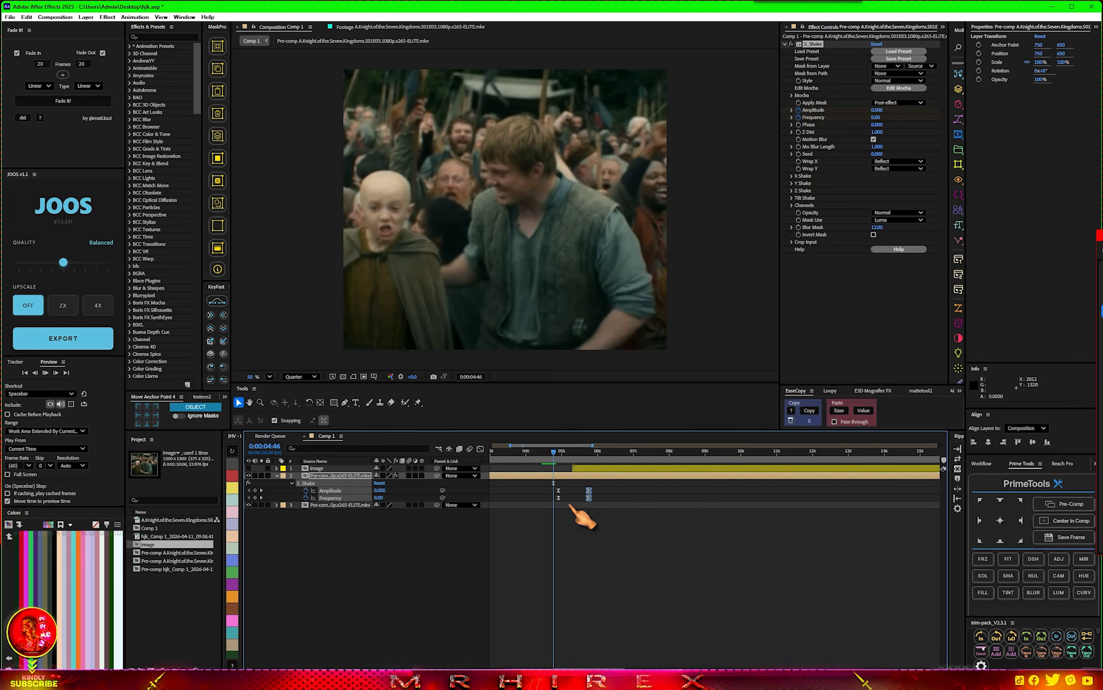
key("space")
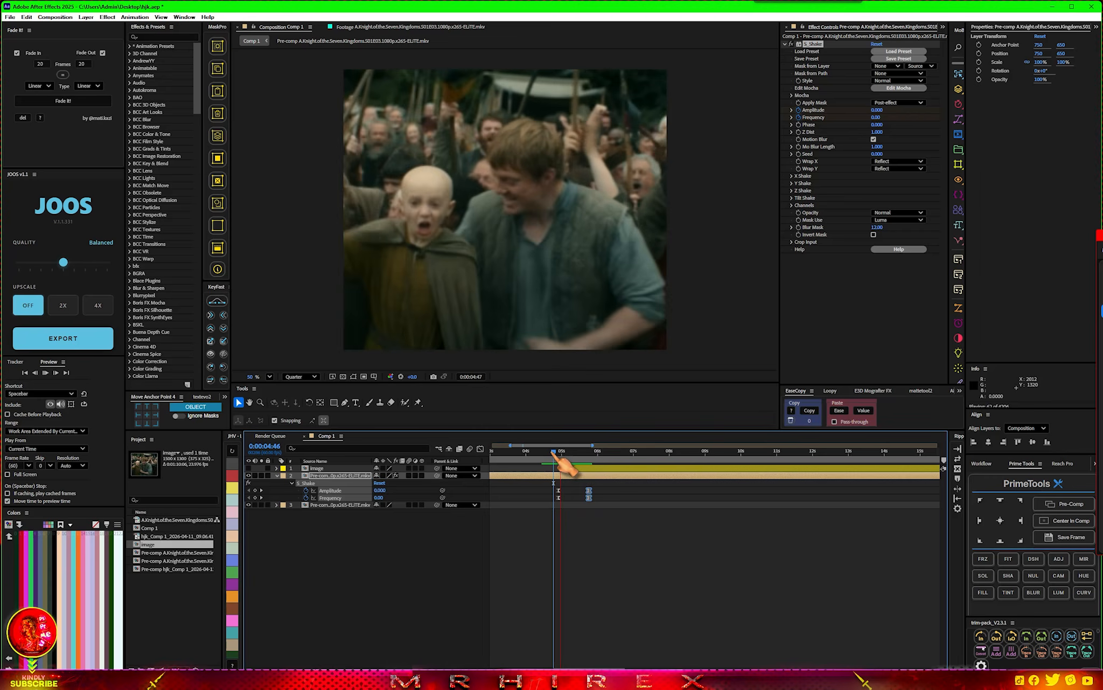
Step: Keyframe the clip's S_Shake Amplitude and Frequency at 0 at 0:00:06:24, and pre-compose the clip
left_click(613, 451)
left_click_drag(877, 111, 769, 135)
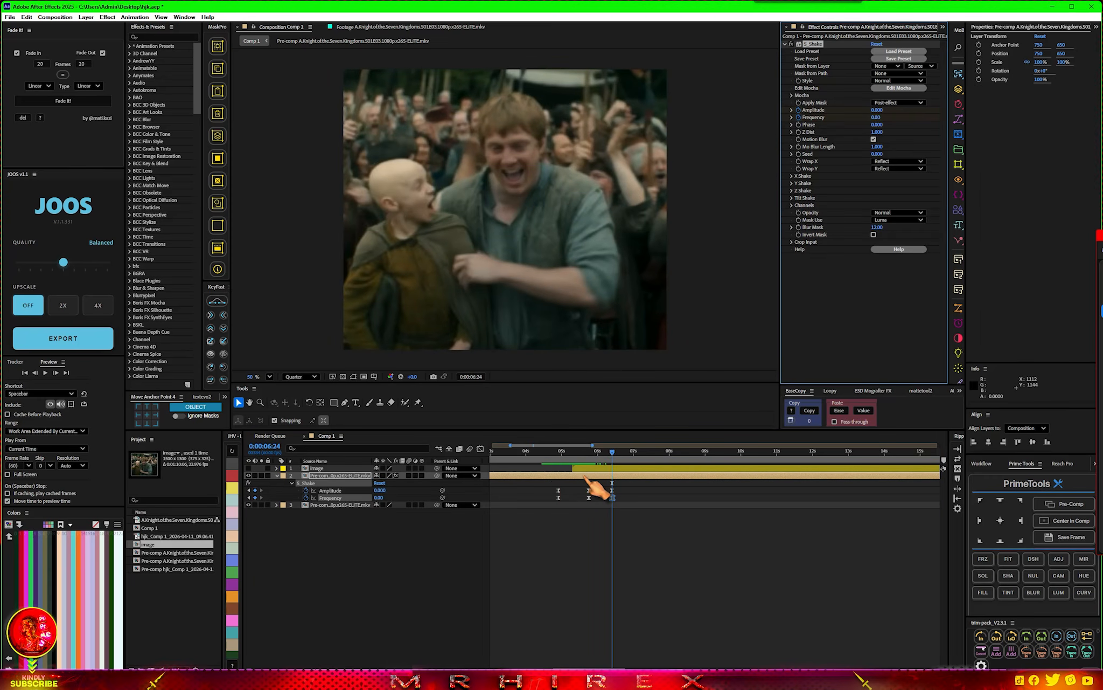
left_click(1069, 505)
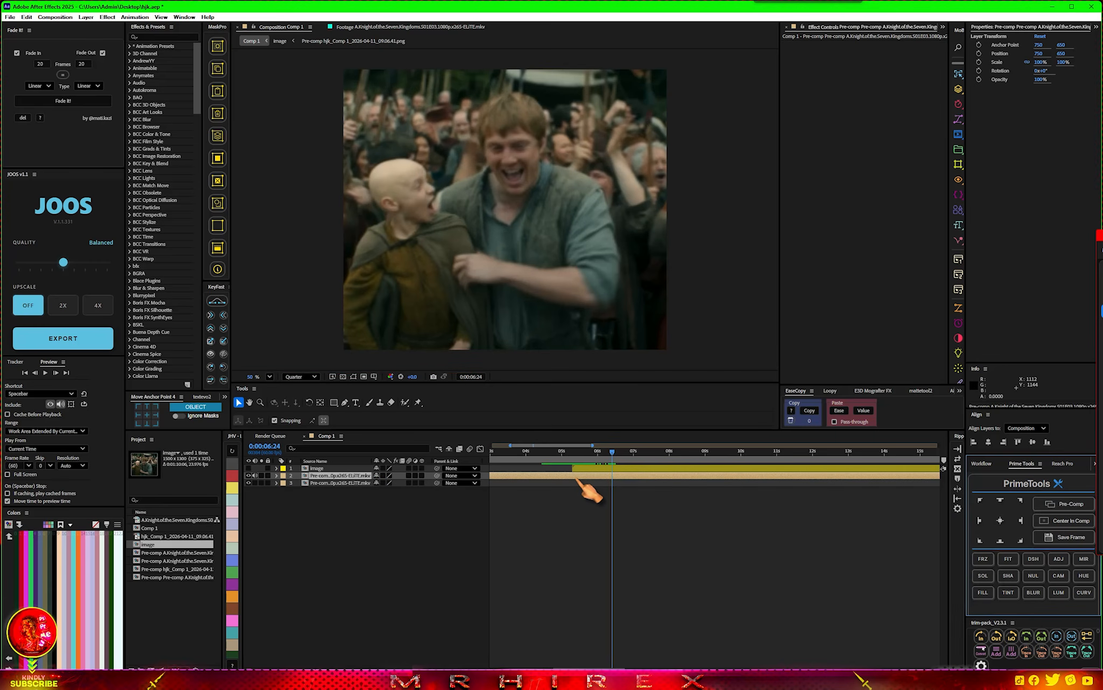
key("ctrl+space")
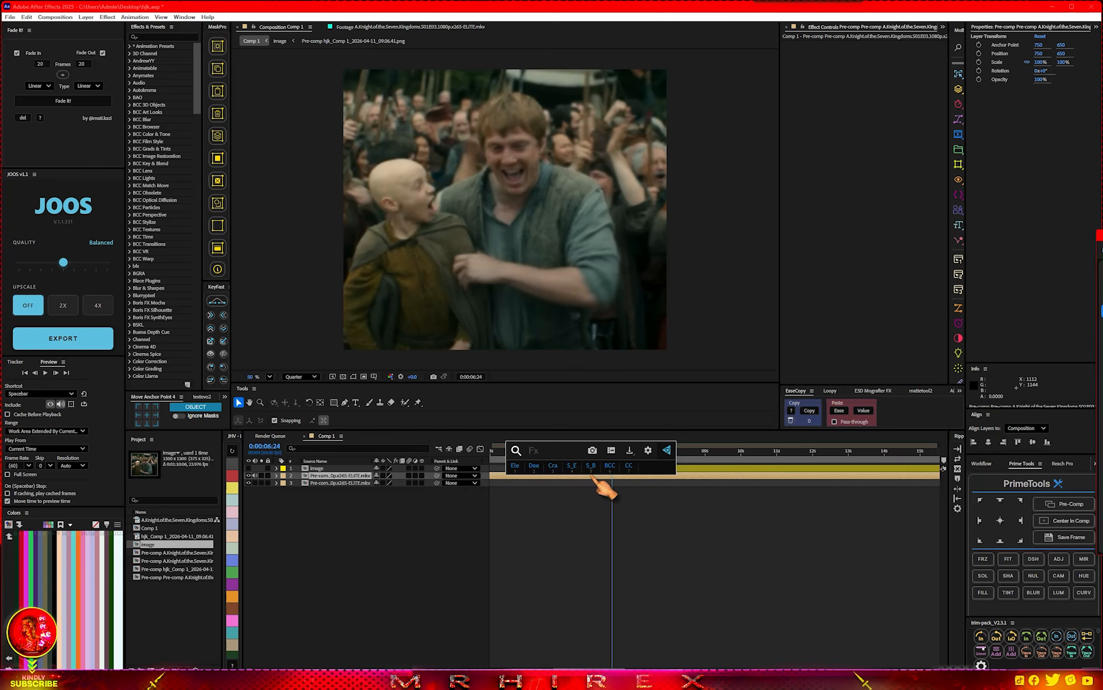
left_click(604, 487)
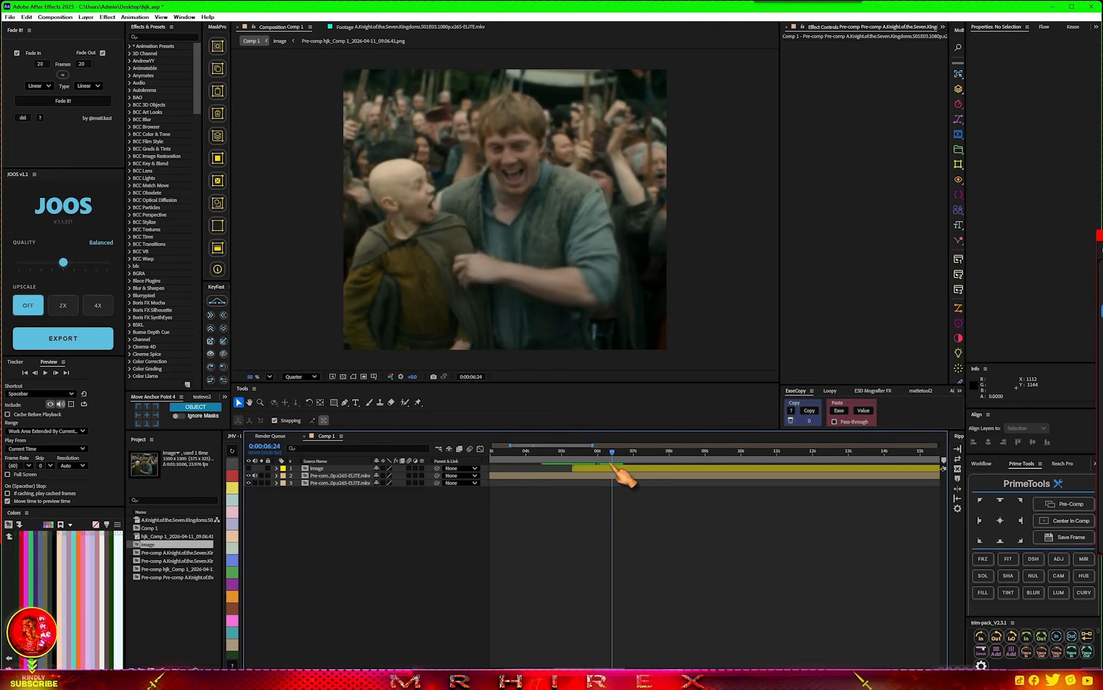
Step: Split the upper clip at 0:00:06:08 and pre-compose its later part
mouse_move(598, 452)
left_mouse_down()
mouse_move(584, 455)
mouse_move(604, 455)
left_mouse_up()
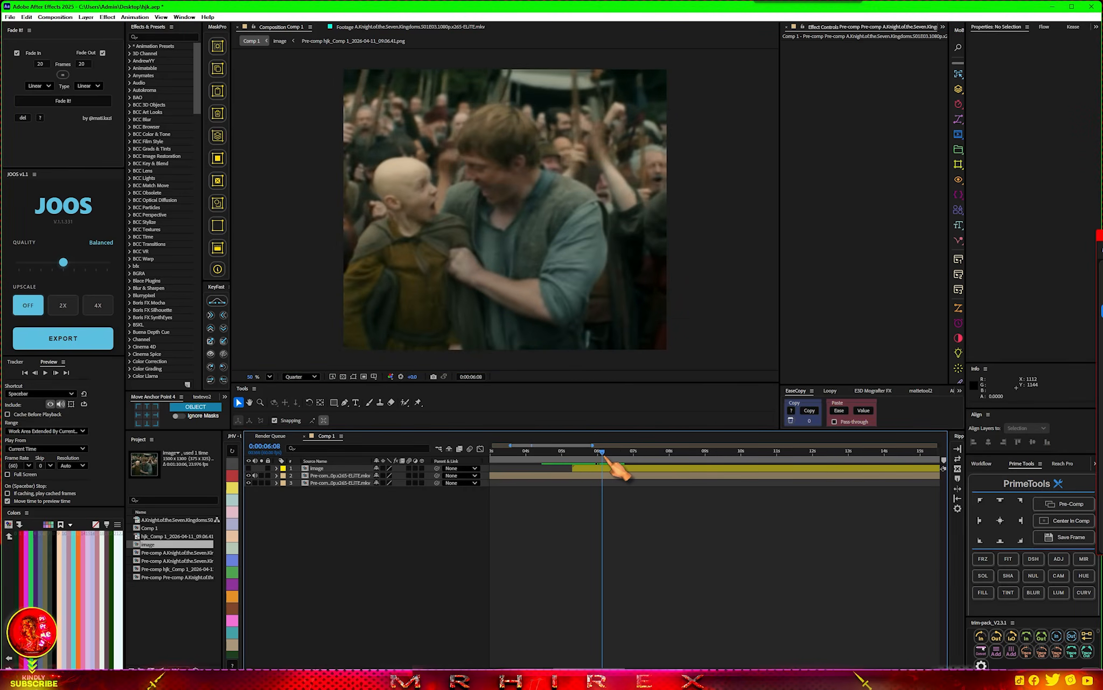
left_click(609, 477)
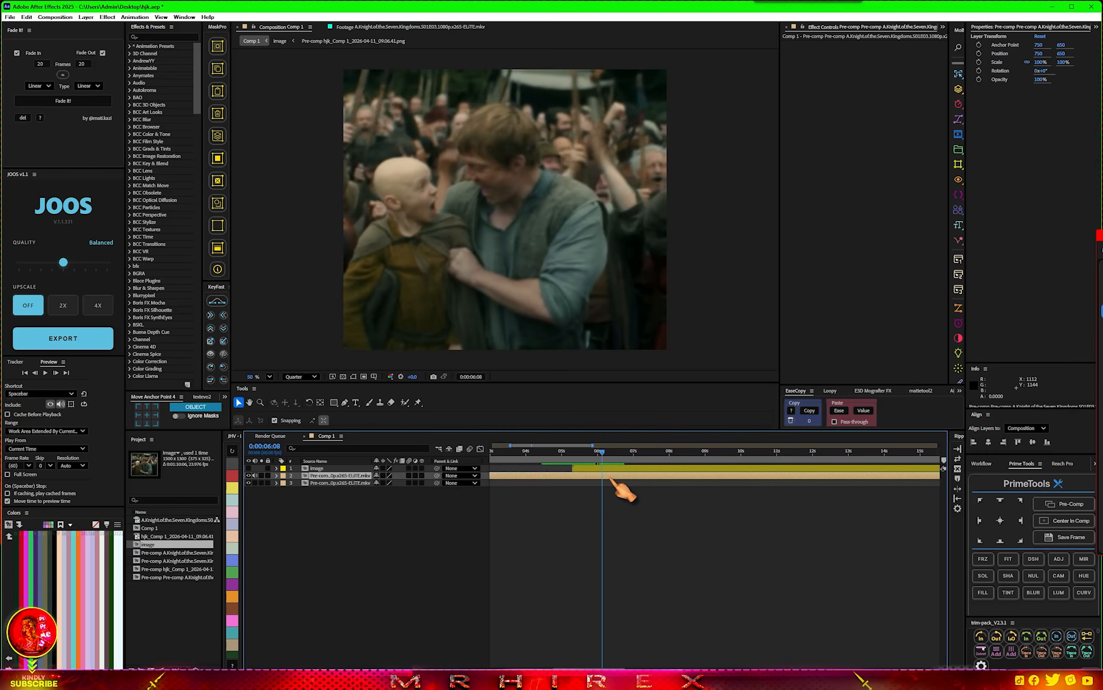
key("ctrl+shift+d")
left_click(1064, 504)
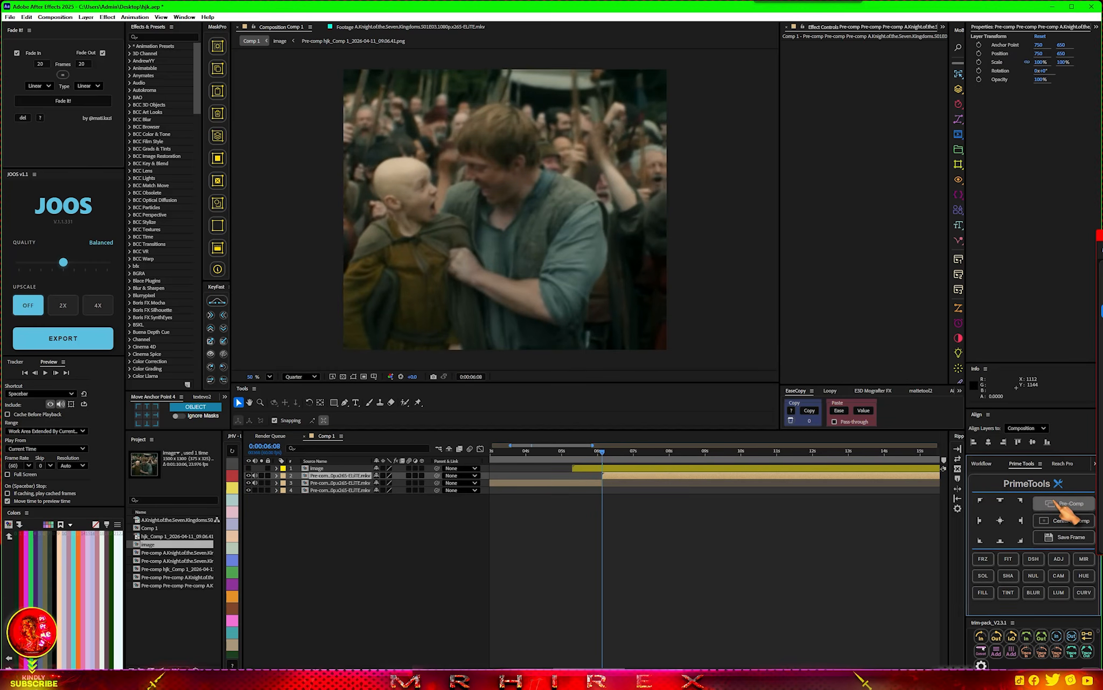
Step: Apply Twixtor Pro to the split-off clip and set its Input Frame Rate to 23.976
key("ctrl+space")
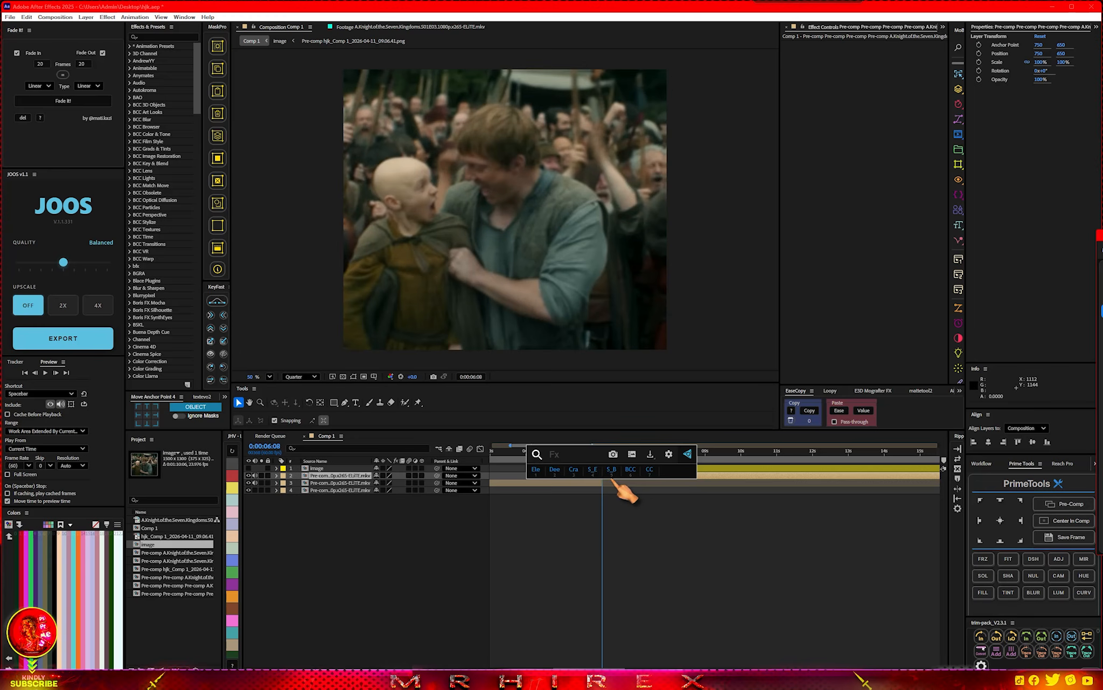
type("twix")
left_click(595, 492)
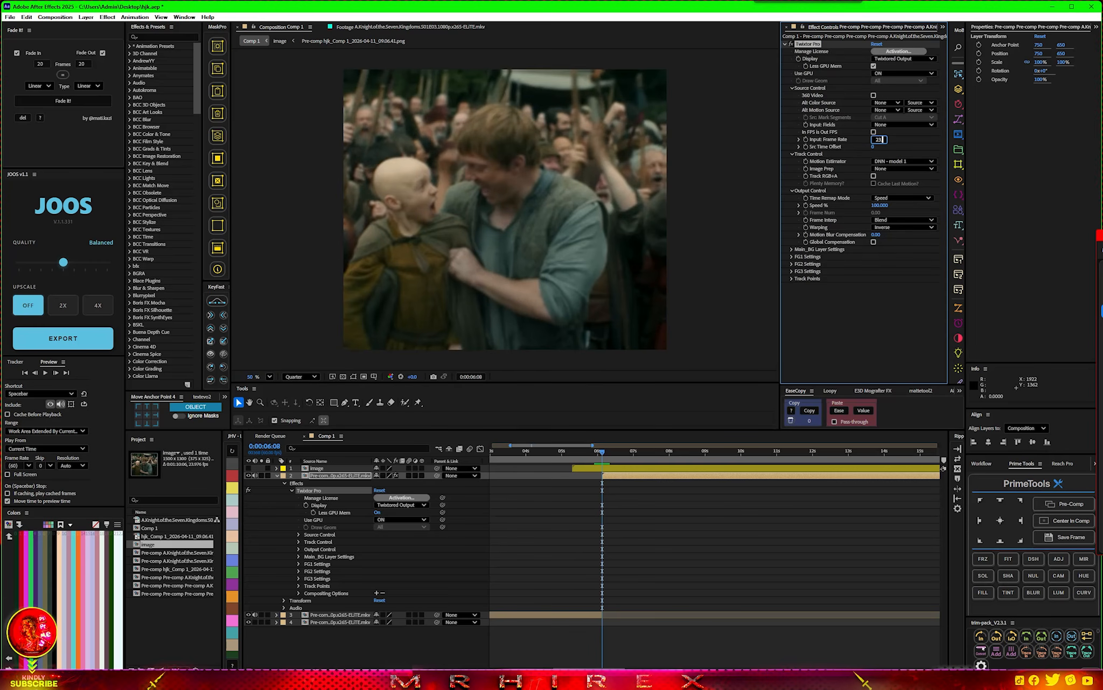
key("Return")
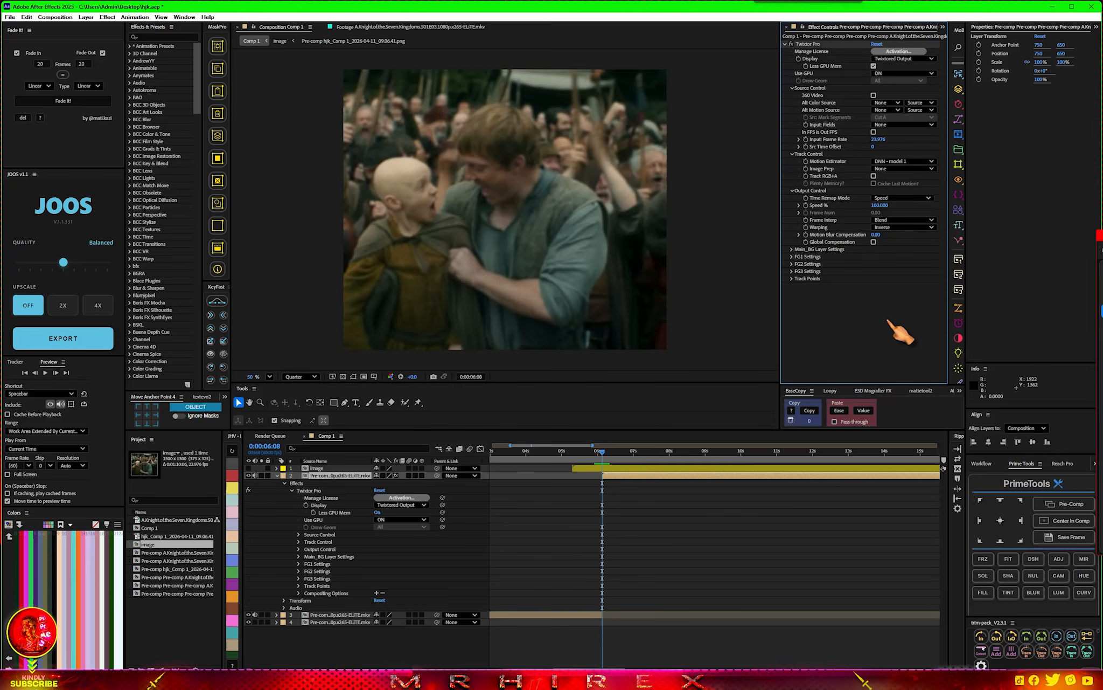
Step: Set Twixtor's Image Prep to Contrast/Edge Enhance, Frame Interp to Motion Weighted Blend and Warping to Inverse w/ Smart Blend
left_click(903, 168)
left_click(911, 192)
left_click(911, 220)
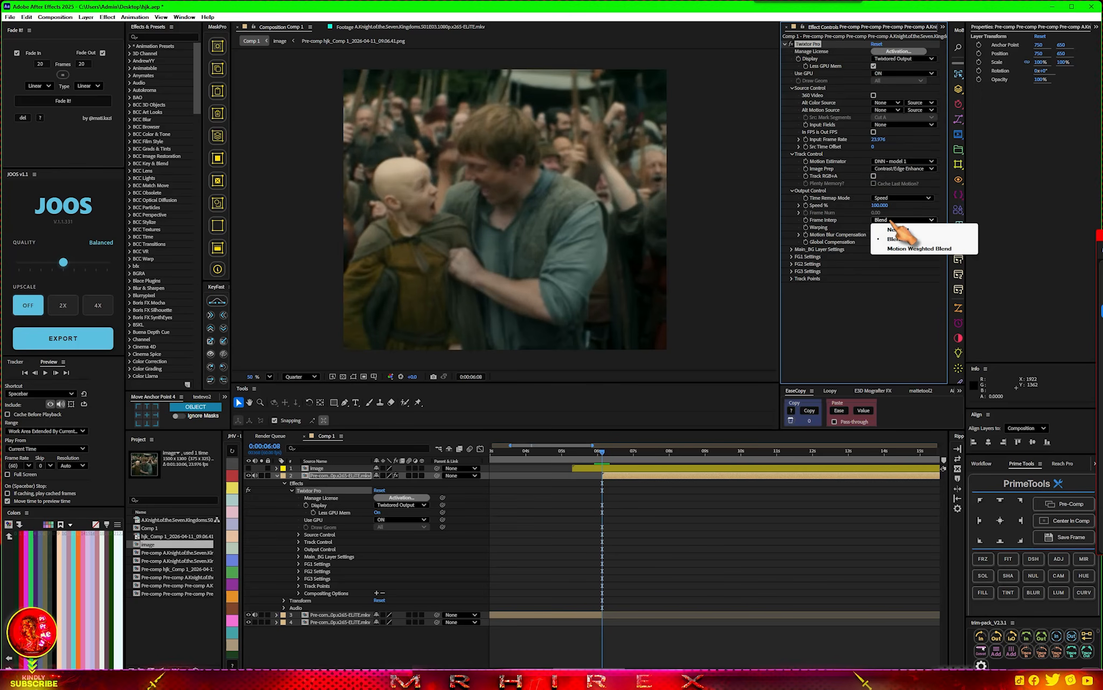
left_click(916, 249)
left_click(910, 227)
left_click(914, 252)
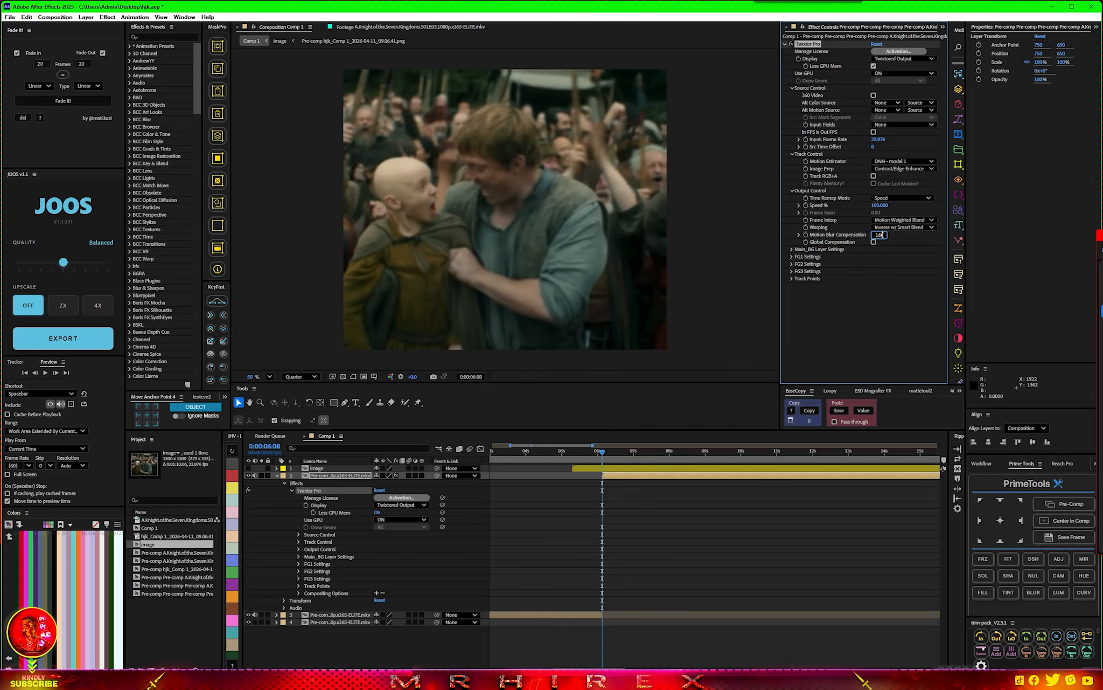
Step: Set Twixtor's Motion Blur Compensation to 0.60, enable Global Compensation and set Speed to 30%
key("Return")
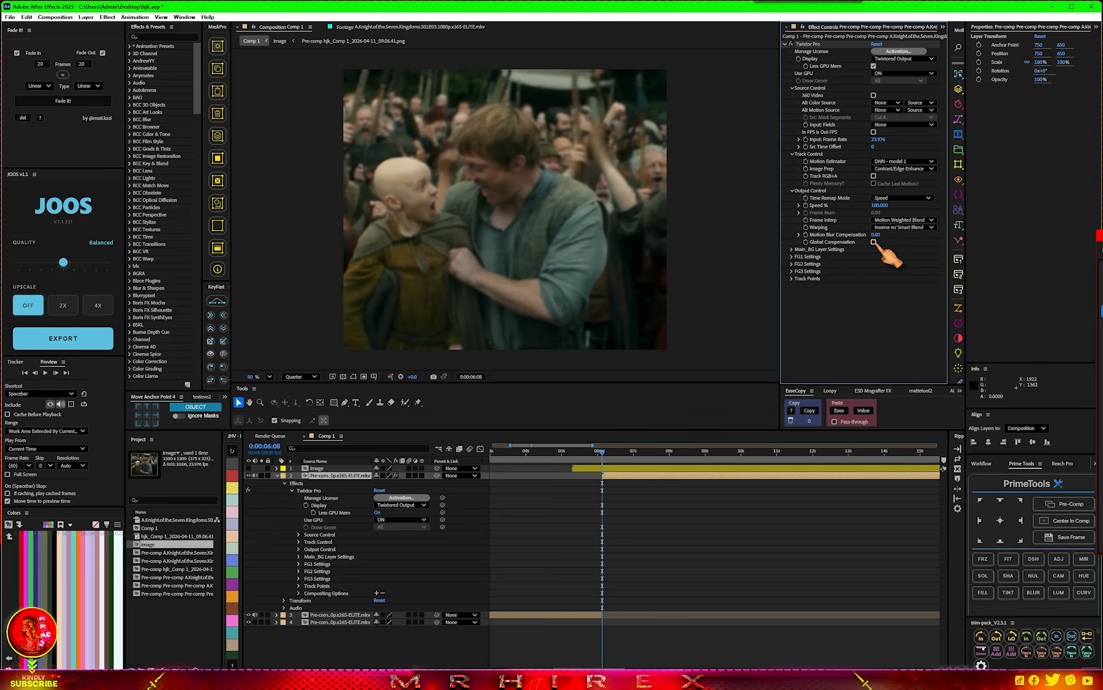
left_click(874, 242)
left_click(878, 206)
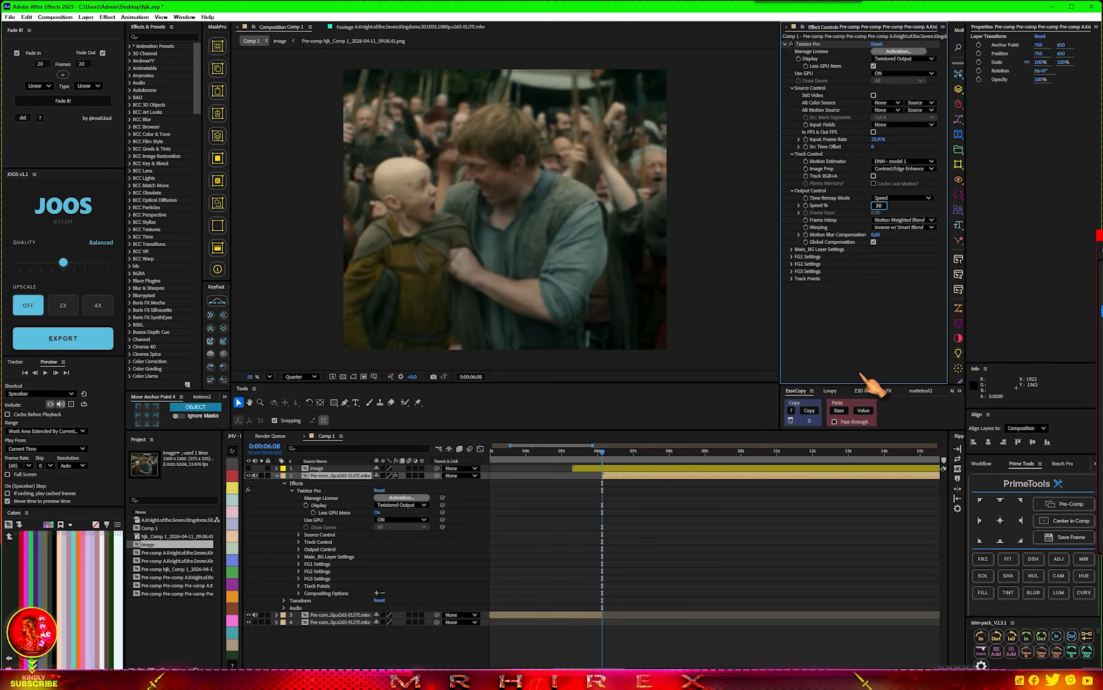
key("Return")
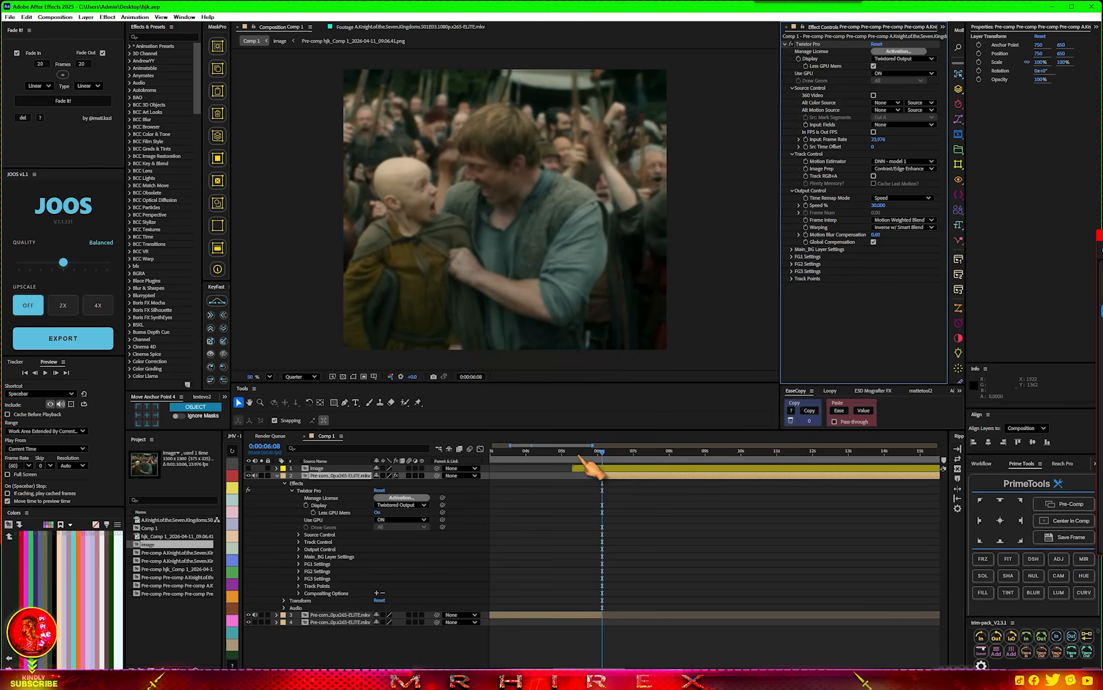
Step: Preview the slowed clip from 0:00:04:48 and label the three clip layers teal, purple and orange in stacking order
left_click(555, 453)
key("space")
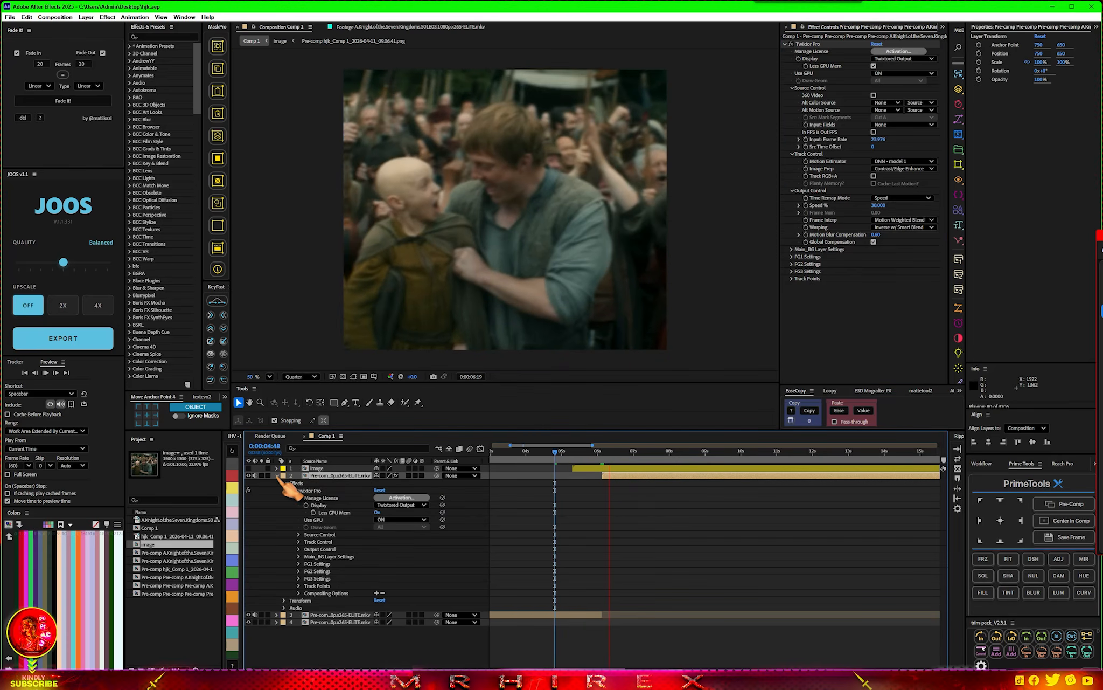
left_click(277, 476)
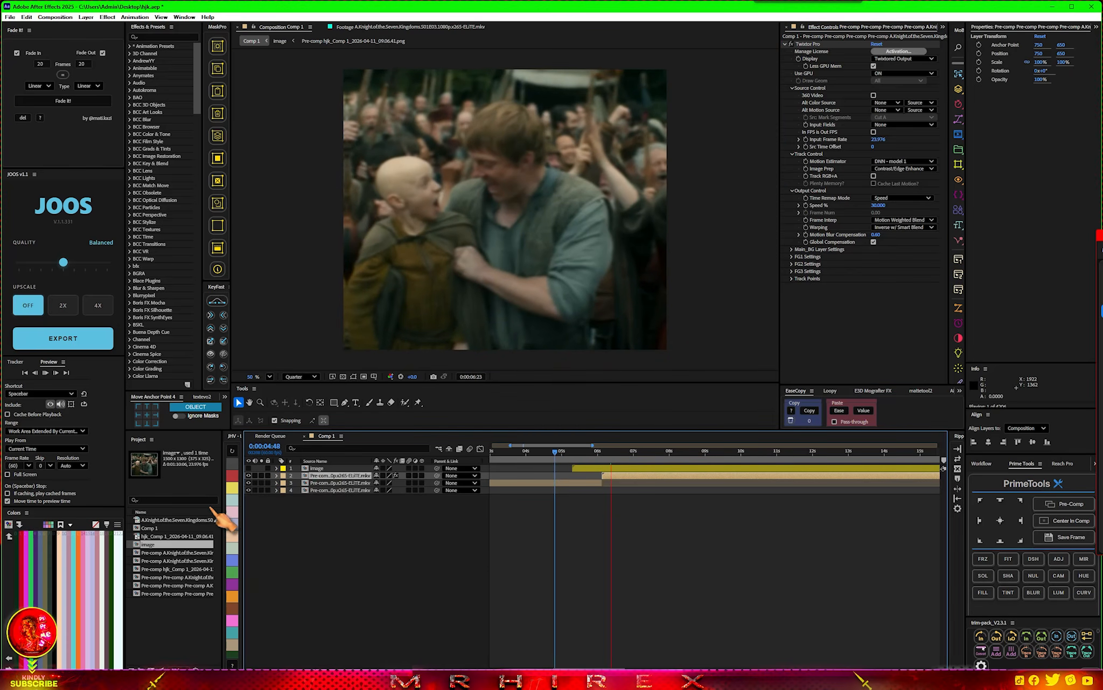
left_click(232, 631)
left_click(331, 491)
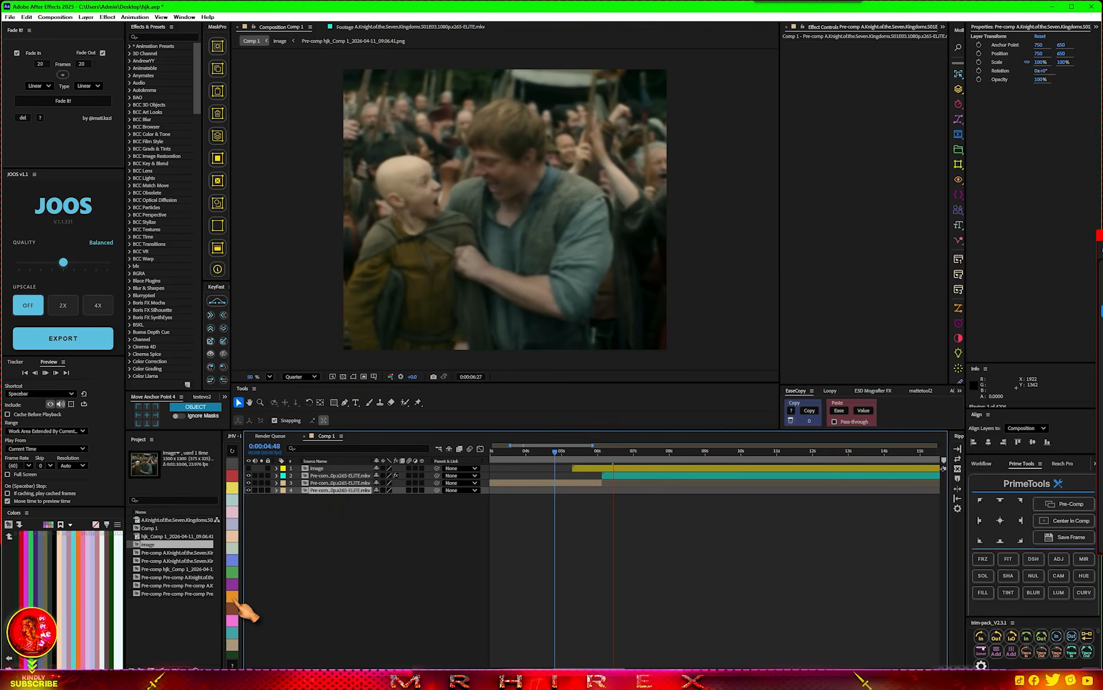
left_click(235, 598)
left_click(501, 483)
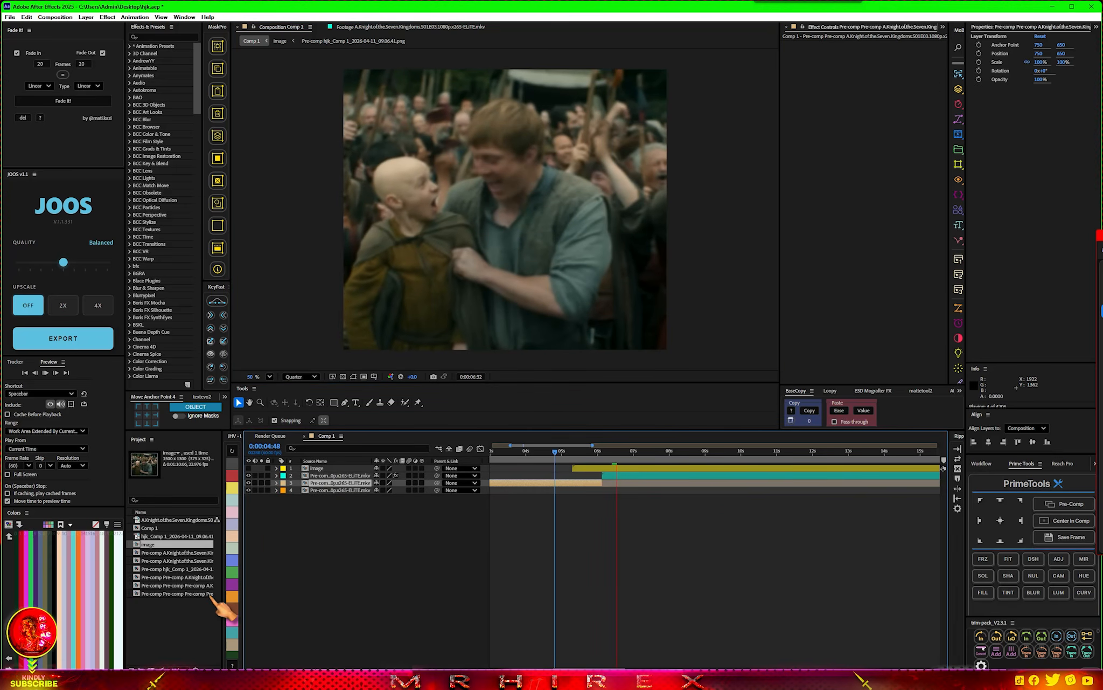
left_click(234, 585)
key("Home")
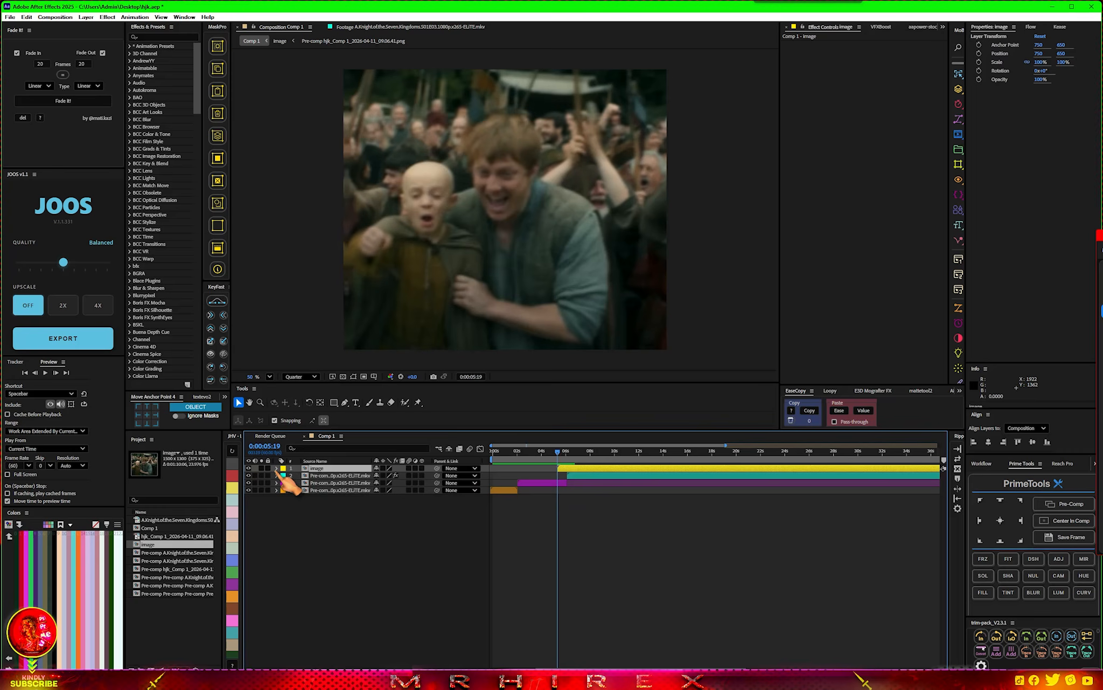
Step: Show the image layer and add an adjustment layer above it, starting about 1.5 seconds into the composition
left_click(248, 468)
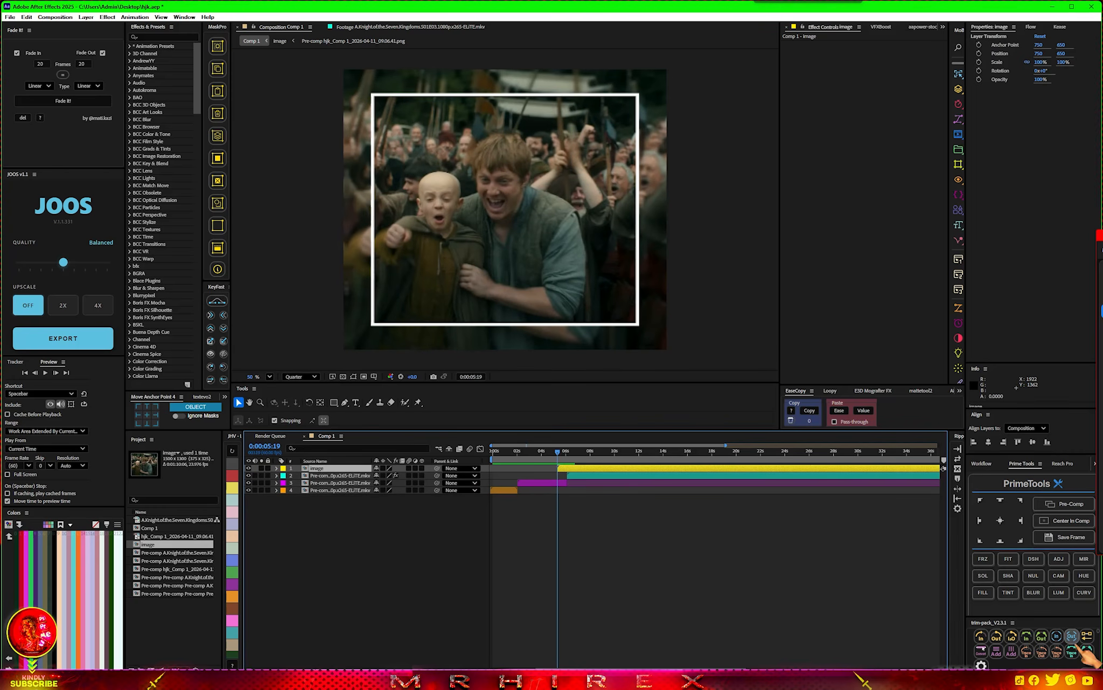
left_click(1059, 558)
left_click_drag(597, 470, 546, 472)
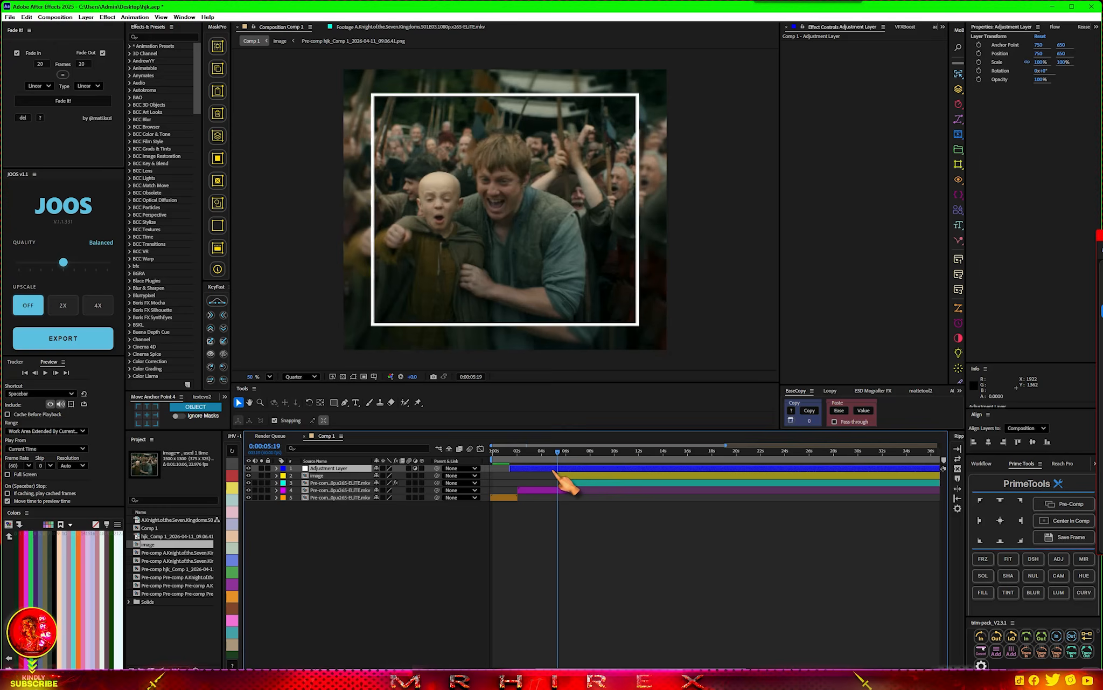
Step: Apply Camera Flash to the adjustment layer and keyframe its Amount at 0 at 0:00:05:19
key("ctrl+space")
type("flash")
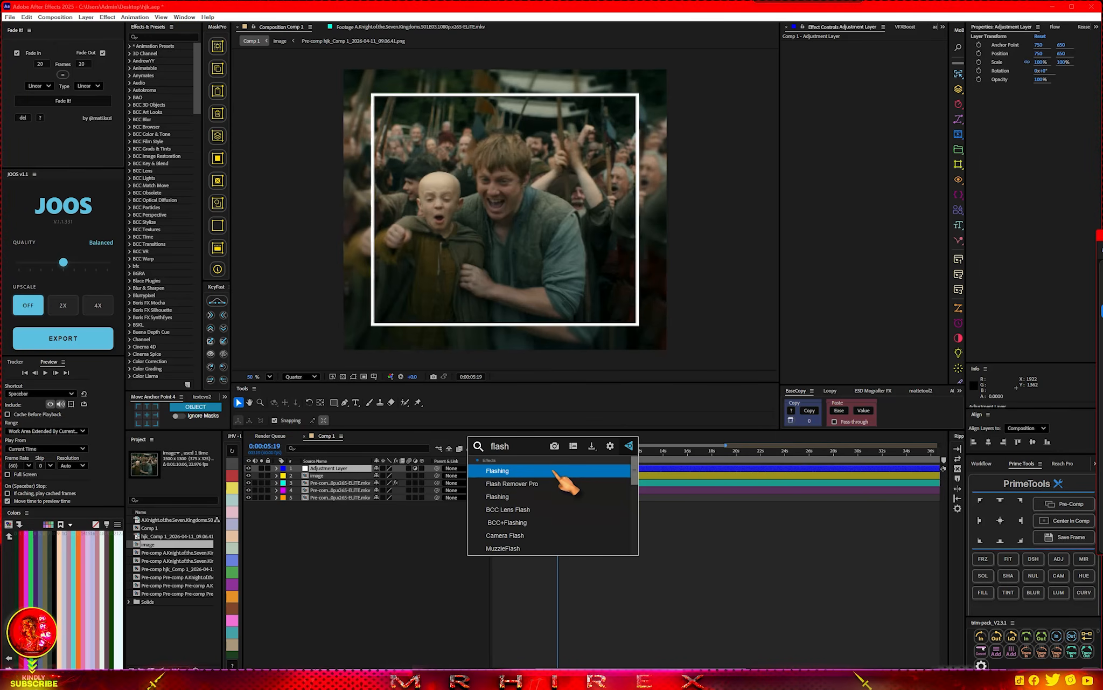
scroll(553, 527, "down", 1)
left_click(553, 520)
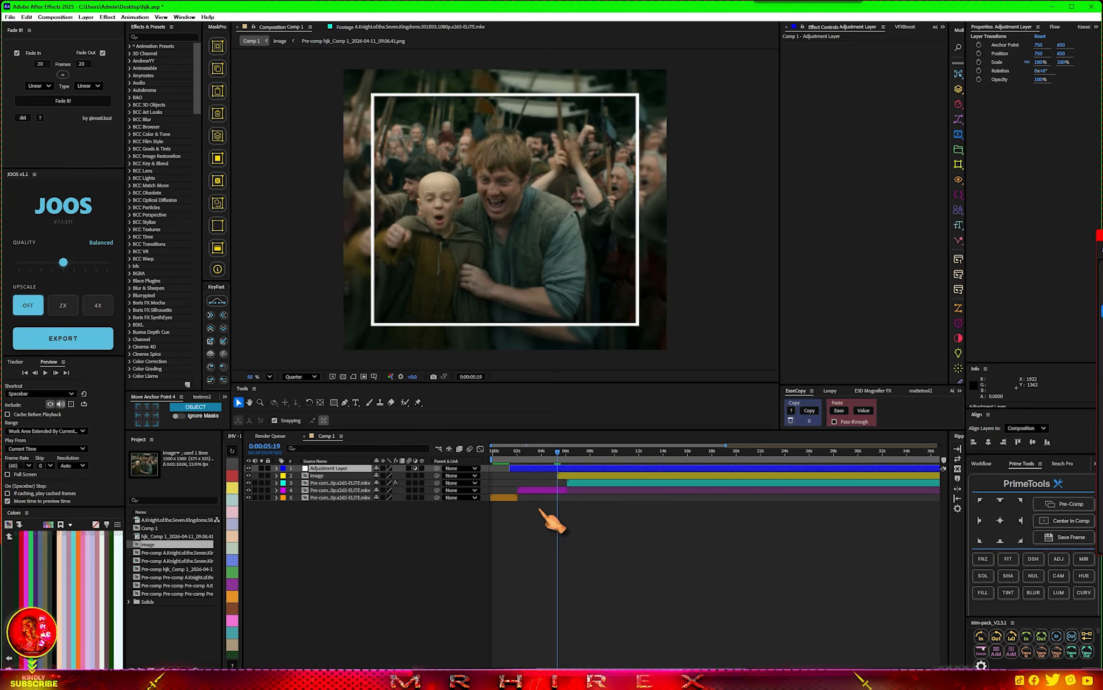
left_click(799, 51)
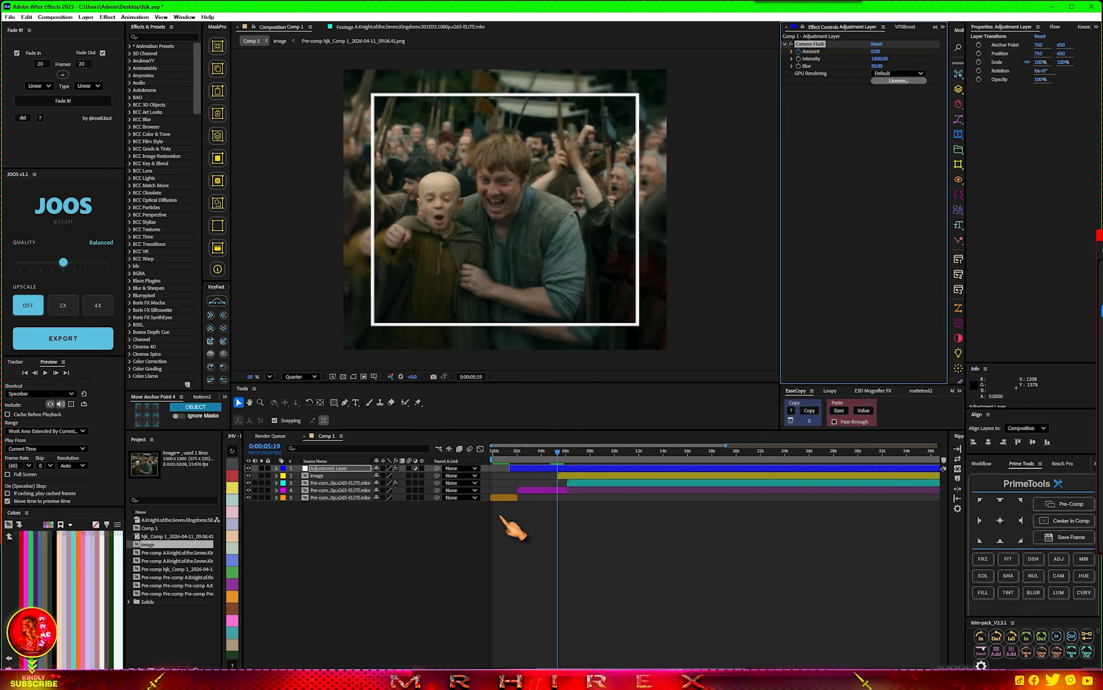
Step: Reveal the Camera Flash Amount keyframe and shift the image layer to start near the six-second mark
key("u")
scroll(544, 483, "up", 1)
left_click_drag(571, 451, 674, 490)
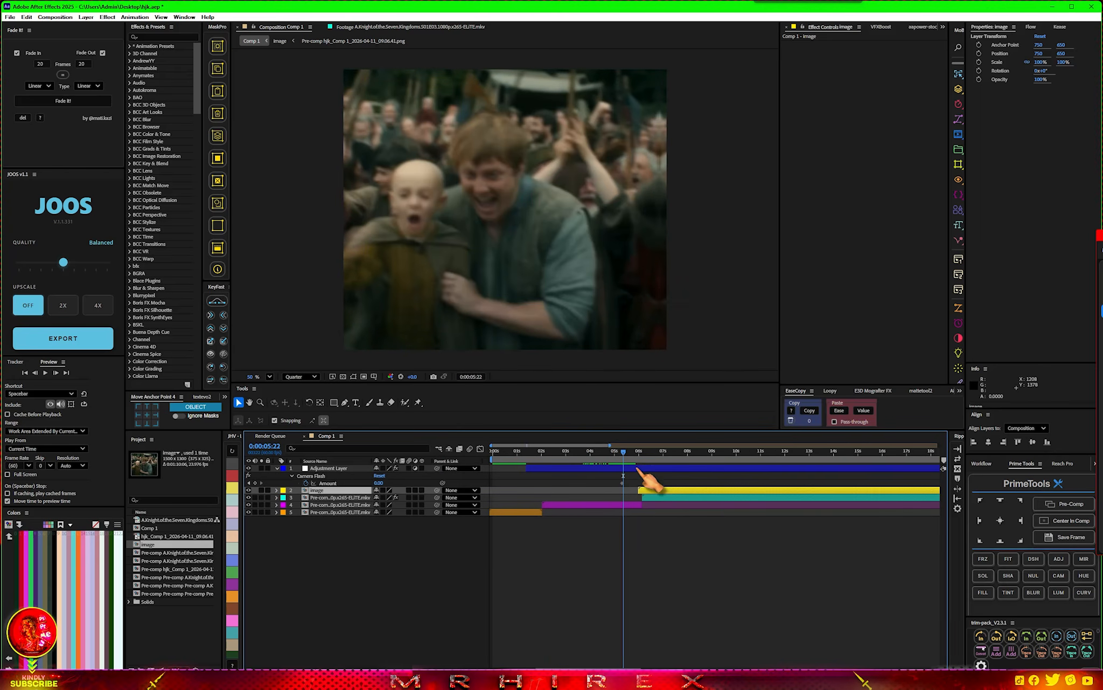
Step: Keyframe the Camera Flash Amount at 54 at 0:00:05:54 and at 0 at 0:00:06:28
left_click_drag(620, 451, 637, 453)
left_click(638, 467)
left_click_drag(875, 51, 896, 53)
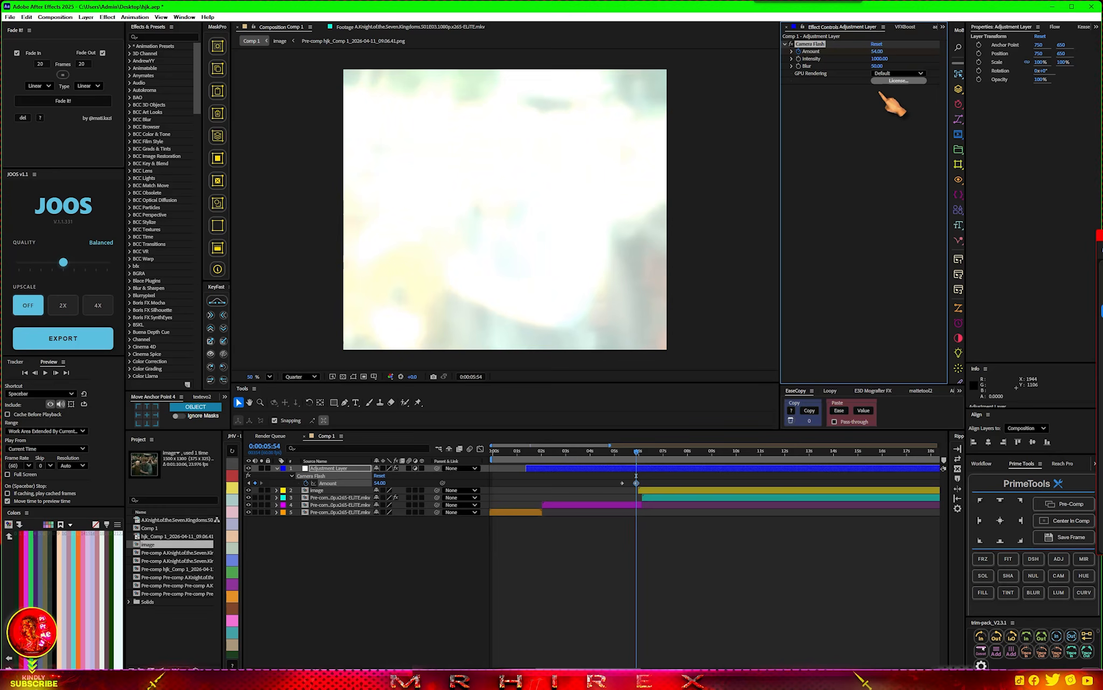
left_click_drag(637, 451, 650, 453)
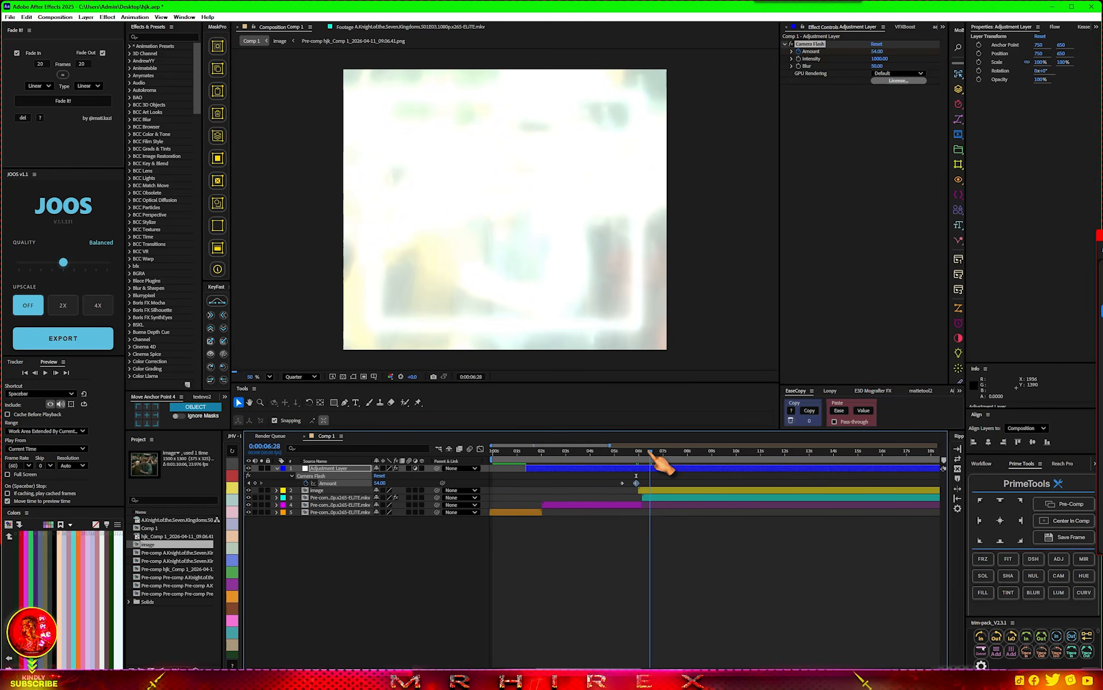
left_click(877, 52)
type("0")
key("Return")
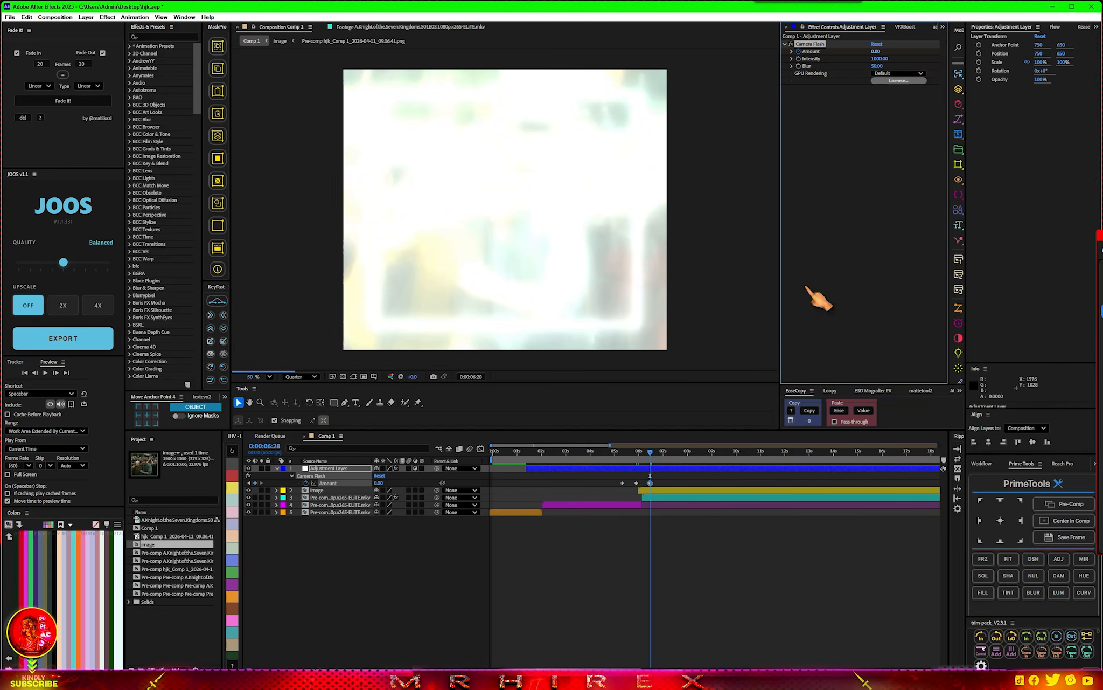
Step: Pre-compose the slowed Twixtor clip and apply BCC+Black and White to it
left_click(650, 498)
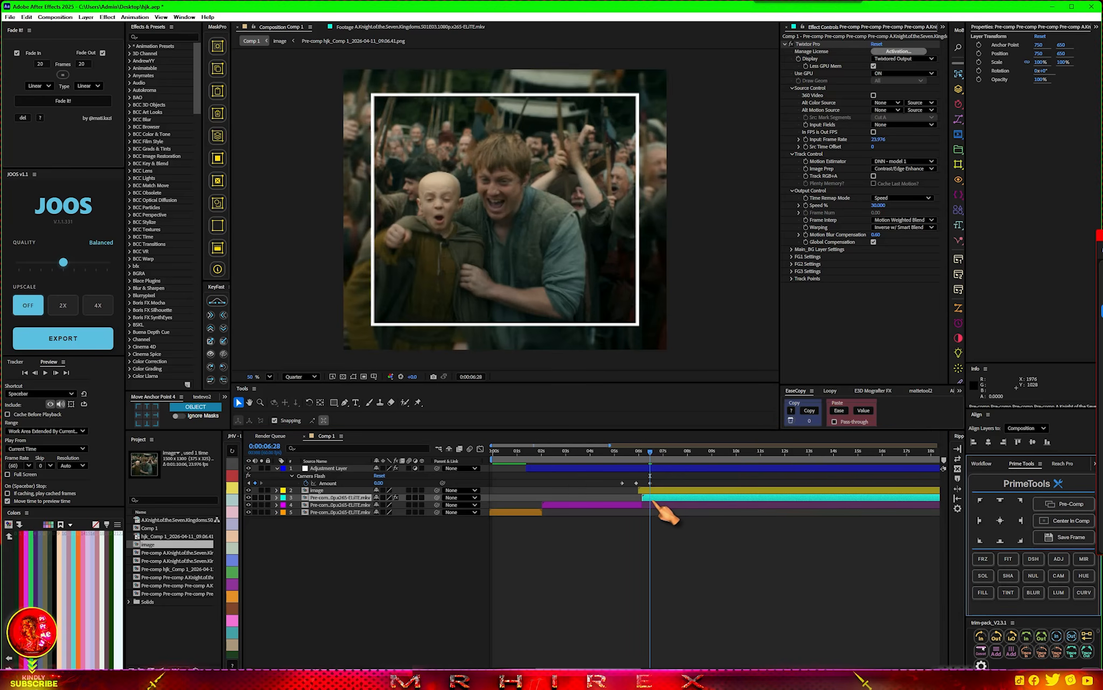
key("ctrl+space")
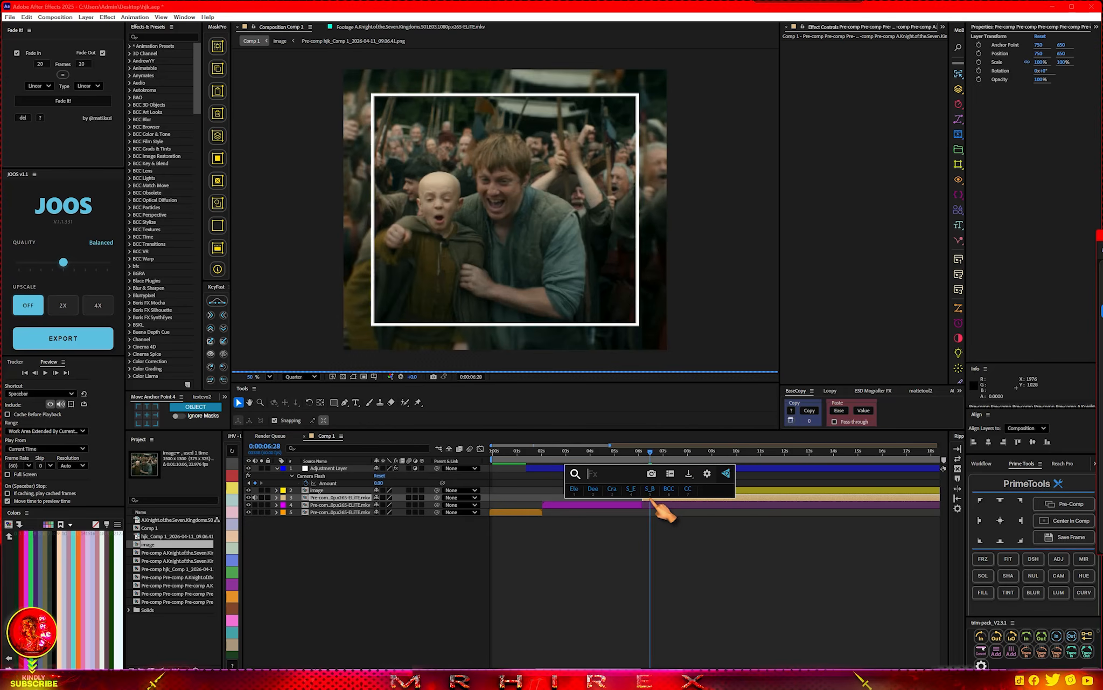
type("b")
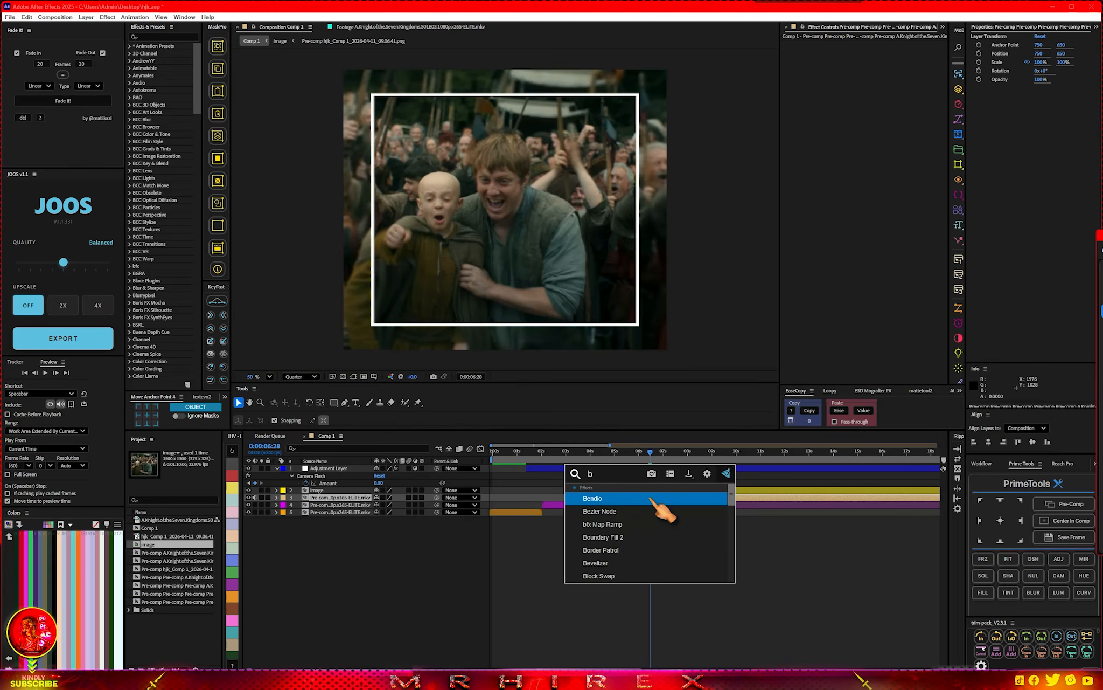
type("lac")
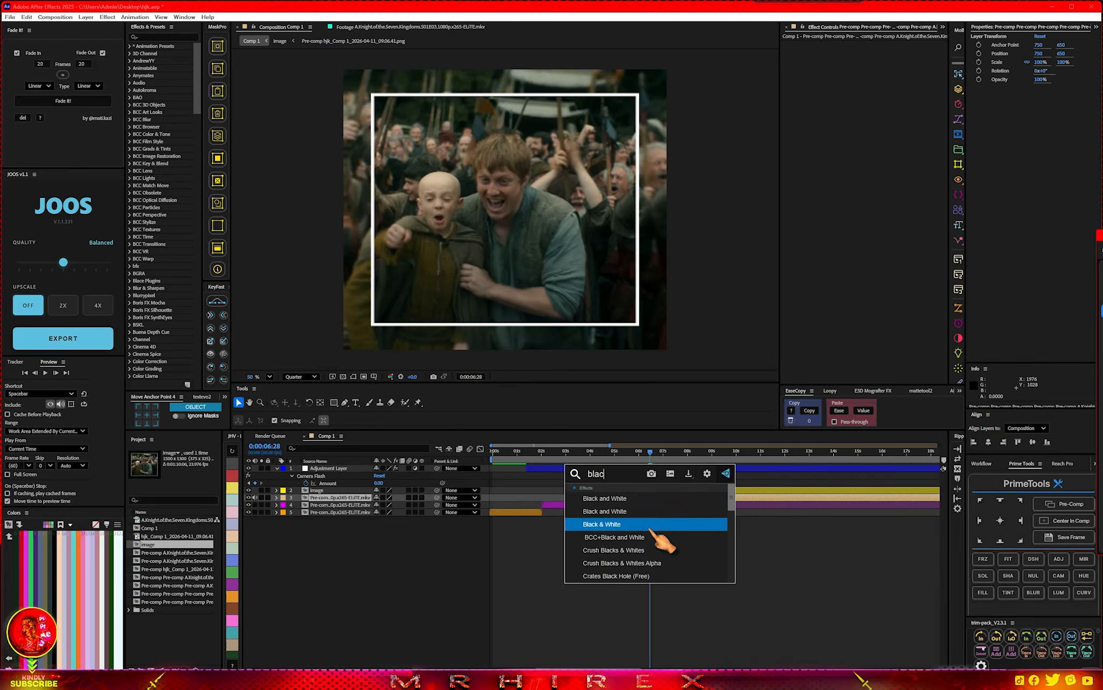
left_click(653, 537)
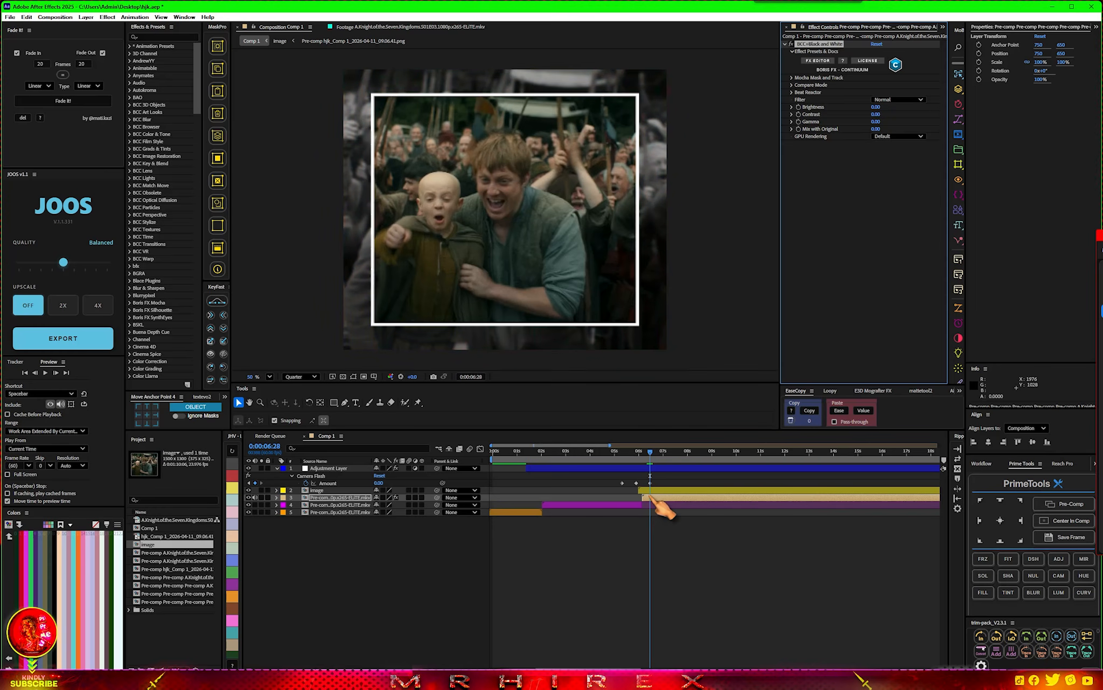
Step: Apply Bokeh to the black-and-white clip and check the blurred background with the image layer briefly hidden
key("ctrl+space")
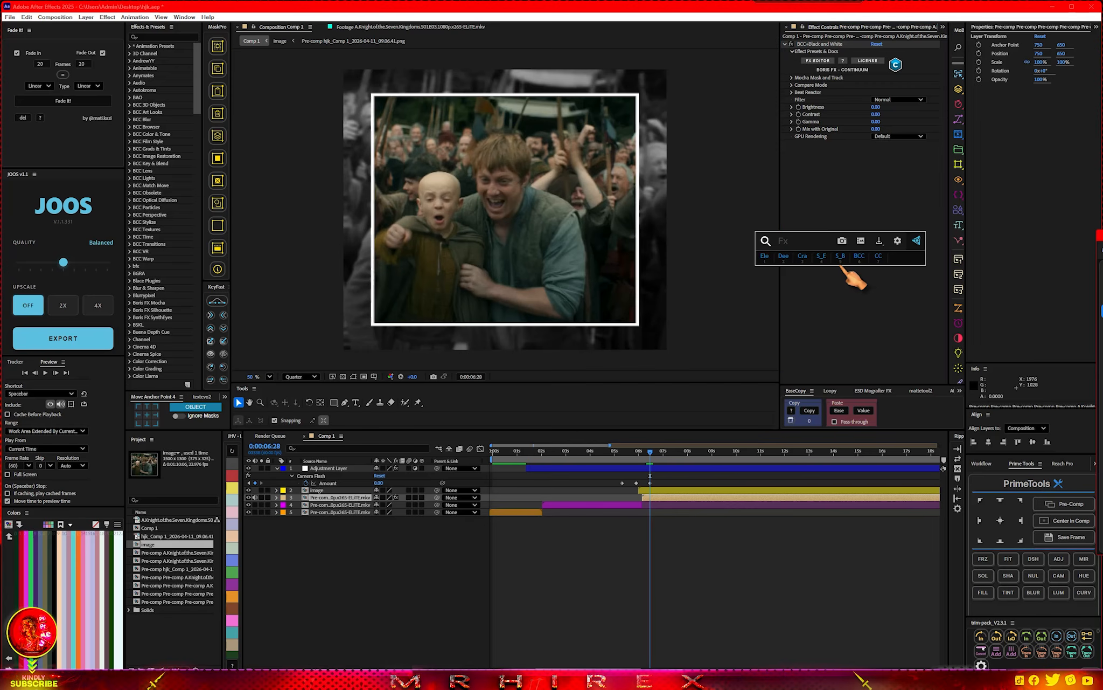
type("bok")
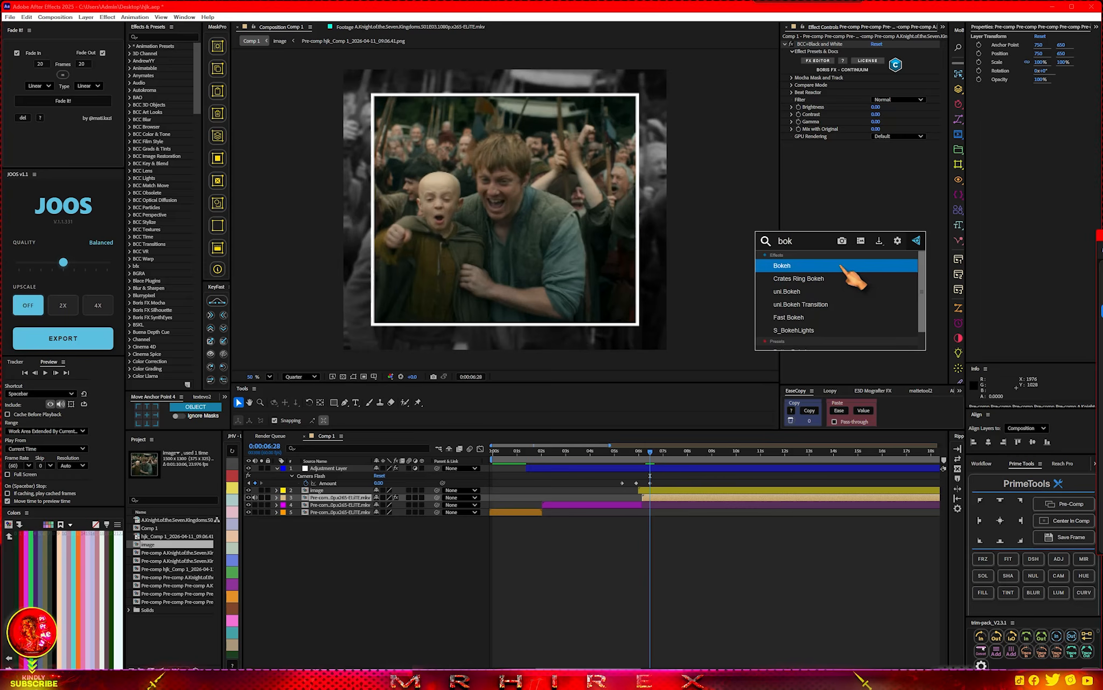
left_click(842, 266)
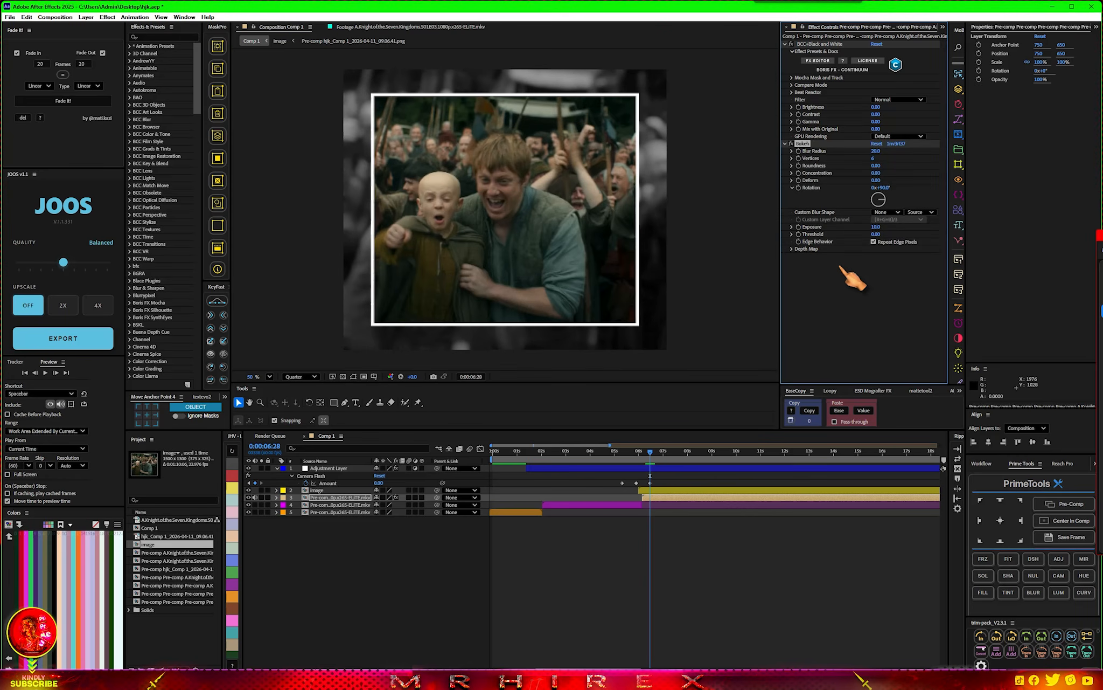
left_click(248, 490)
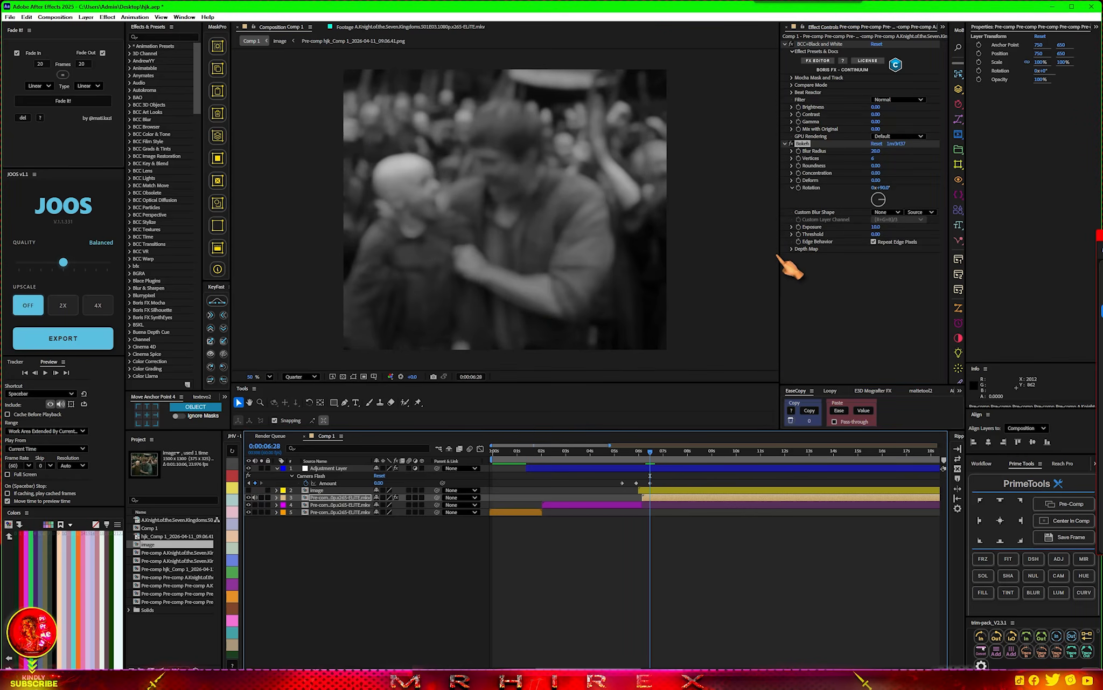
left_click(250, 490)
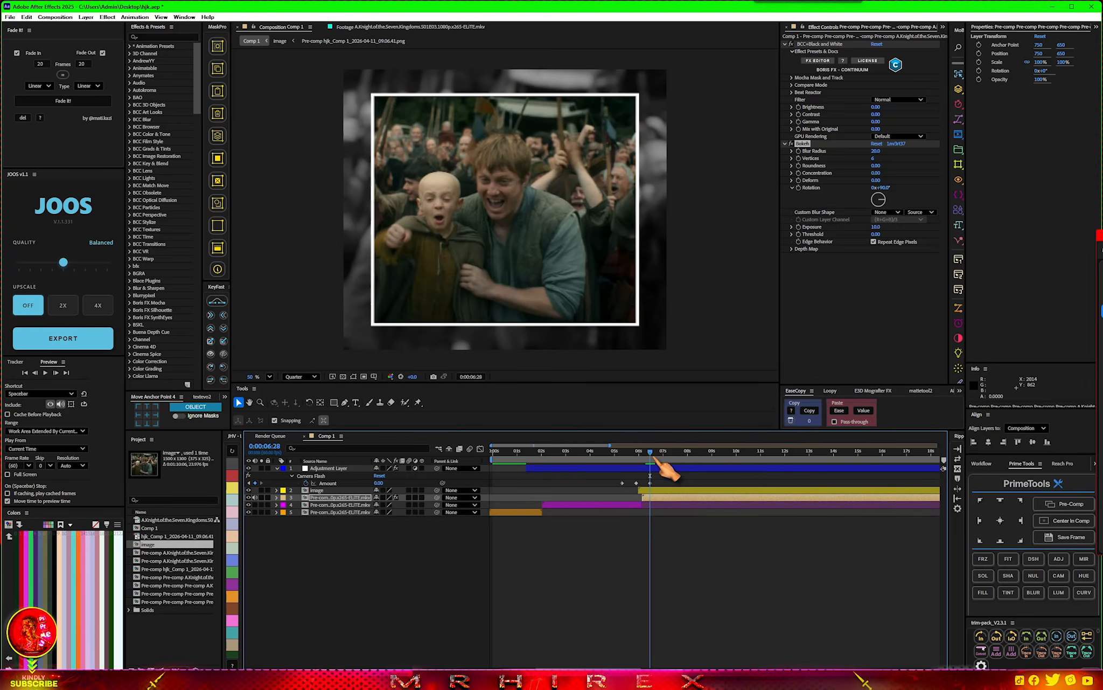
Step: Shift the image layer's start to 0:00:06:04 and move the Camera Flash Amount keyframes so the peak lines up with it
mouse_move(653, 457)
left_mouse_down()
mouse_move(631, 466)
mouse_move(640, 460)
left_mouse_up()
scroll(641, 493, "up", 4)
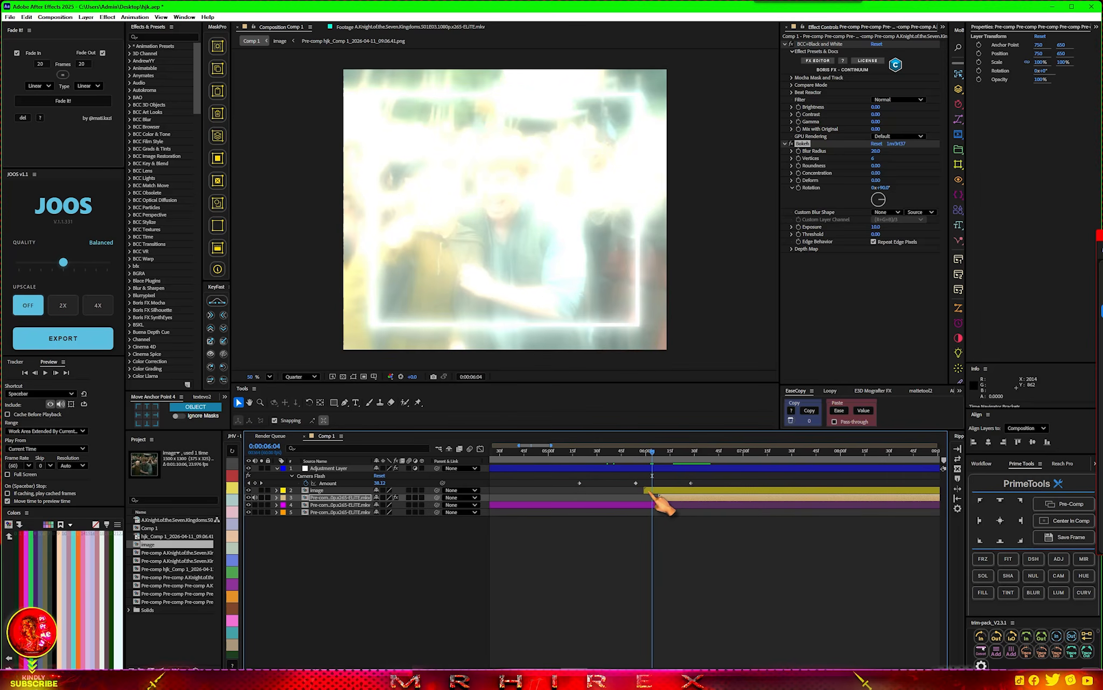
left_click(666, 491)
left_click_drag(700, 480, 603, 485)
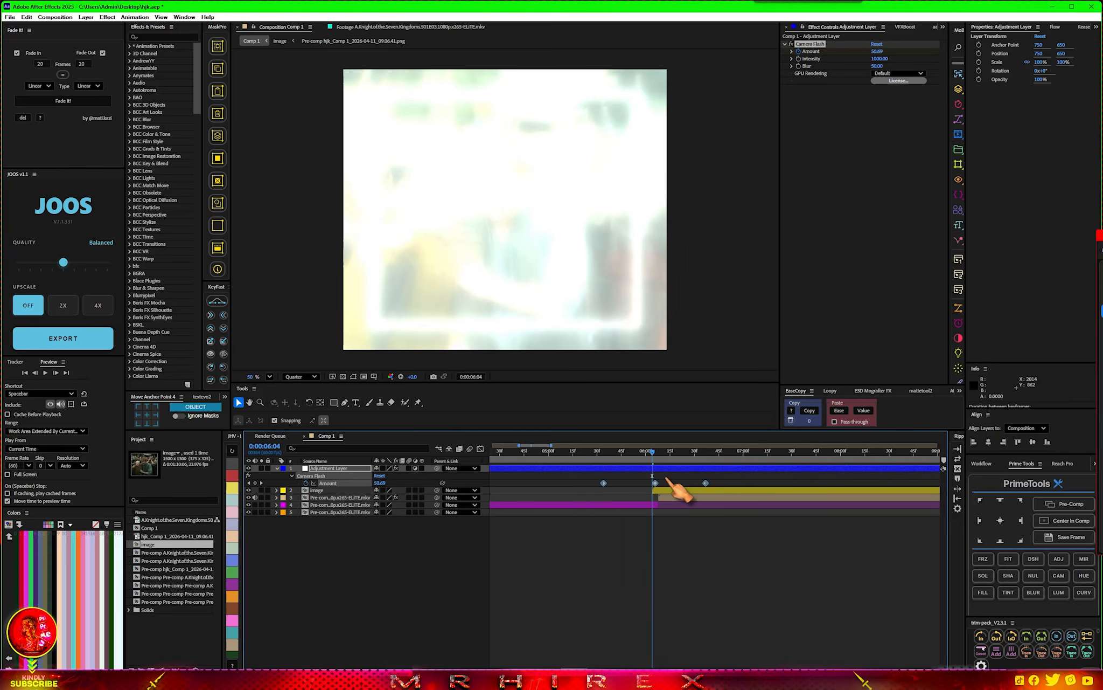
Step: Ease the Camera Flash Amount keyframes and reshape their curve in the graph editor
left_click(480, 448)
left_click_drag(582, 532, 617, 559)
left_click_drag(721, 560, 691, 566)
left_click(480, 448)
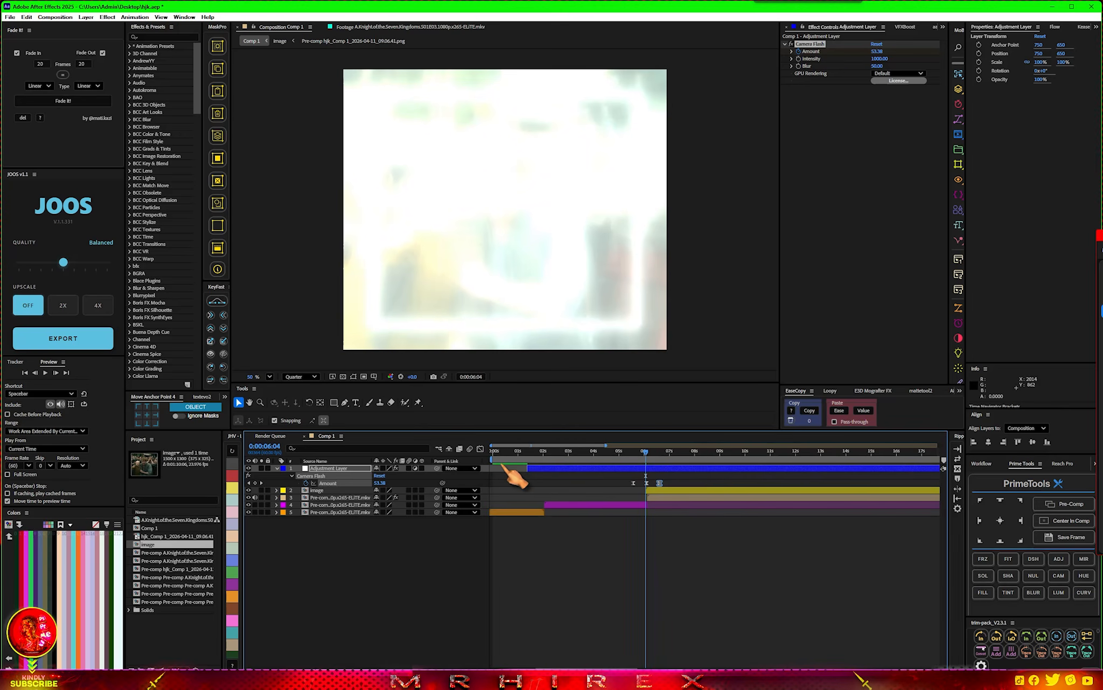
Step: Trim the adjustment layer to start just before the flash keyframes, split it at 0:00:07:22 and delete the remainder
left_click_drag(525, 470, 609, 478)
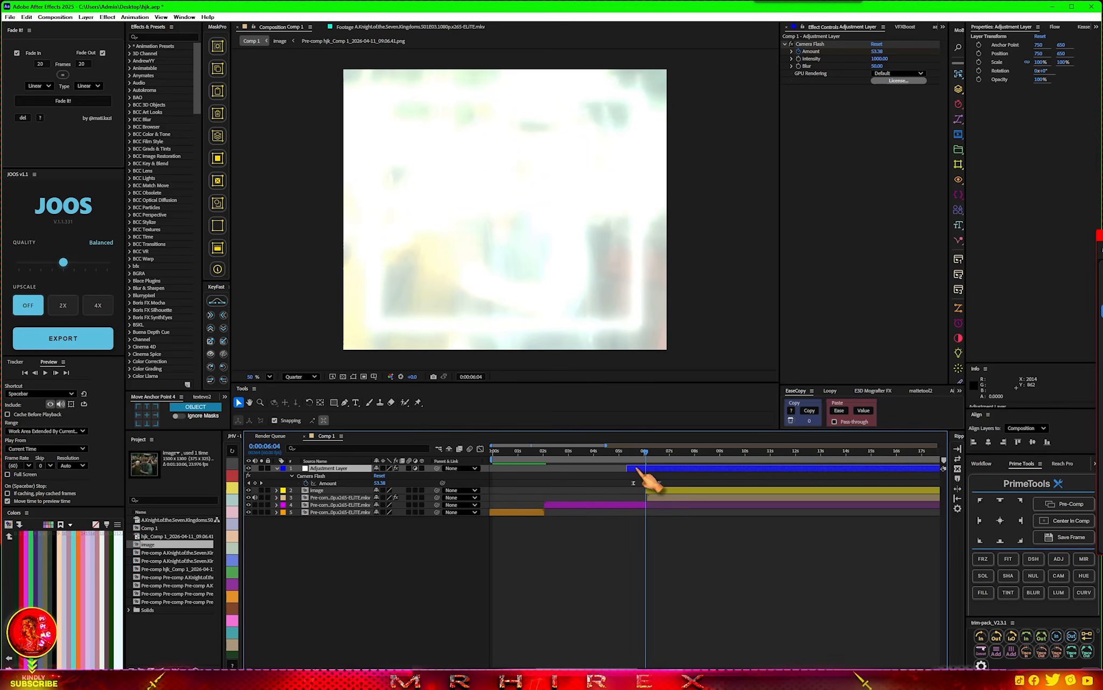
key("space")
key("ctrl+shift+d")
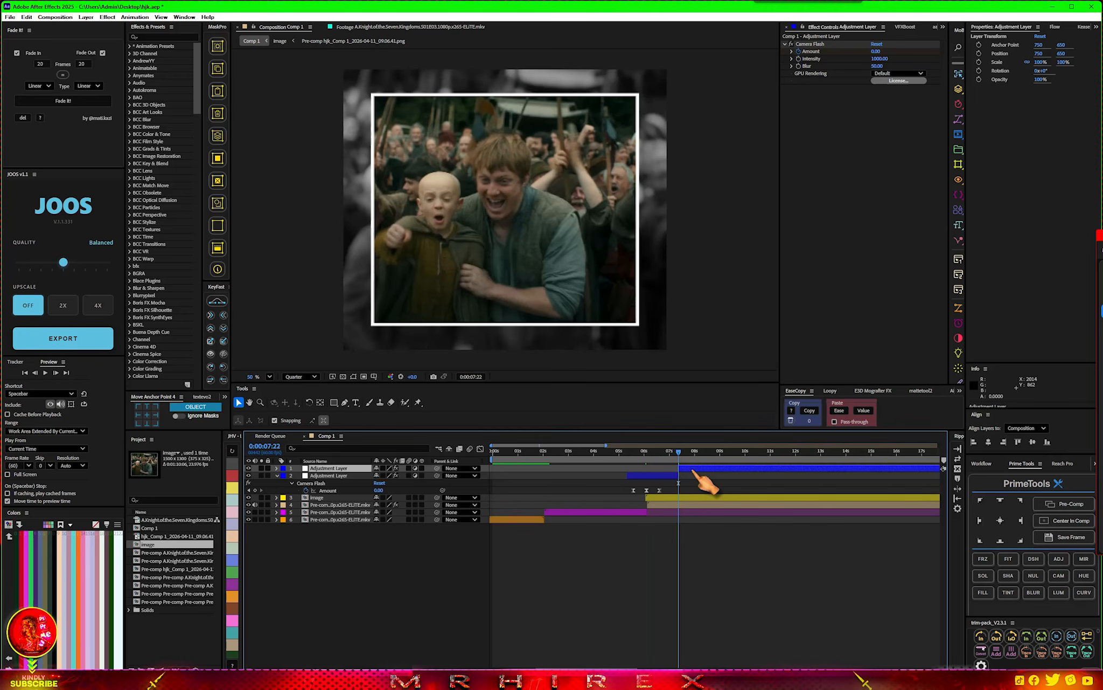
key("Delete")
Step: Make the image layer 3D and add keyframes for all its Transform properties at 0:00:06:37
left_click_drag(571, 454, 659, 485)
left_click(657, 489)
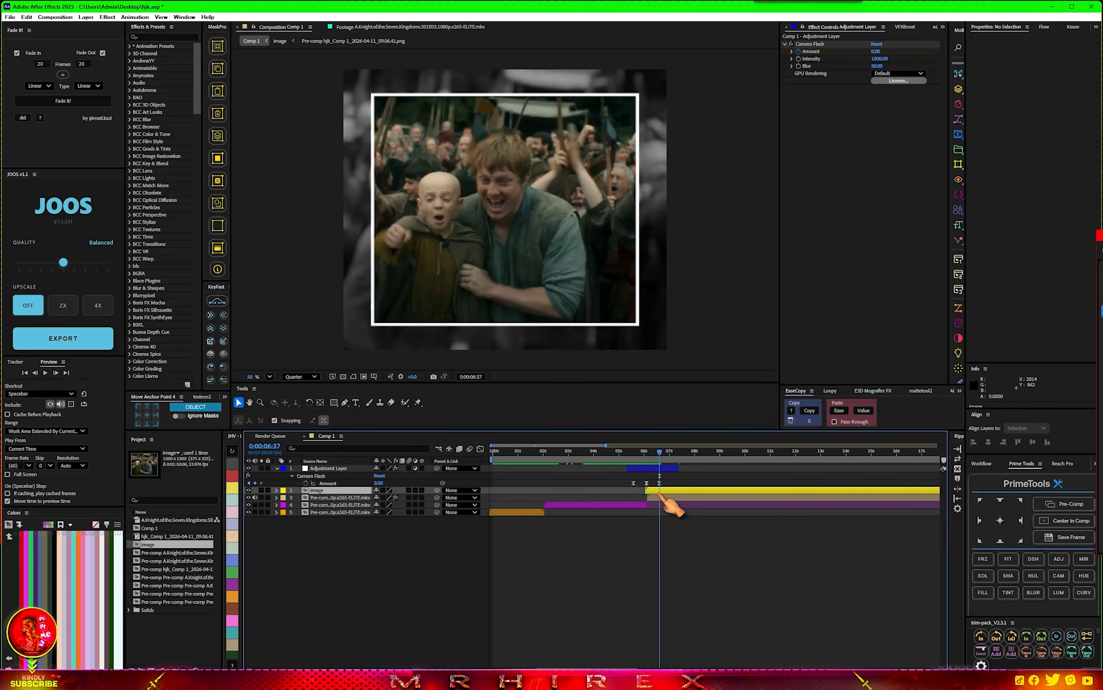
left_click(422, 489)
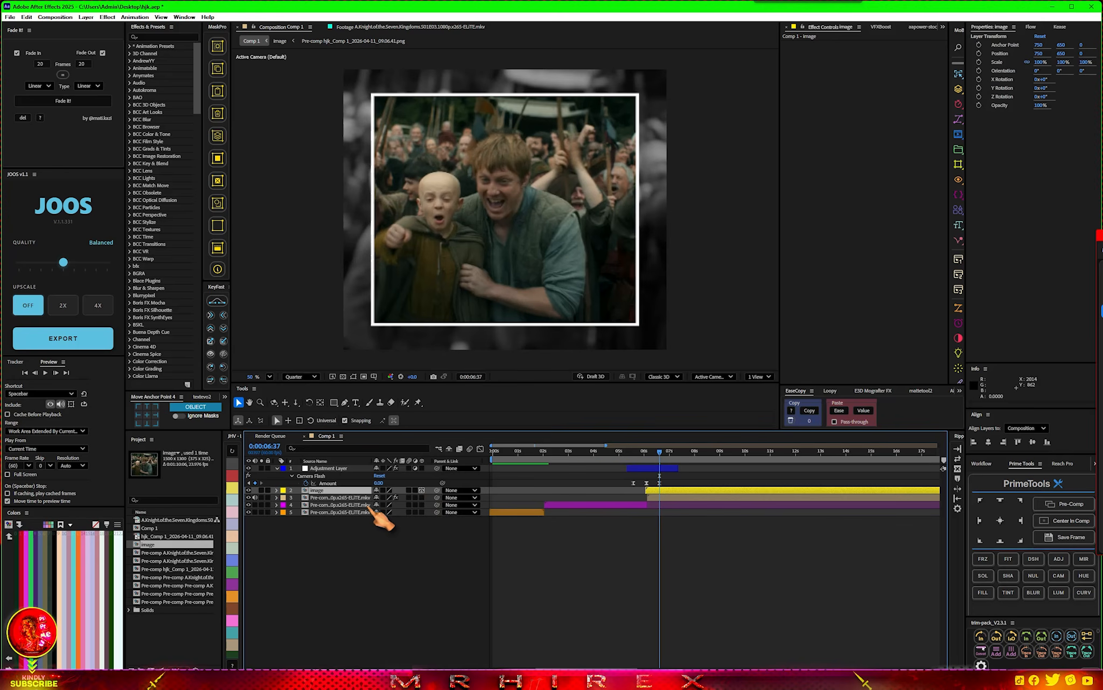
left_click(276, 490)
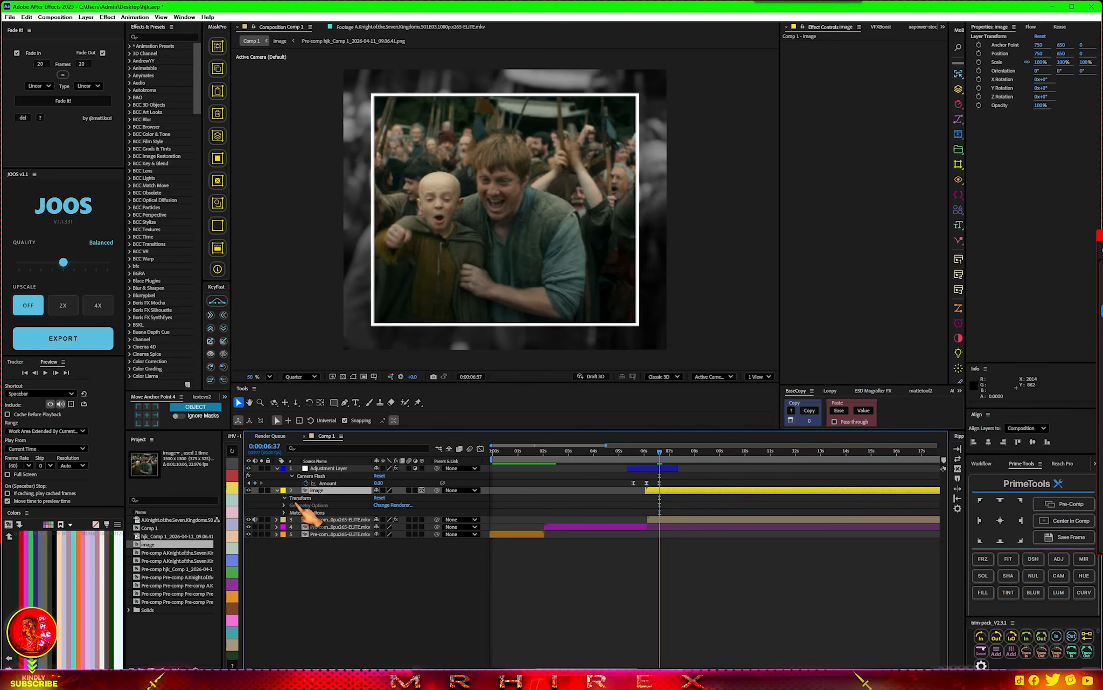
left_click(285, 497)
left_click_drag(299, 505, 299, 556)
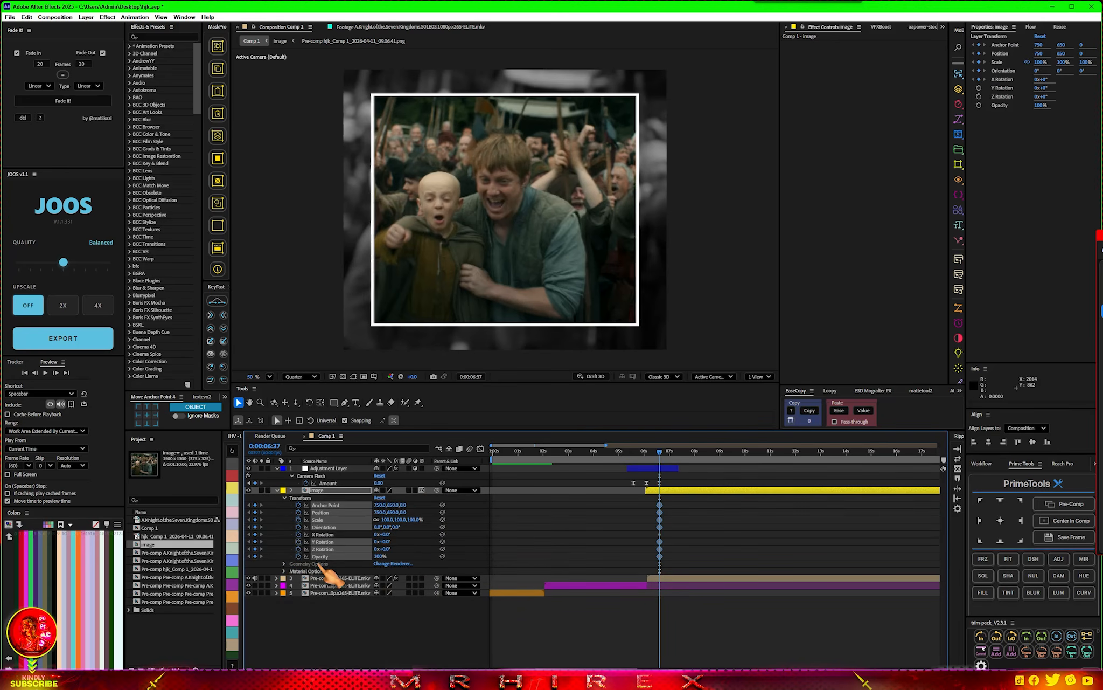
Step: Move the image layer's Transform keyframes to the layer start at 0:00:06:04 and add a matching set at 0:00:06:42
scroll(679, 493, "up", 5)
left_click(601, 452)
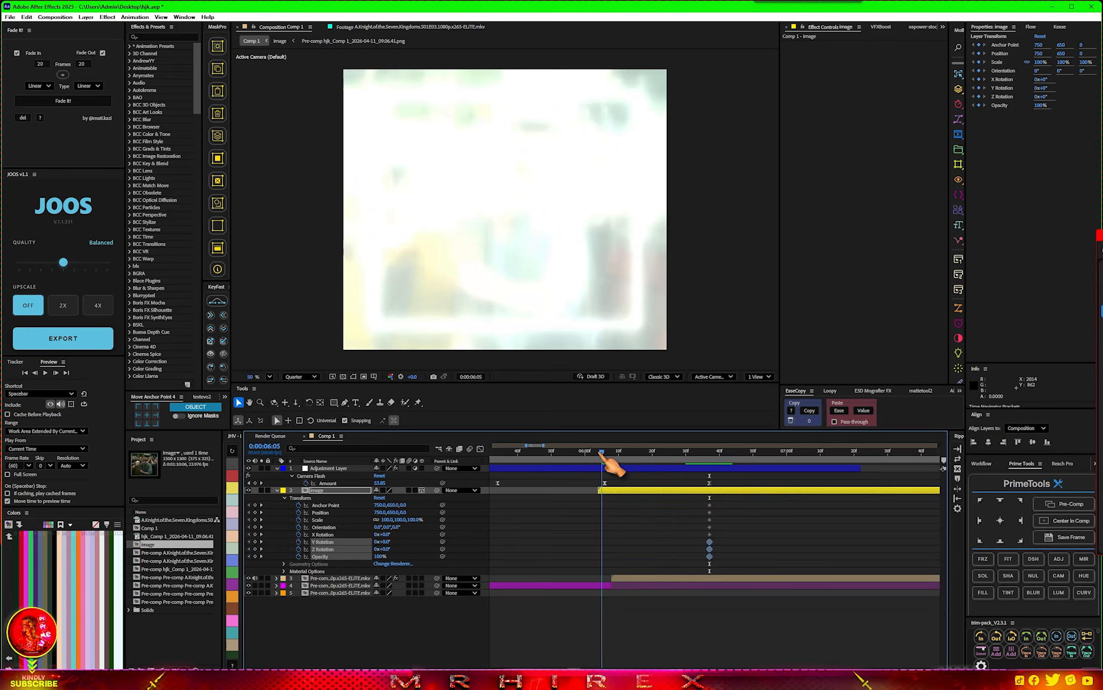
left_click_drag(600, 454, 599, 453)
left_click_drag(749, 503, 600, 560)
left_click_drag(620, 457, 728, 484)
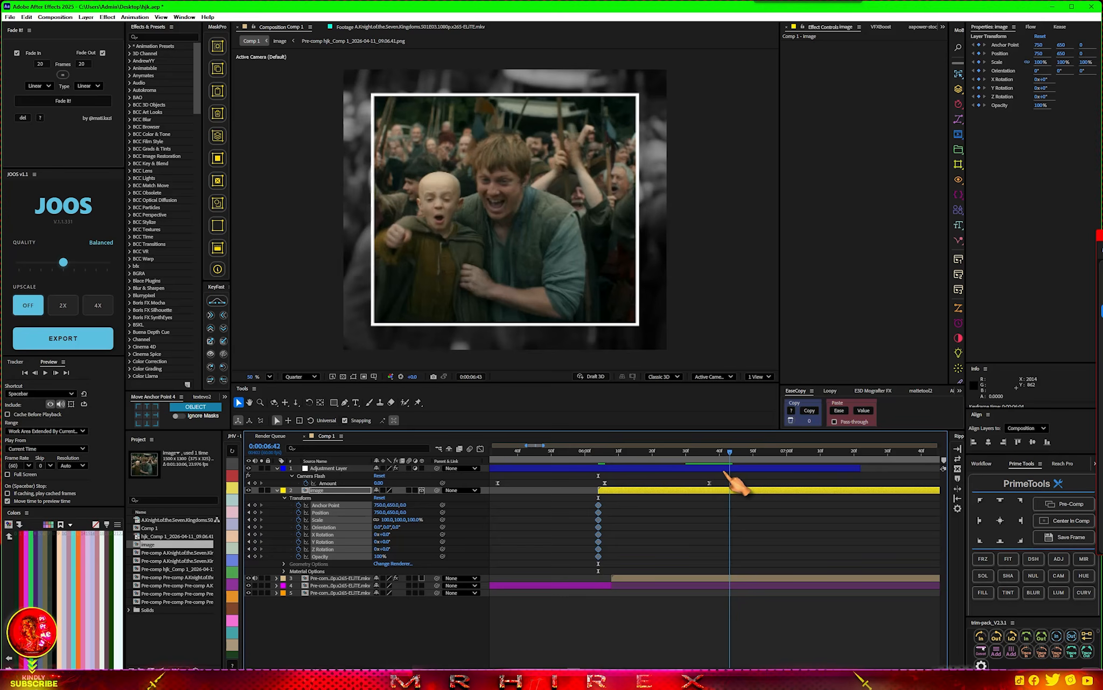
key("ctrl+v")
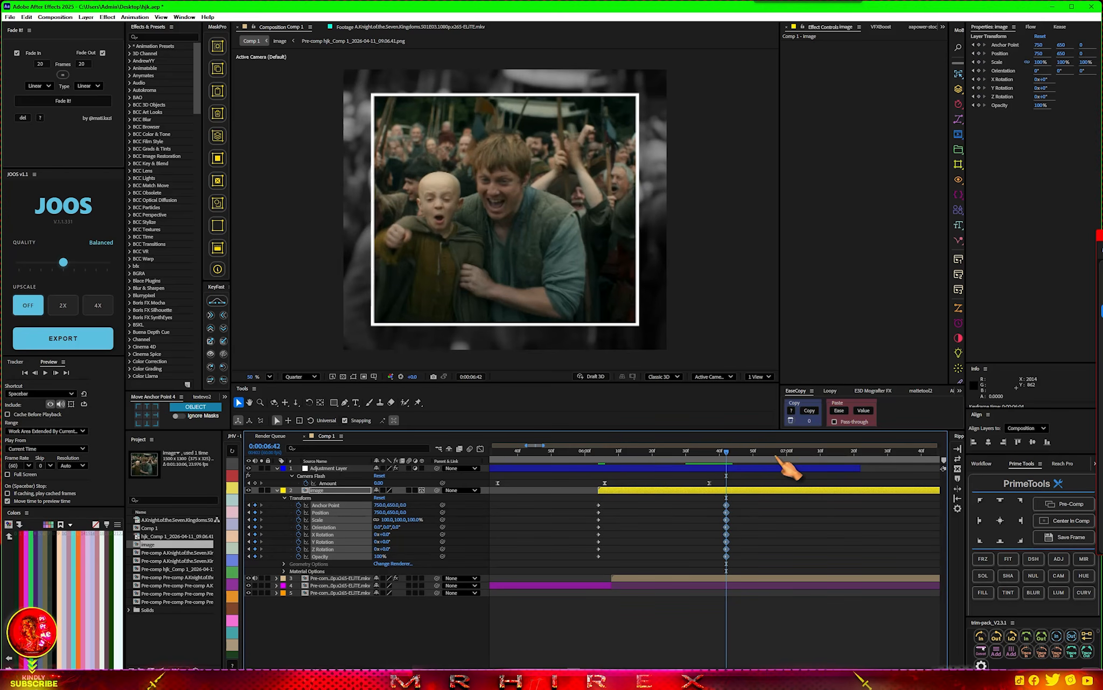
Step: Set the image layer's Scale to 62% at 0:00:06:04
left_click_drag(738, 467, 613, 495)
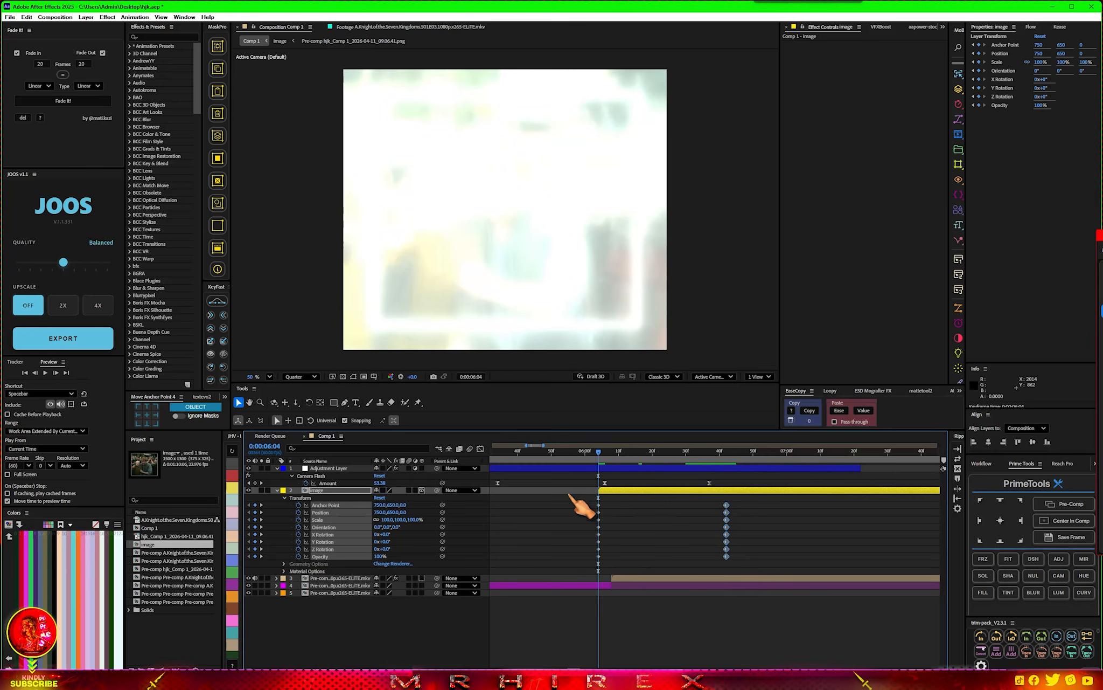
left_click(418, 546)
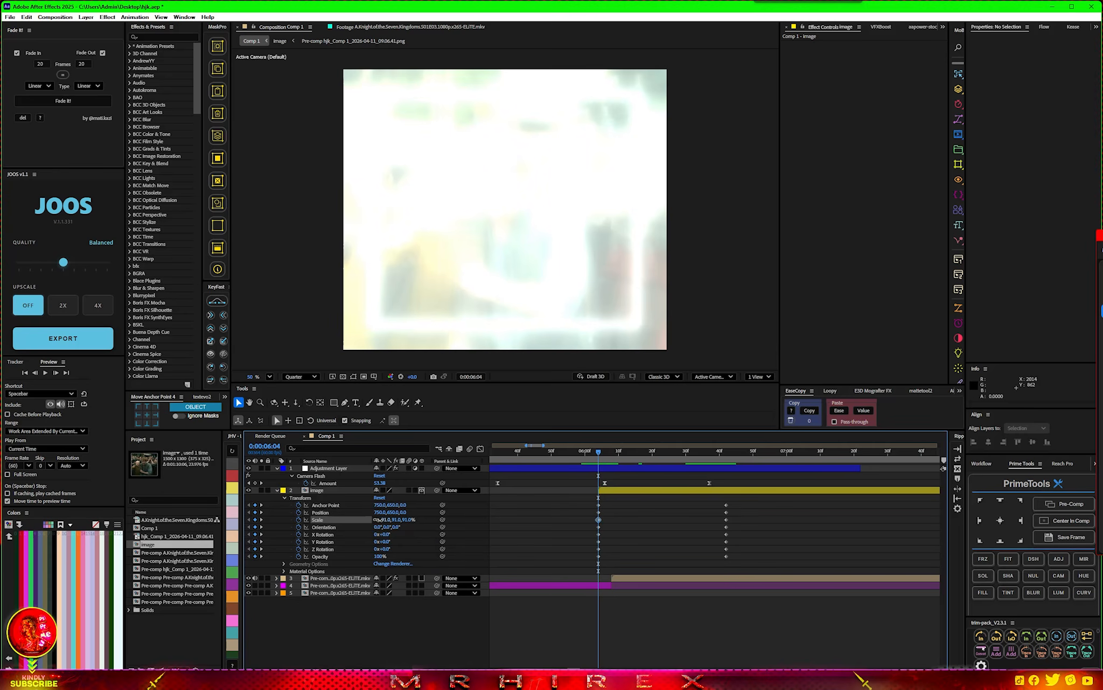
left_click_drag(378, 520, 367, 520)
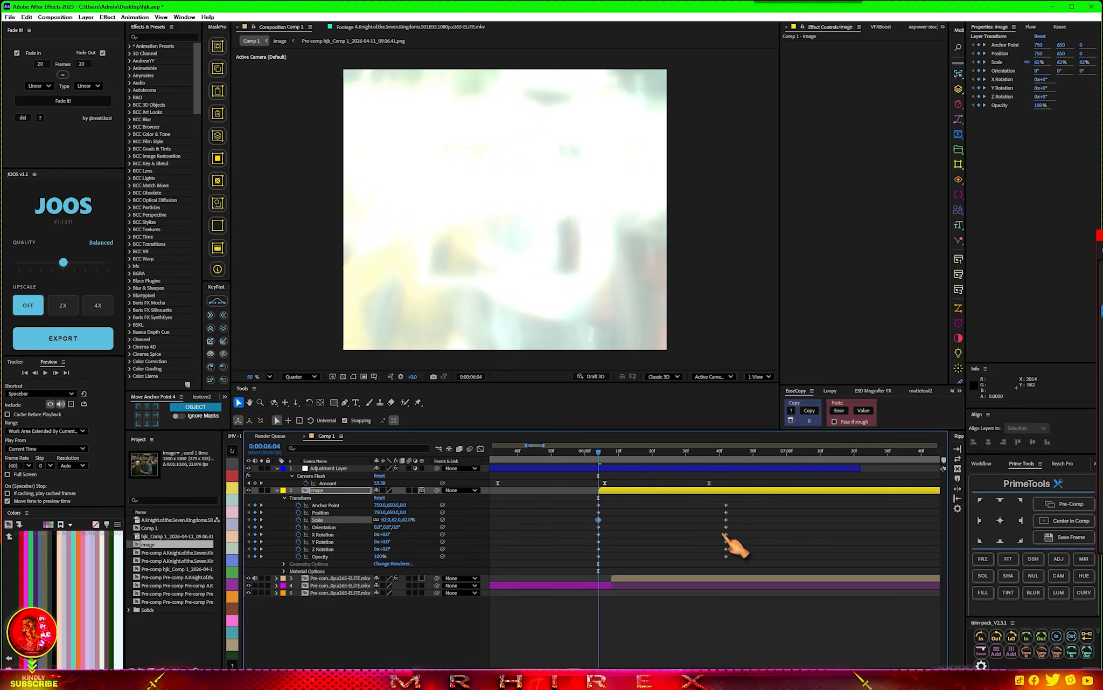
Step: Easy-ease the image's two Scale keyframes, shape the speed graph for a fast start and slow finish, and preview the result
left_click_drag(732, 521, 569, 518)
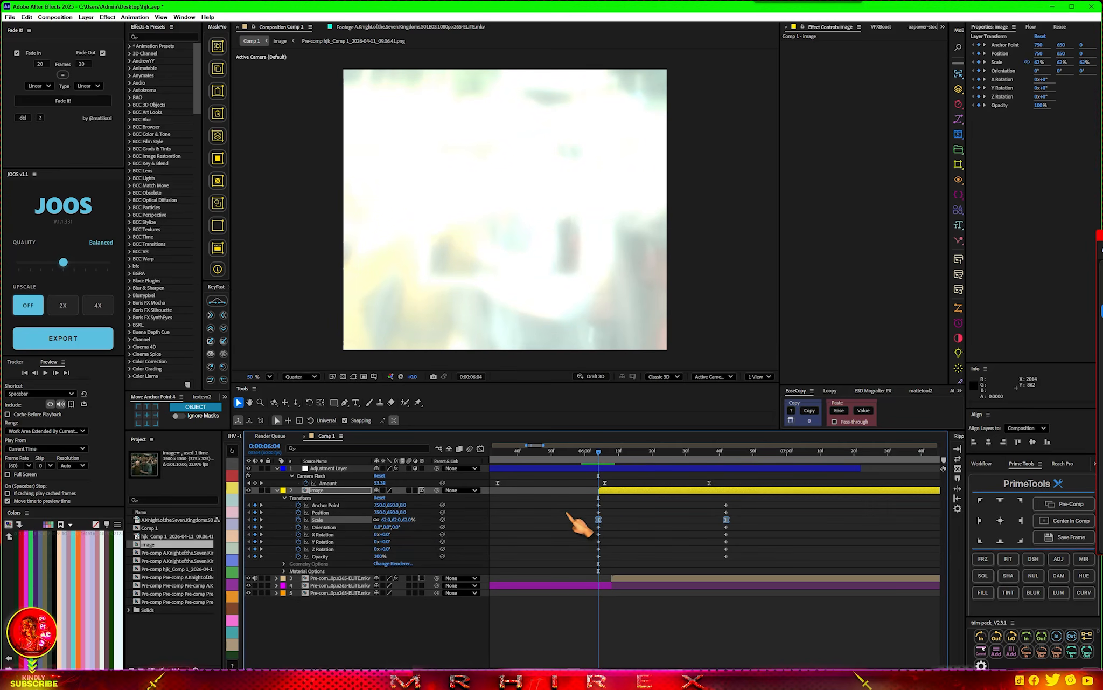
left_click(480, 448)
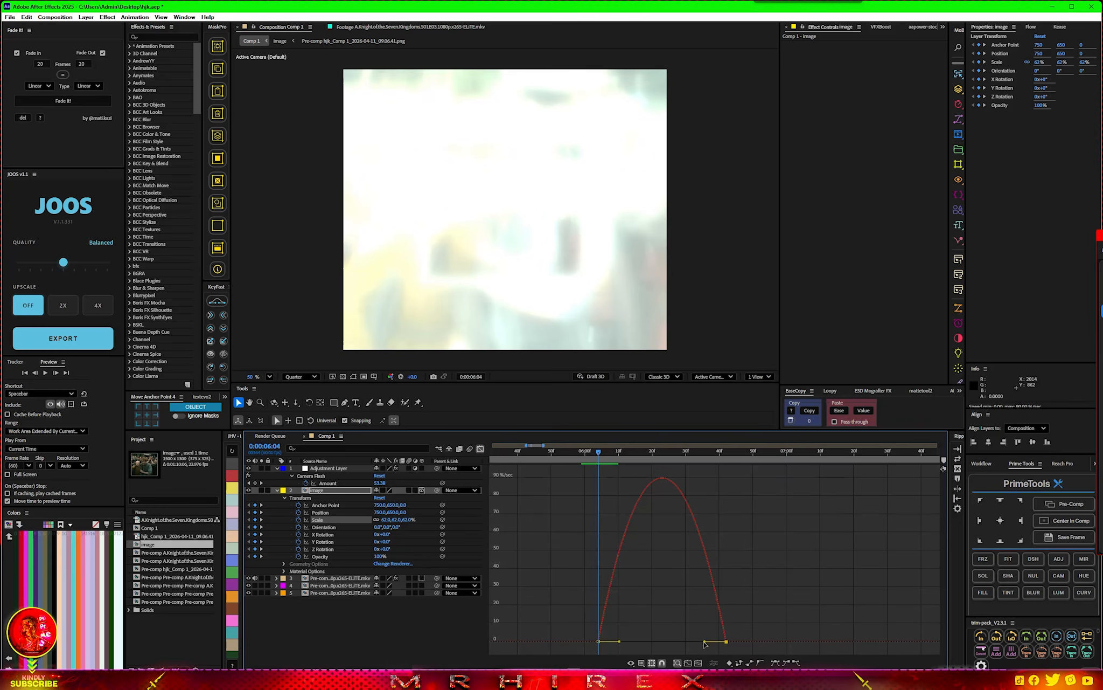
left_click_drag(577, 646, 571, 645)
left_click_drag(741, 638, 549, 644)
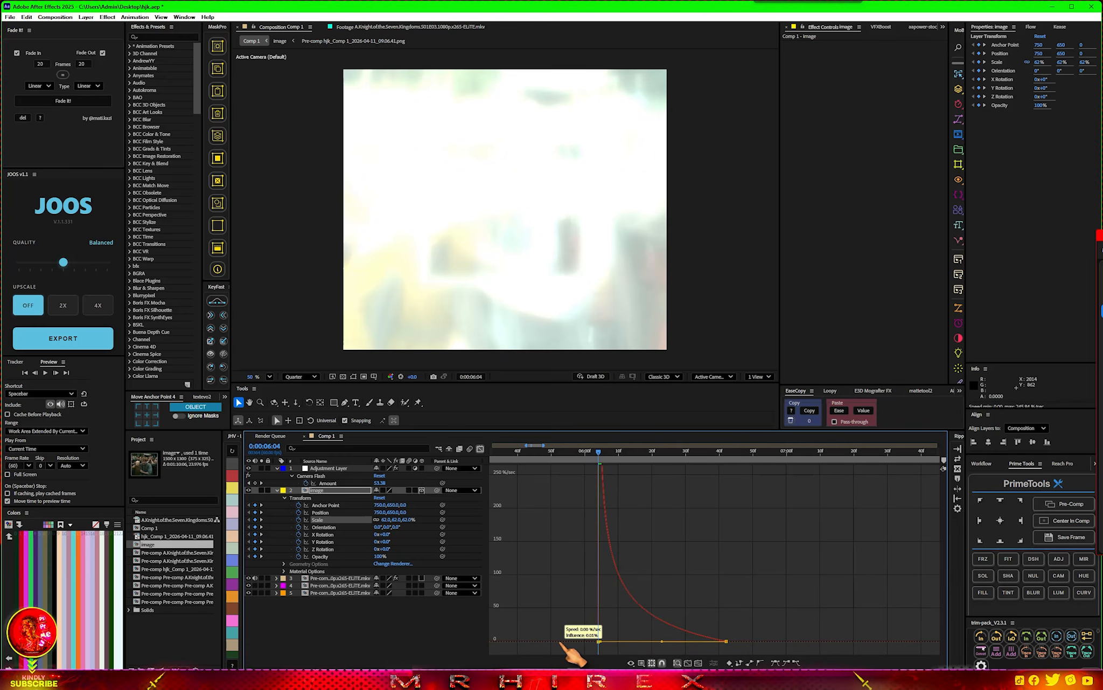
left_click(480, 448)
key("space")
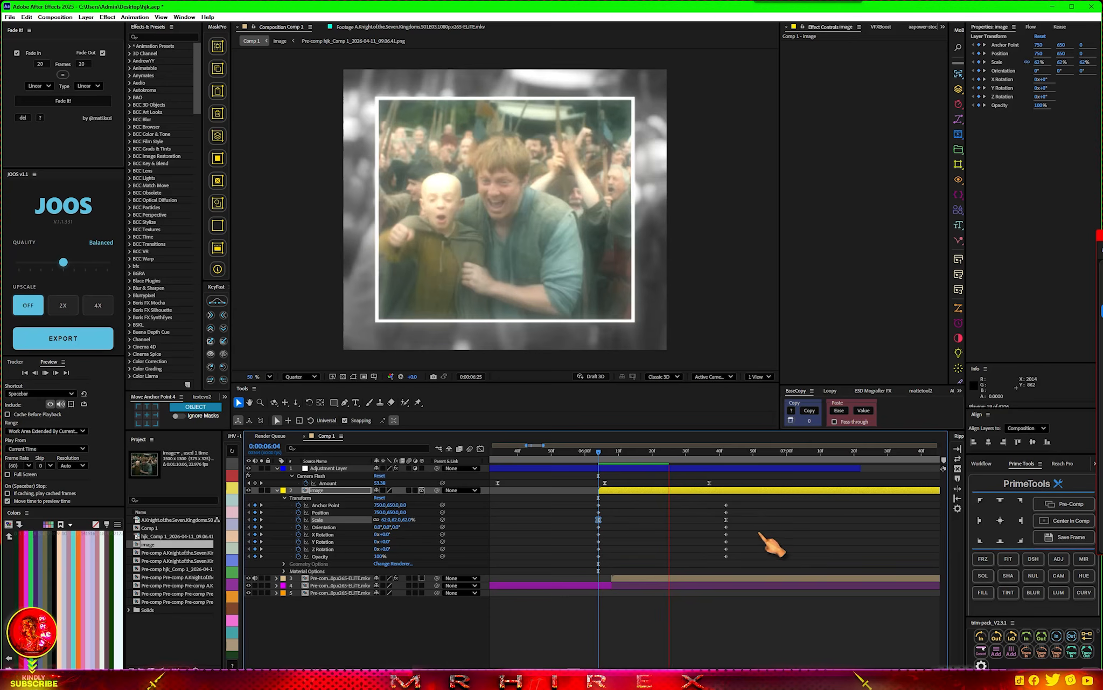
key("space")
Step: Move the image's end Scale keyframe to about 0:00:07:01 and preview the slower scale-up
left_click_drag(726, 519, 756, 519)
left_click(594, 452)
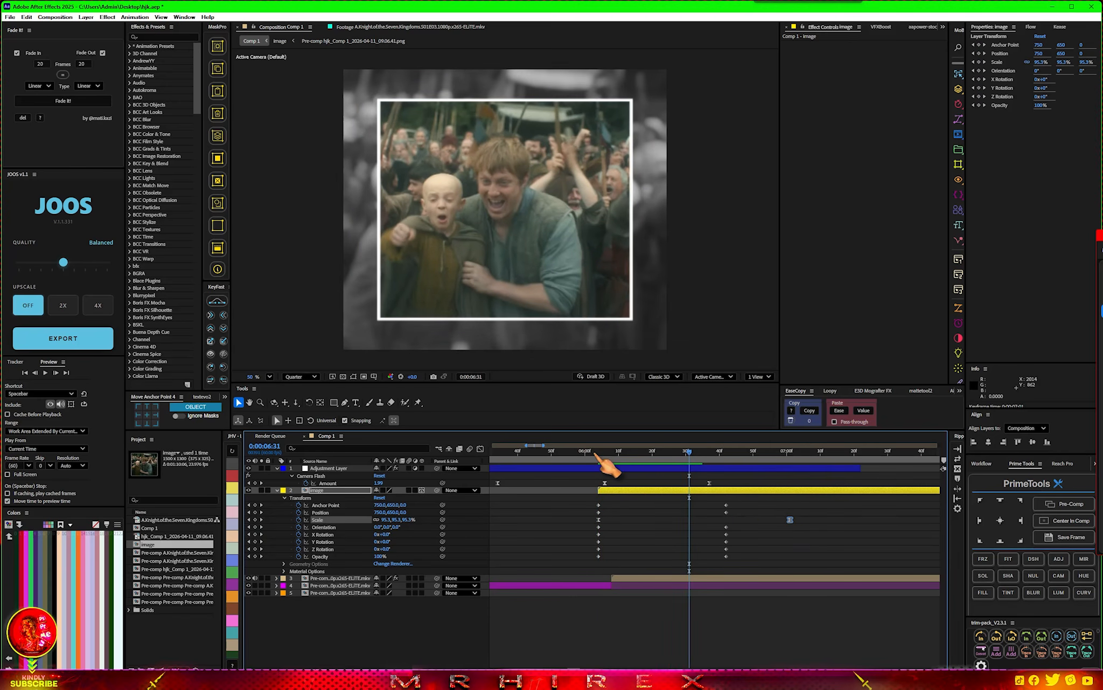
key("space")
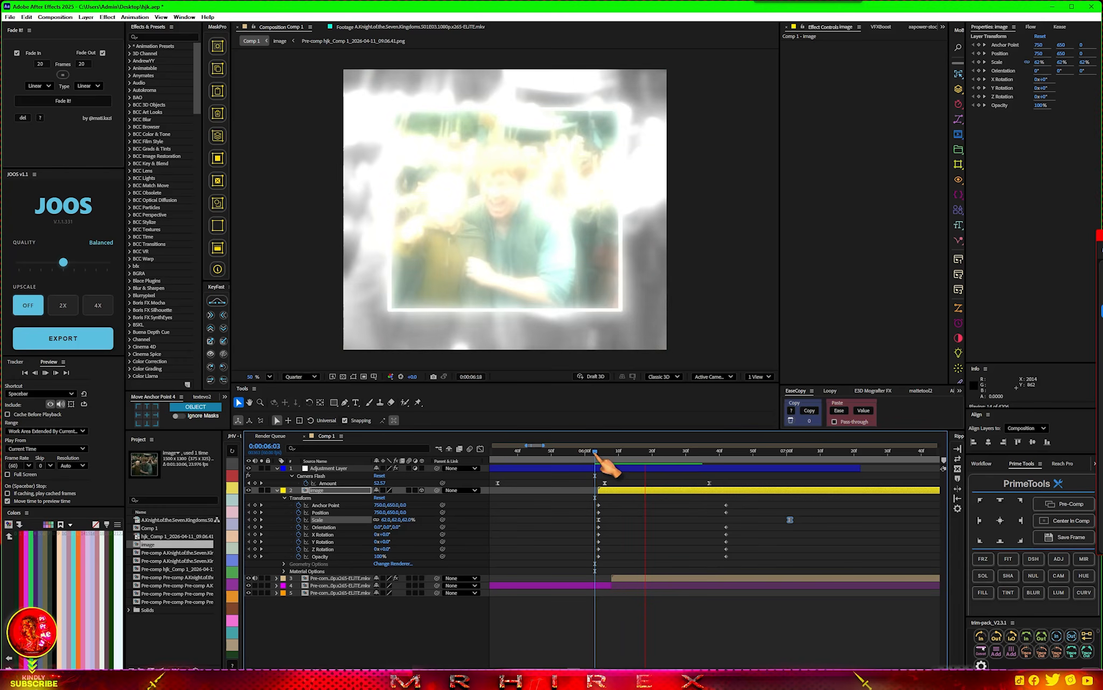
key("space")
key("space")
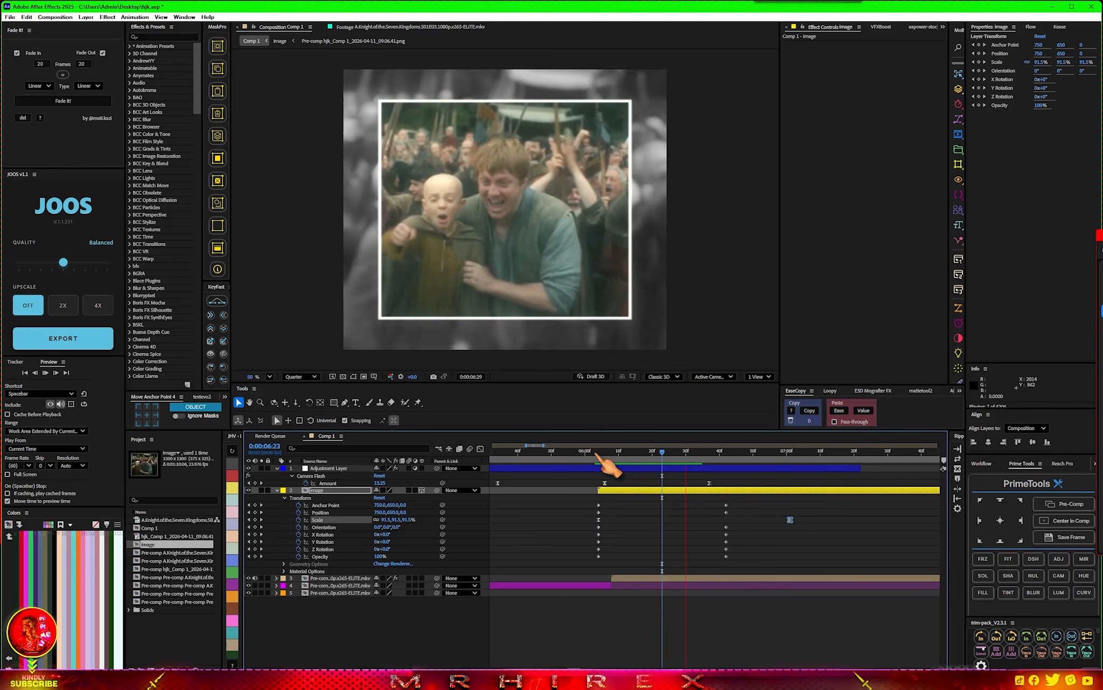
key("space")
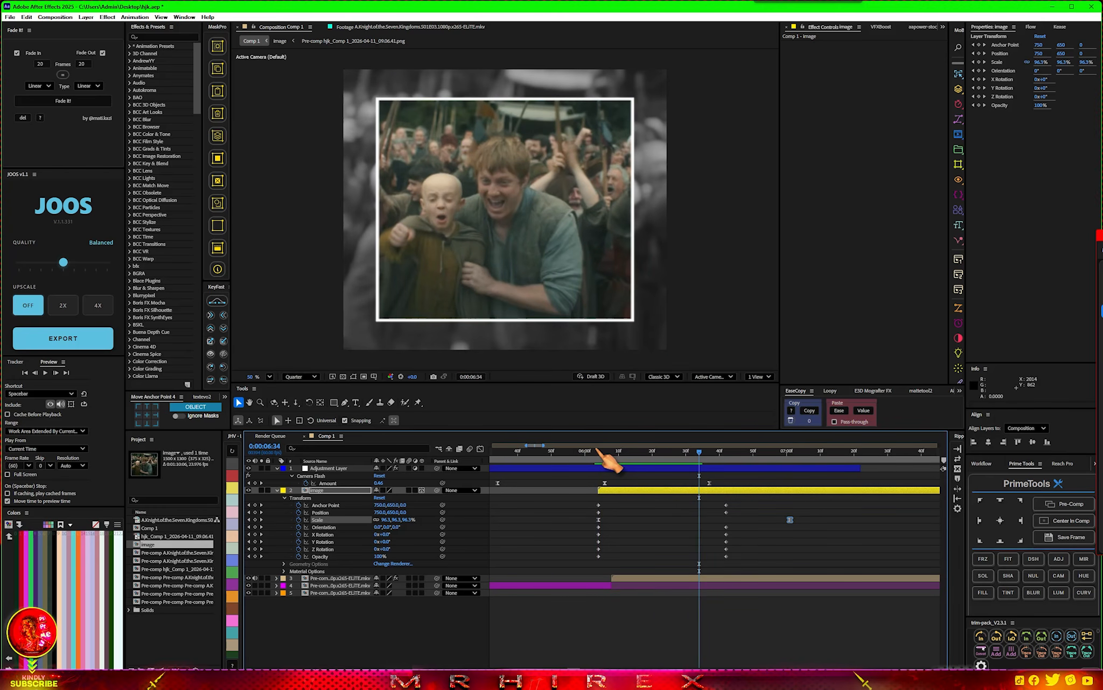
Step: Create a null object and trim its start to 0:00:06:04, matching the image layer
right_click(379, 625)
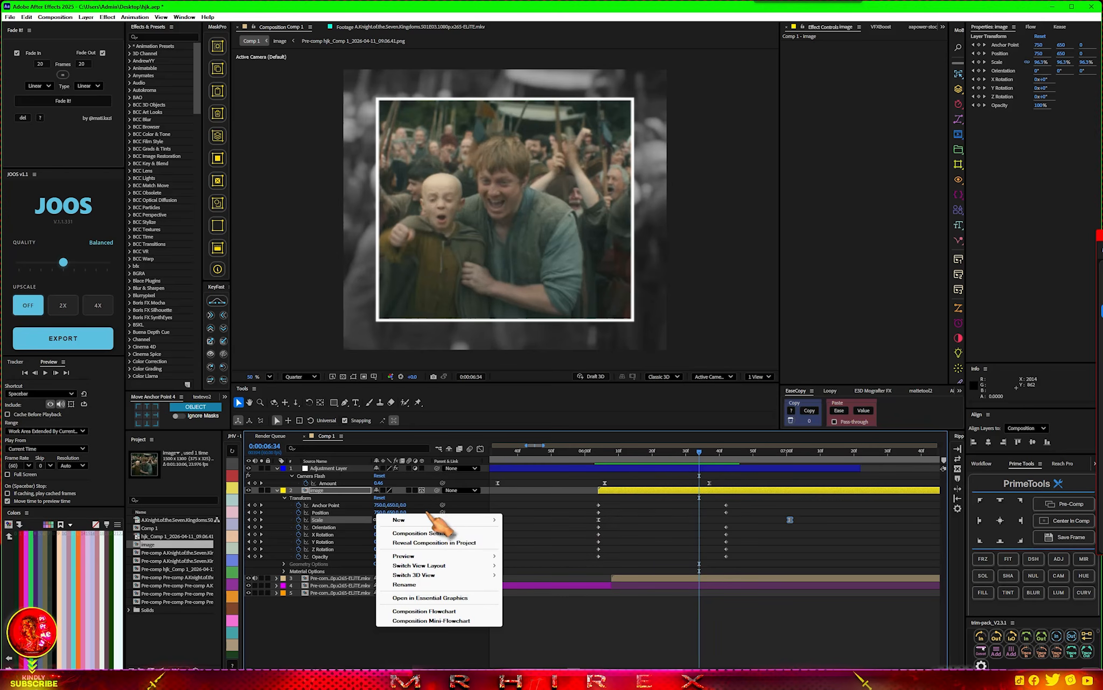
mouse_move(426, 520)
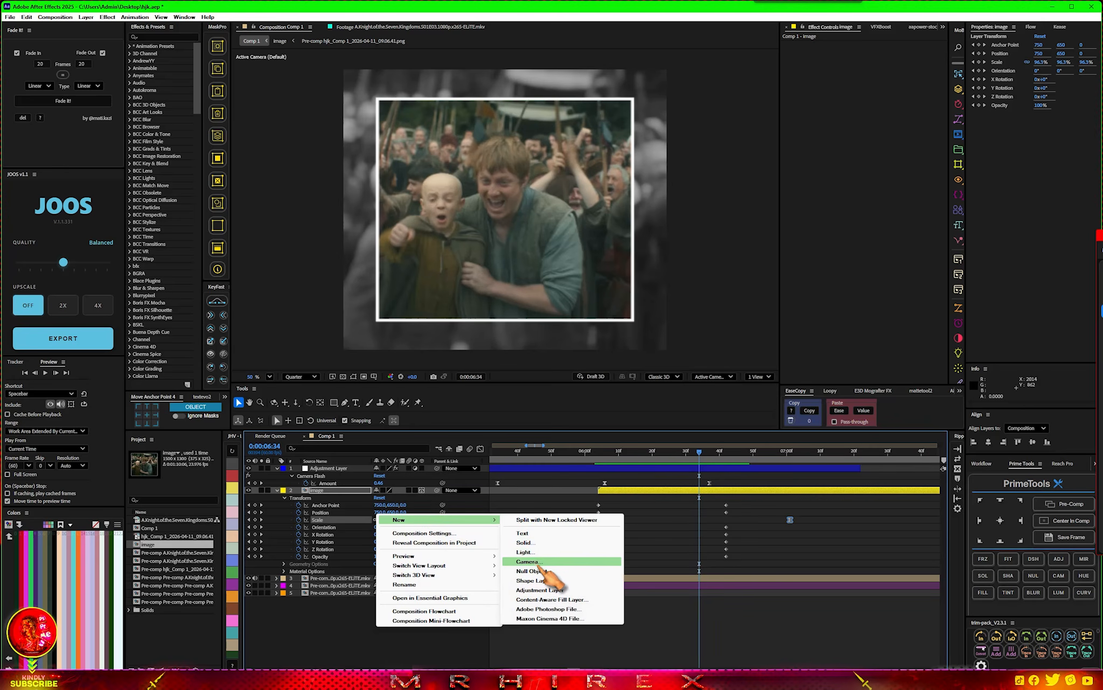
left_click(538, 570)
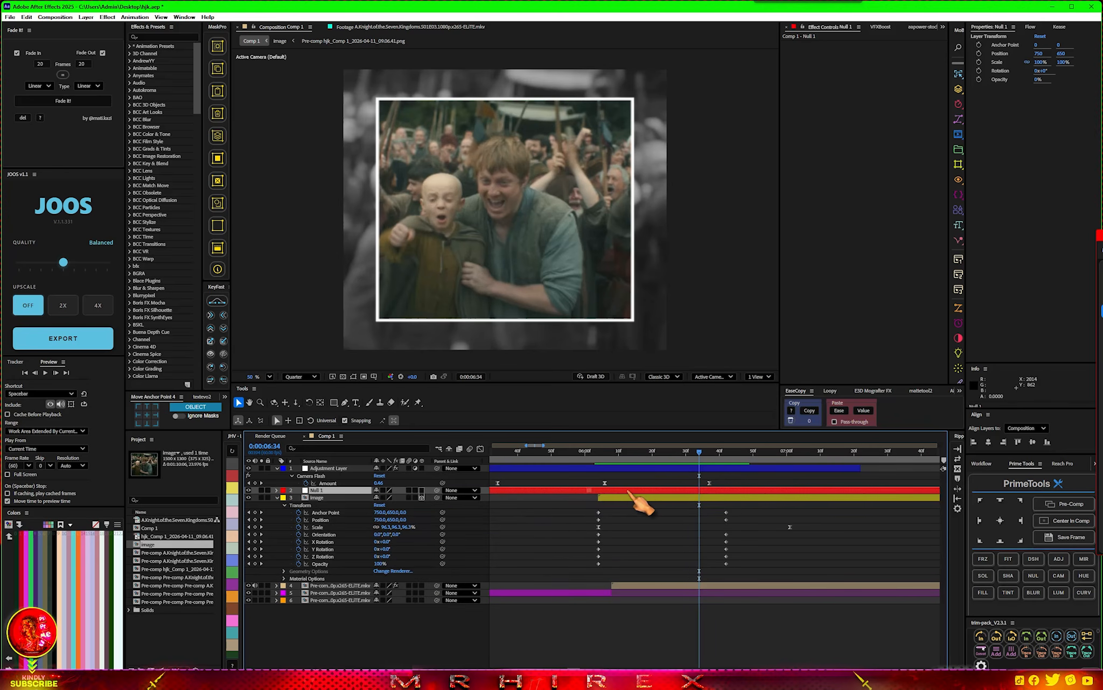
scroll(757, 522, "down", 2, "alt")
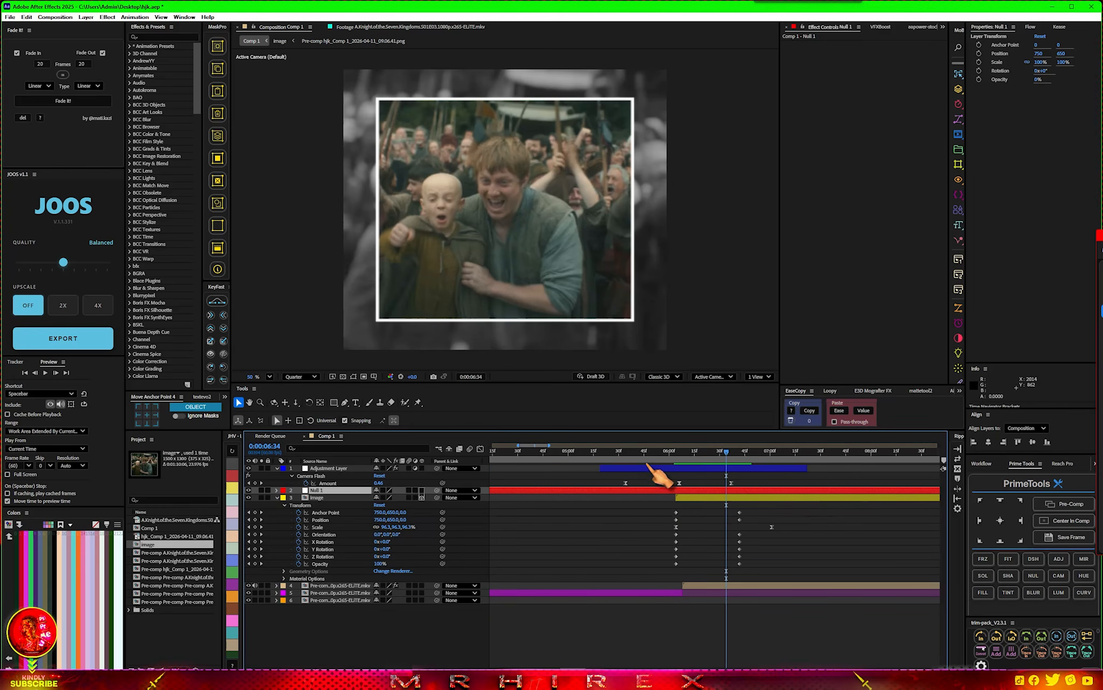
left_click(675, 456)
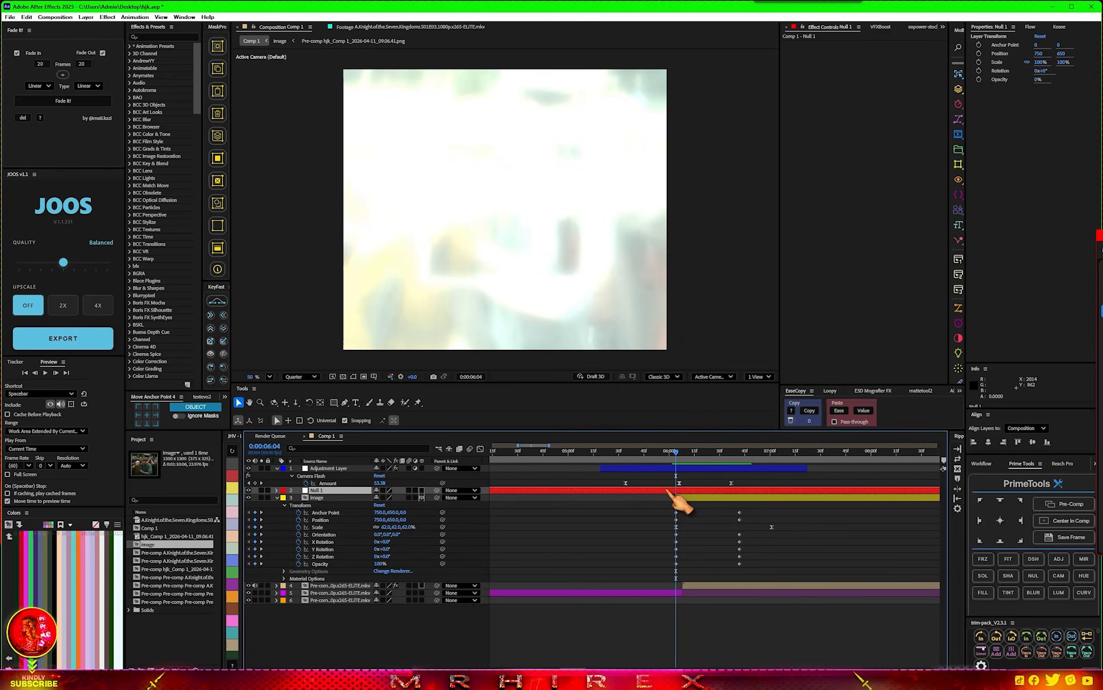
key("alt+bracketleft")
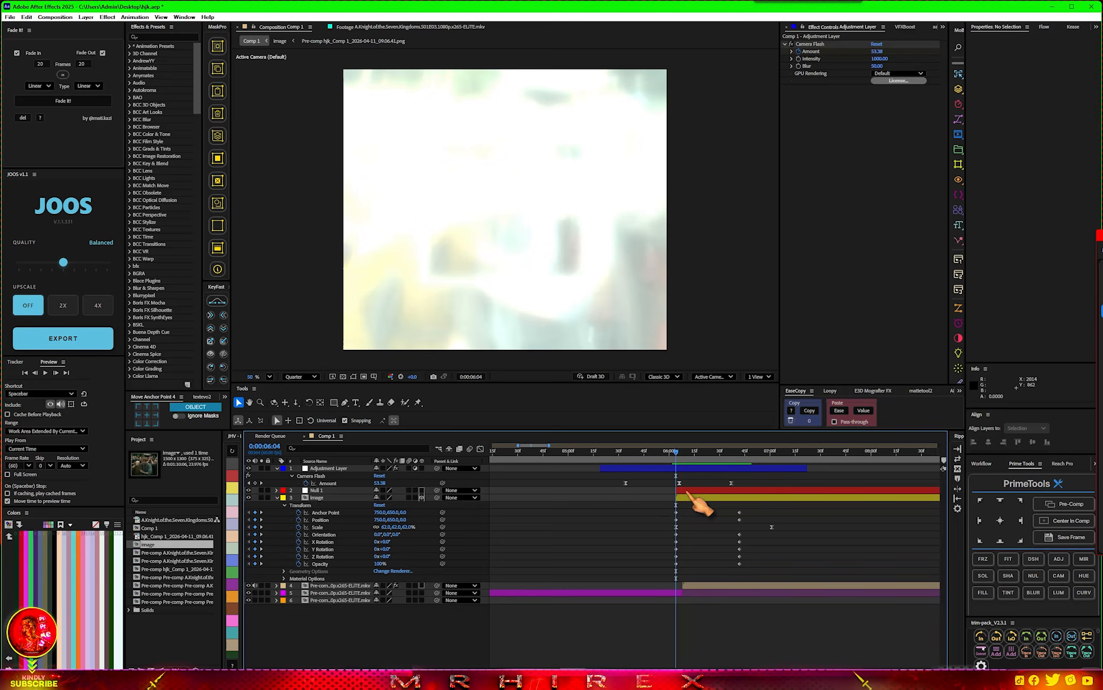
Step: Make the null a 3D layer and parent the image layer to it
left_click(320, 497, "ctrl")
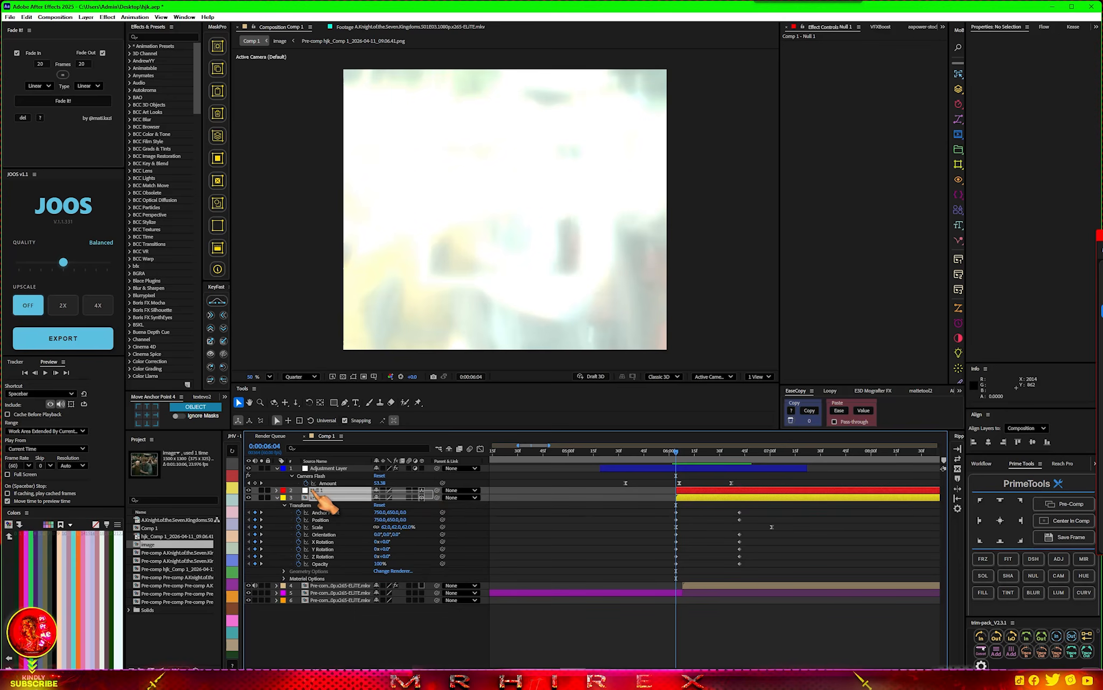
left_click(479, 531)
left_click_drag(437, 498, 318, 491)
Step: Keyframe the image's Y Rotation at 67°, move that keyframe to the layer's start at 0:00:06:04, and preview the swing
left_click_drag(678, 454, 693, 455)
key("=")
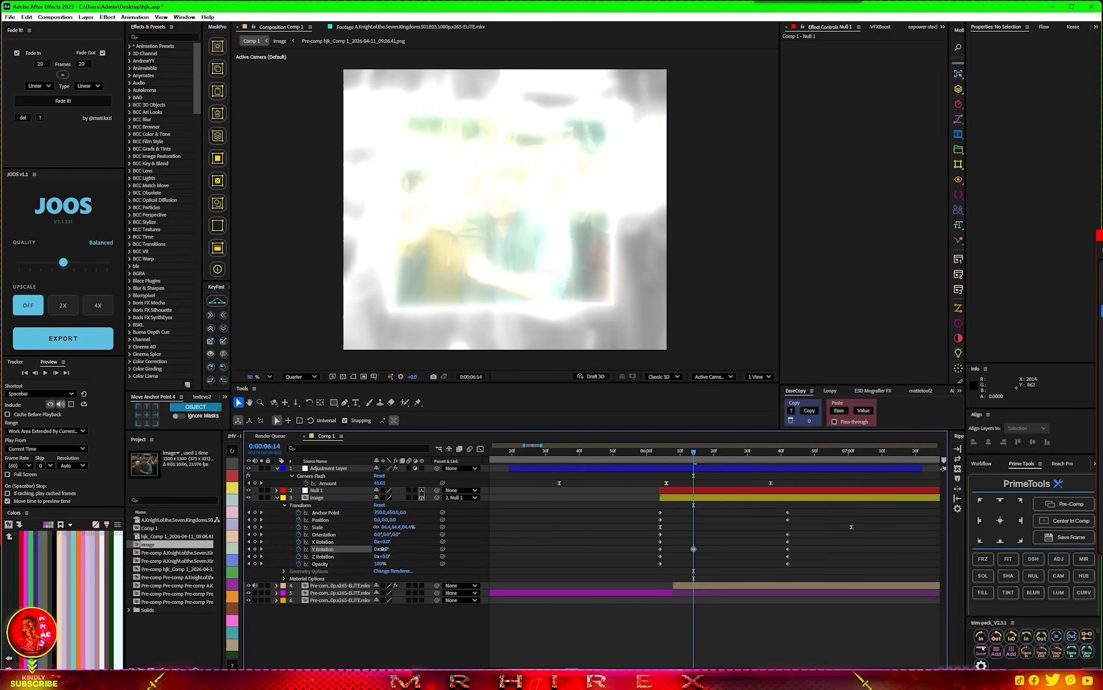
left_click_drag(405, 545, 410, 544)
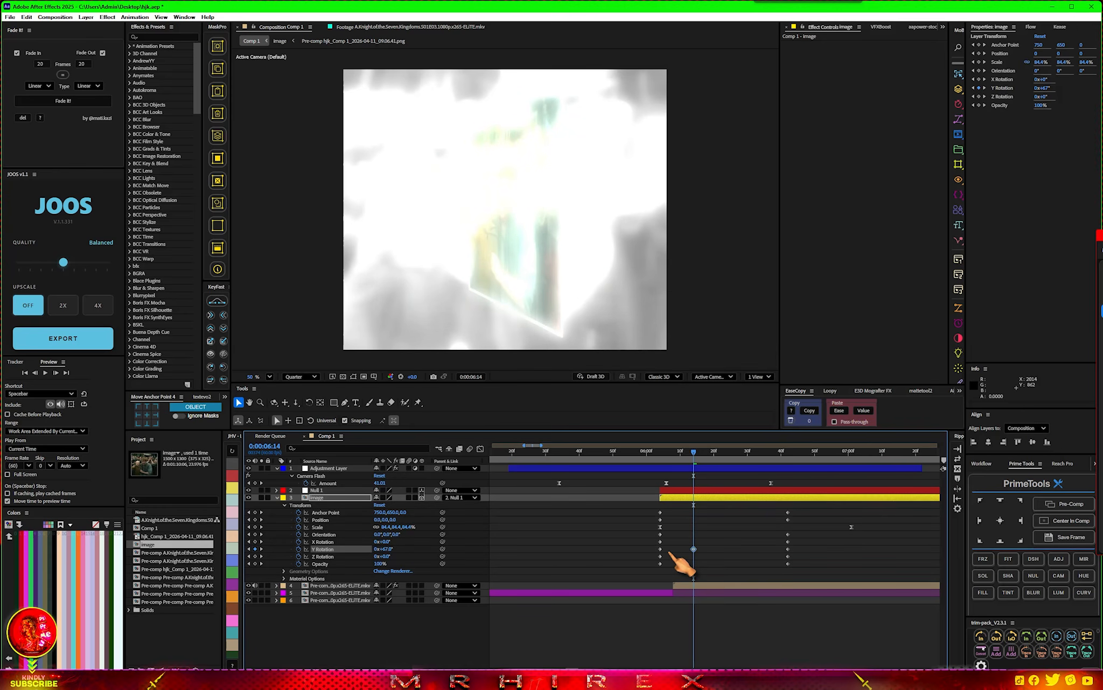
left_click(693, 550)
left_click_drag(694, 549, 660, 548)
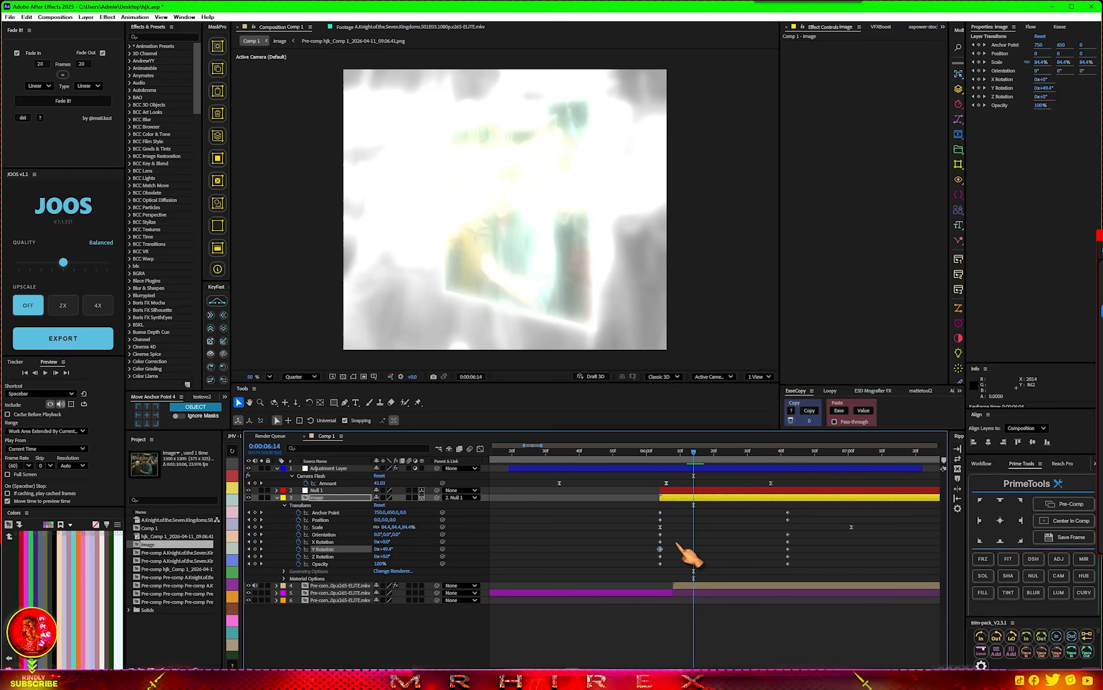
key("space")
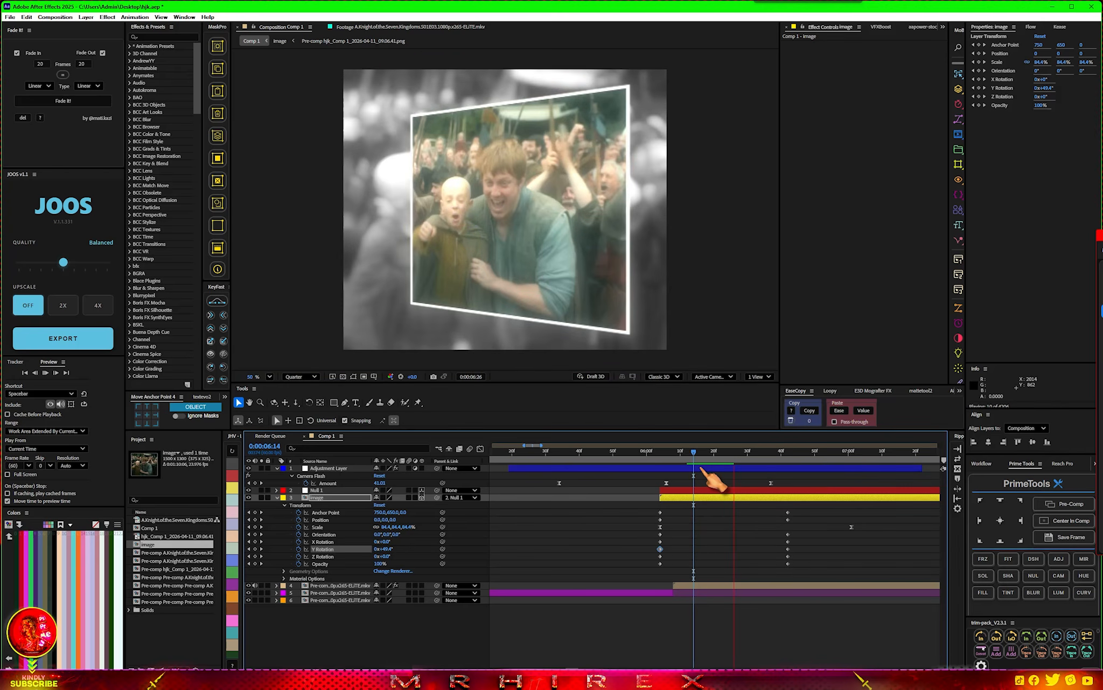
Step: Check the rotation across the transition, then move the image's end Scale keyframe to about 0:00:07:15
left_click(663, 452)
left_click_drag(664, 454, 795, 469)
left_click_drag(852, 527, 899, 526)
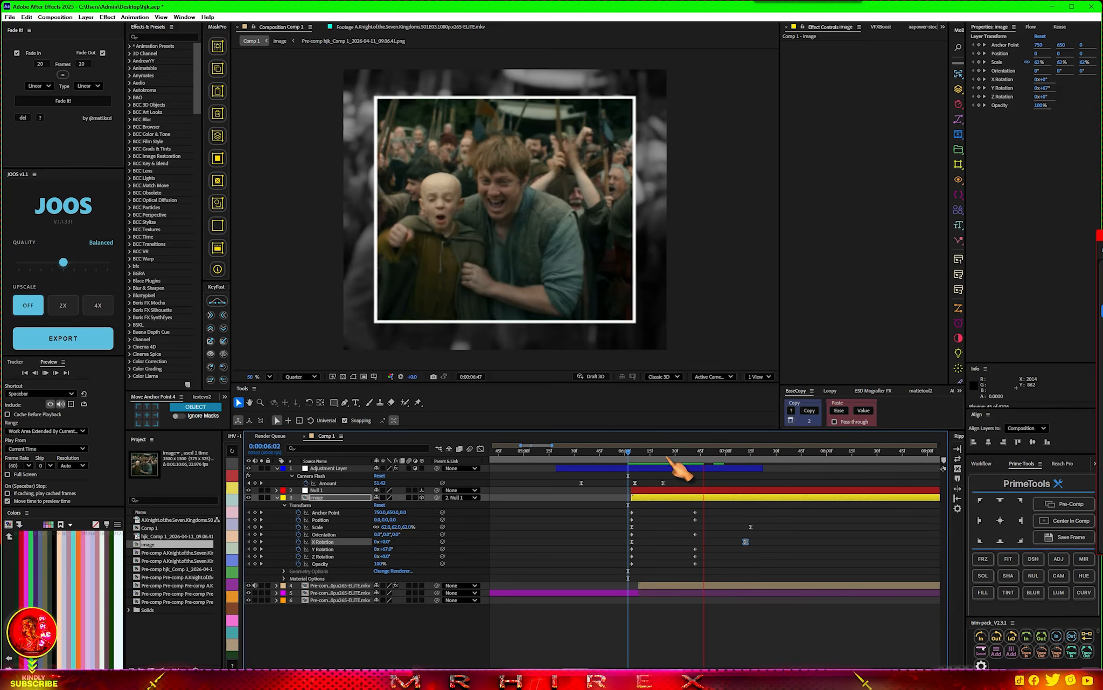
Step: Add keyframes for the null's Orientation, X, Y and Z Rotation and Opacity, and place them at about 0:00:06:29
key("space")
left_click(672, 490)
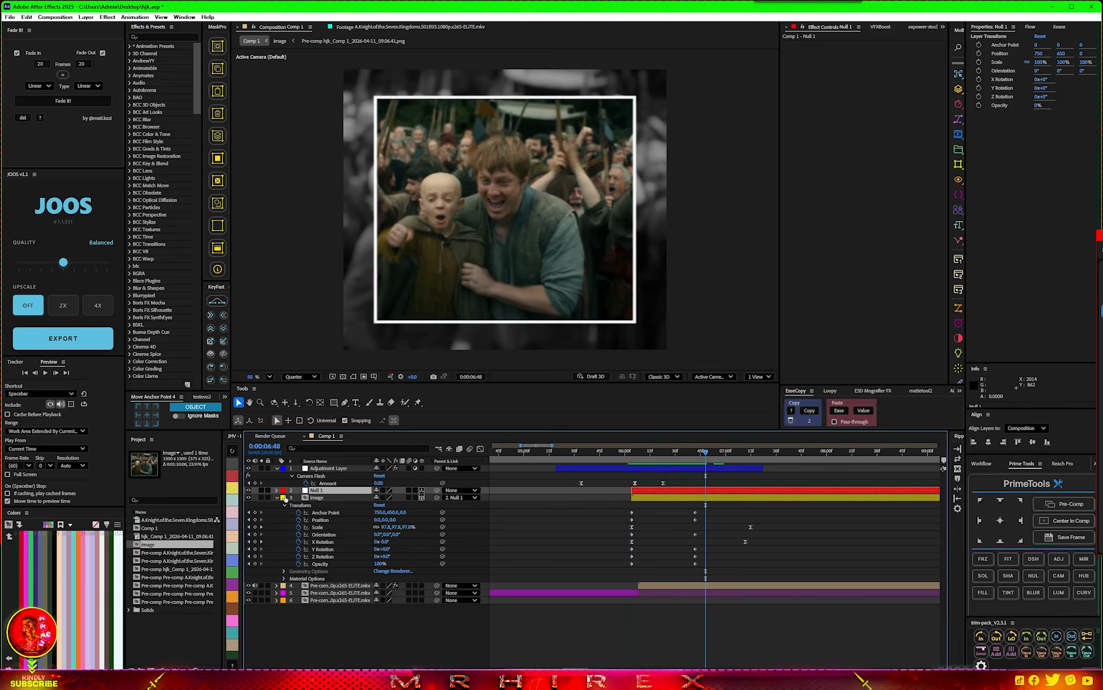
left_click(277, 490)
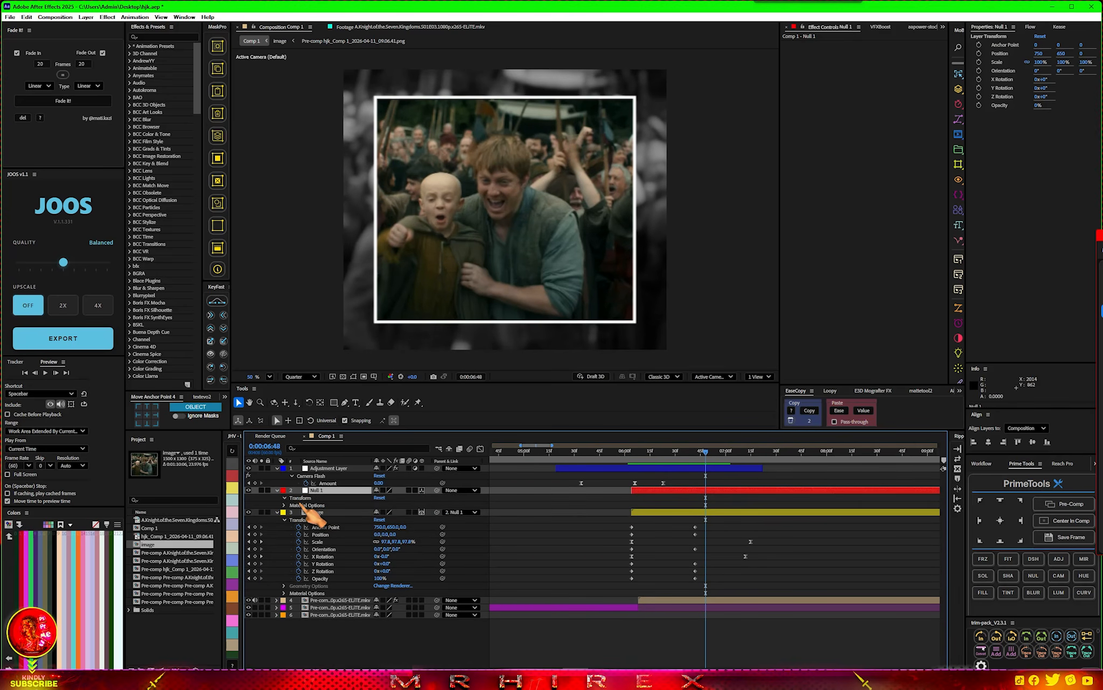
left_click(285, 497)
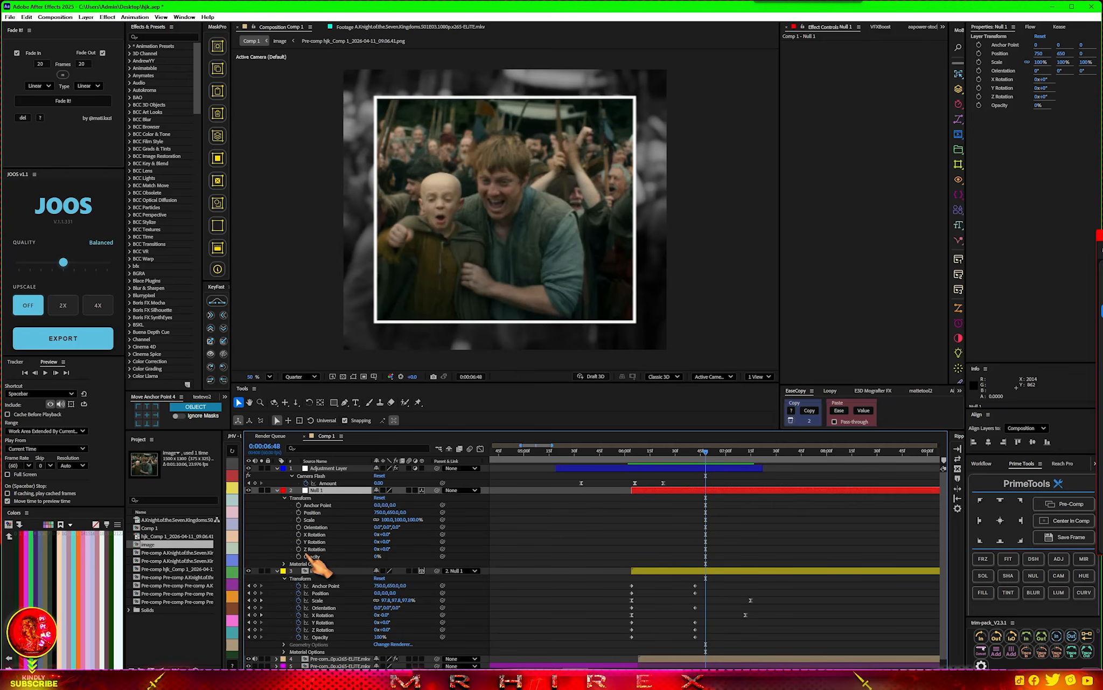
left_click_drag(299, 550, 299, 521)
left_click(298, 520)
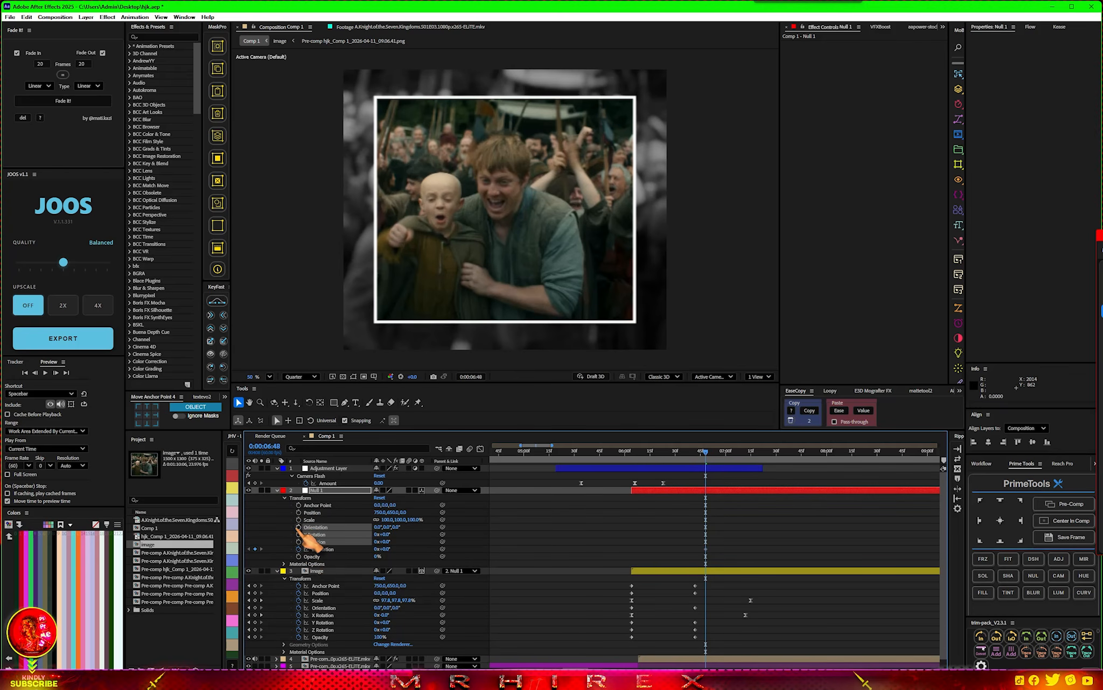
left_click(298, 557)
left_click_drag(731, 520, 675, 565)
Step: Move the image's end Scale keyframe to about 0:00:08:07 and tilt the null at 0:00:07:04 with Z Rotation 14° and Y Orientation 28°
left_click_drag(710, 458, 732, 454)
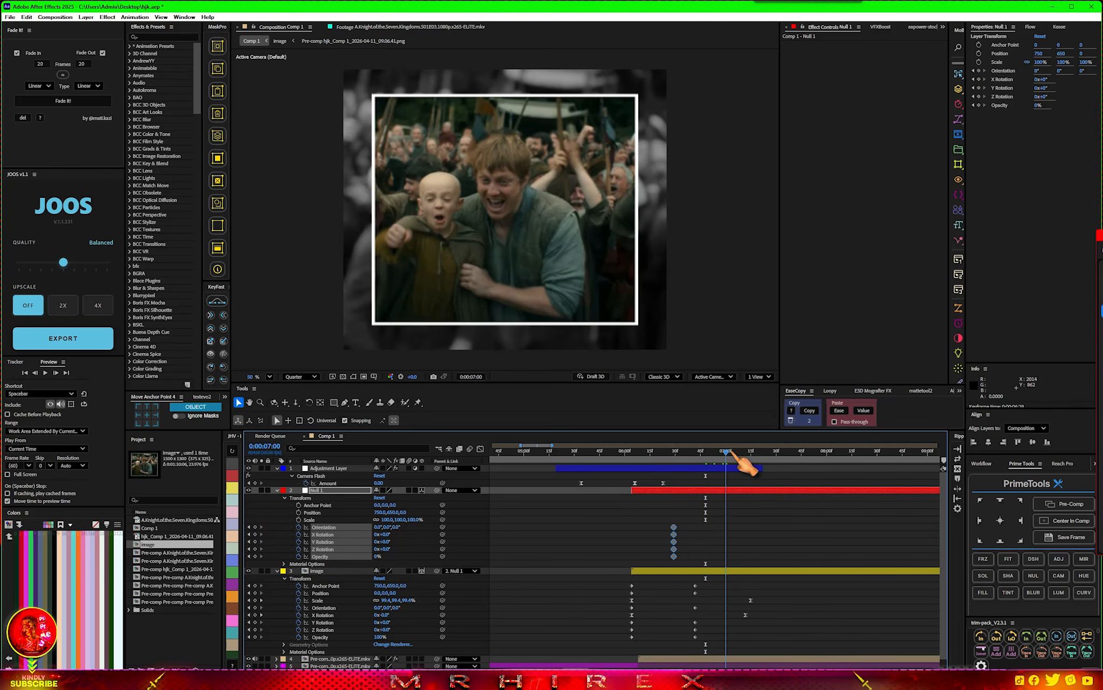
left_click(336, 593)
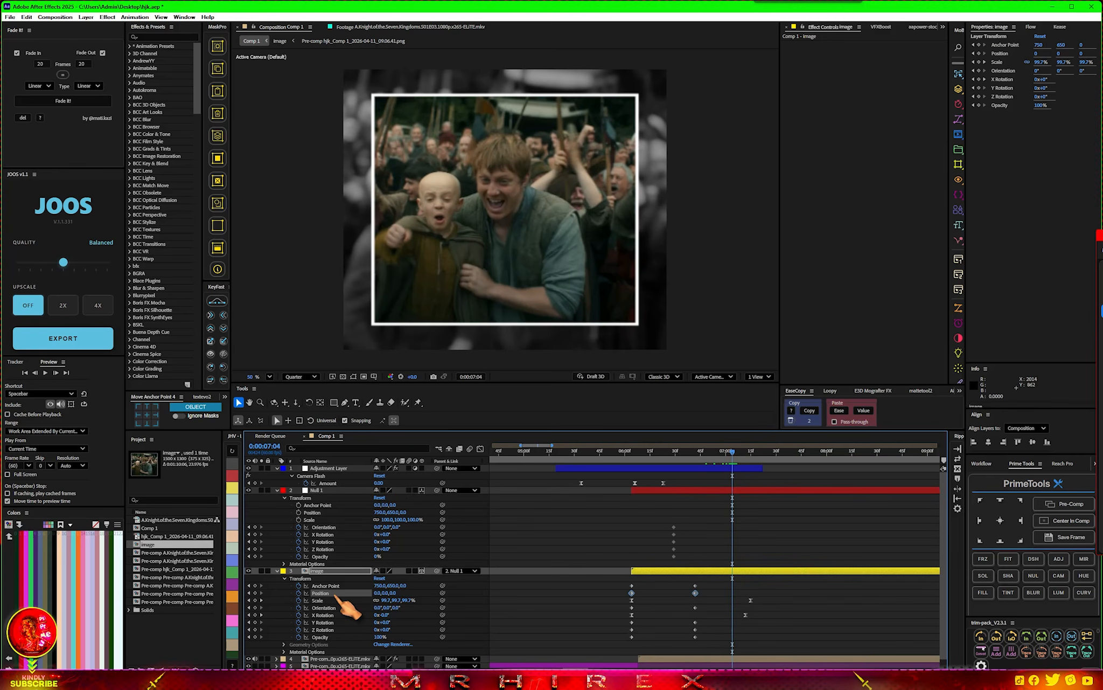
left_click(765, 608)
left_click_drag(750, 600, 838, 599)
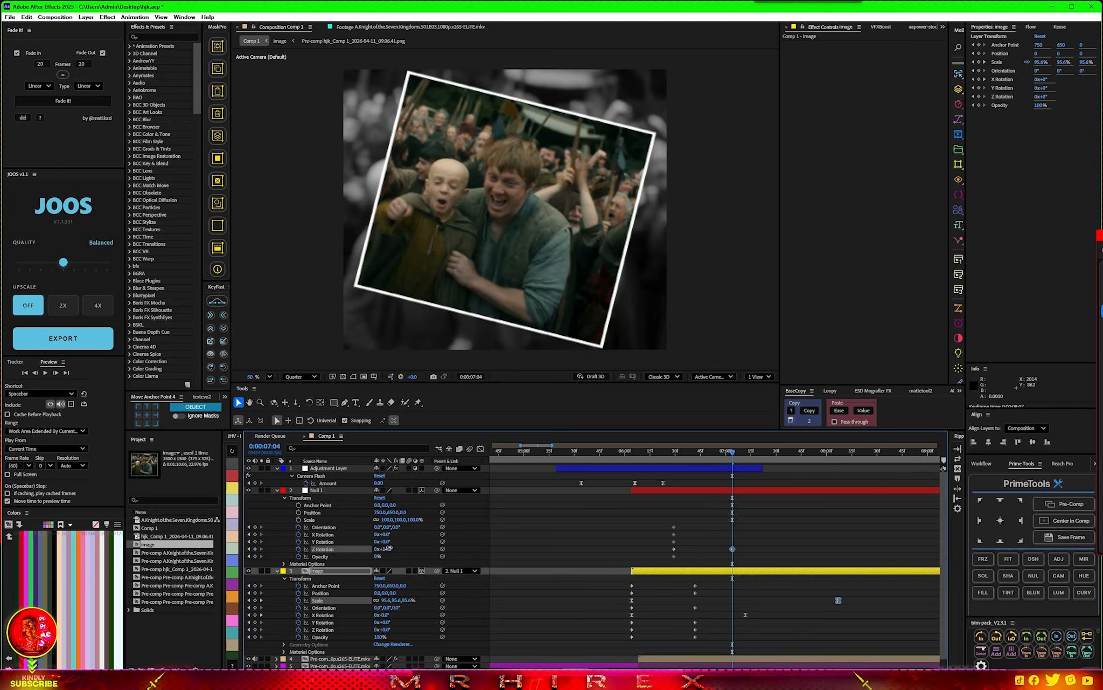
left_click(378, 555)
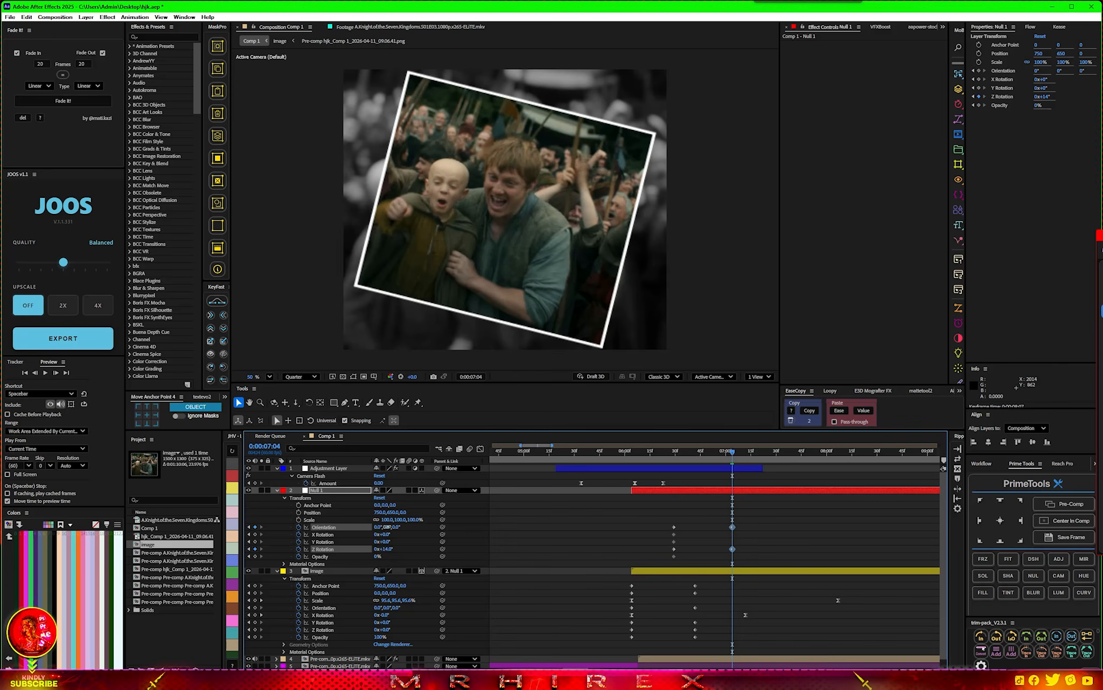
left_click_drag(386, 527, 396, 528)
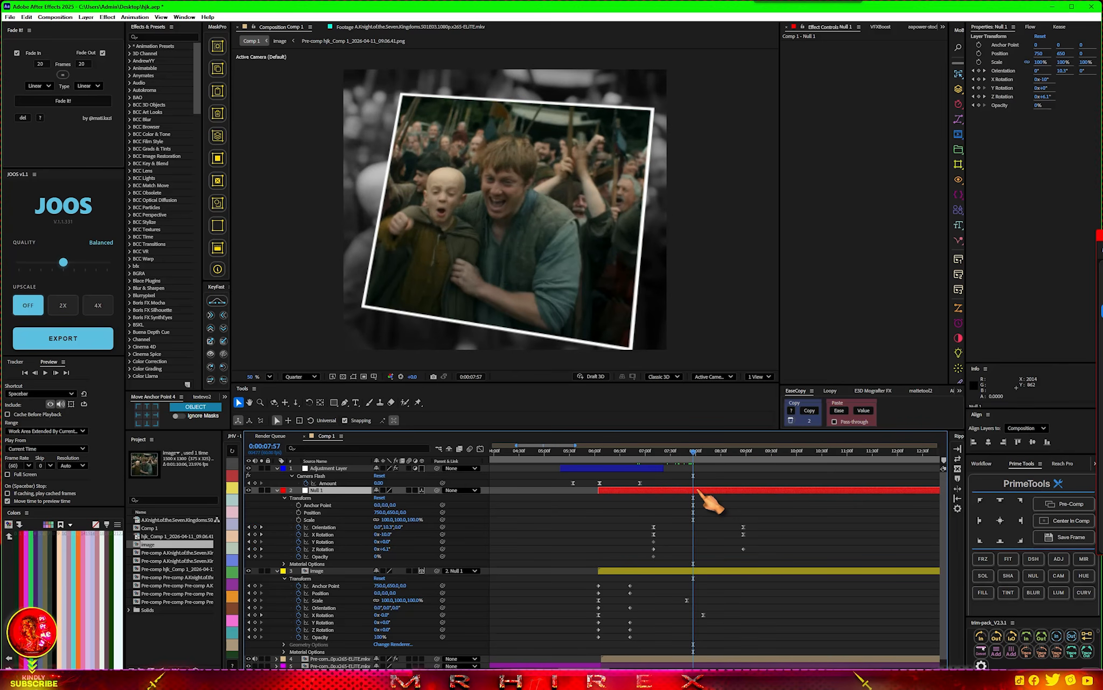
Step: Duplicate the null, delete the copy's end rotation keyframes, and parent the original null to the copy
key("ctrl+d")
key("u")
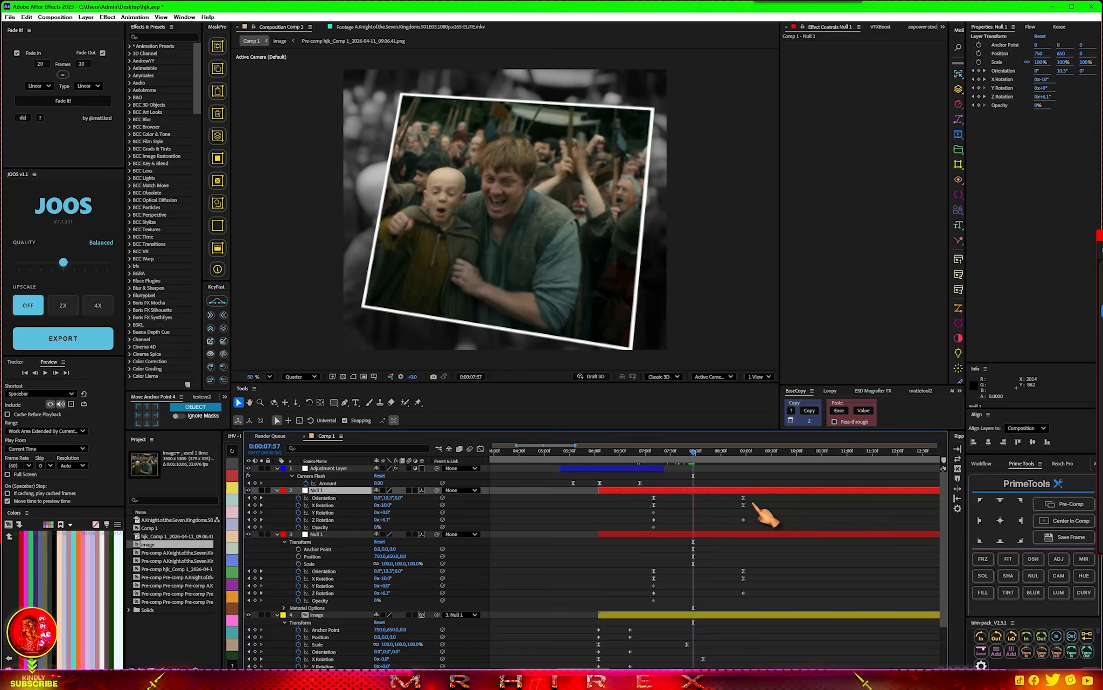
left_click_drag(769, 493, 700, 528)
key("Delete")
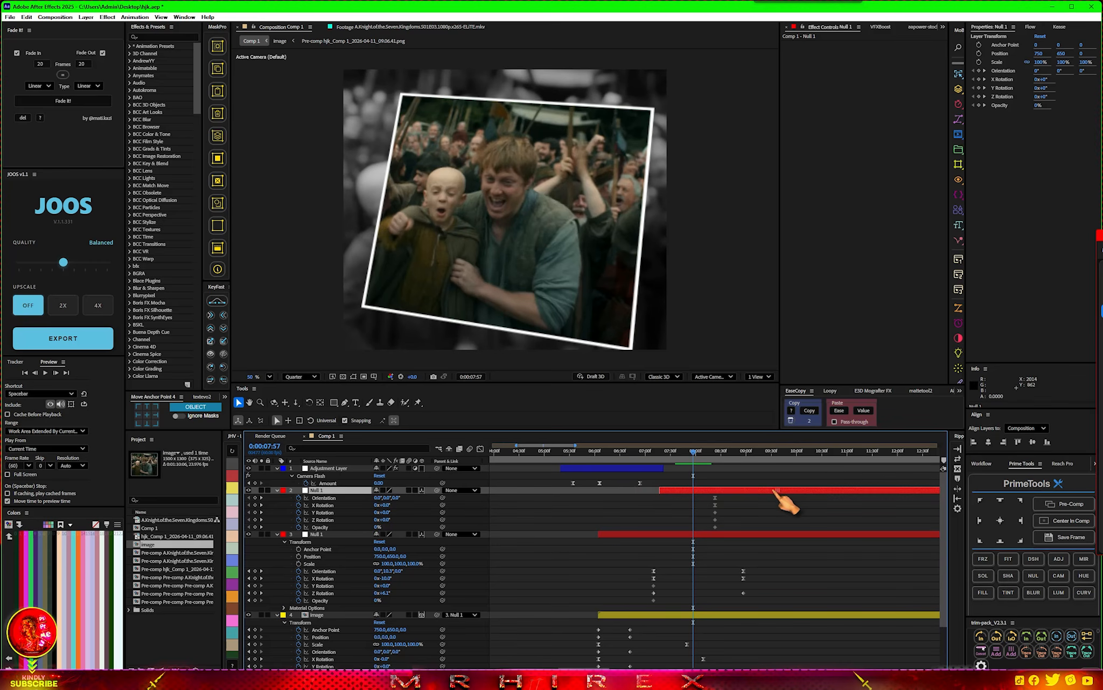
left_click_drag(437, 534, 345, 493)
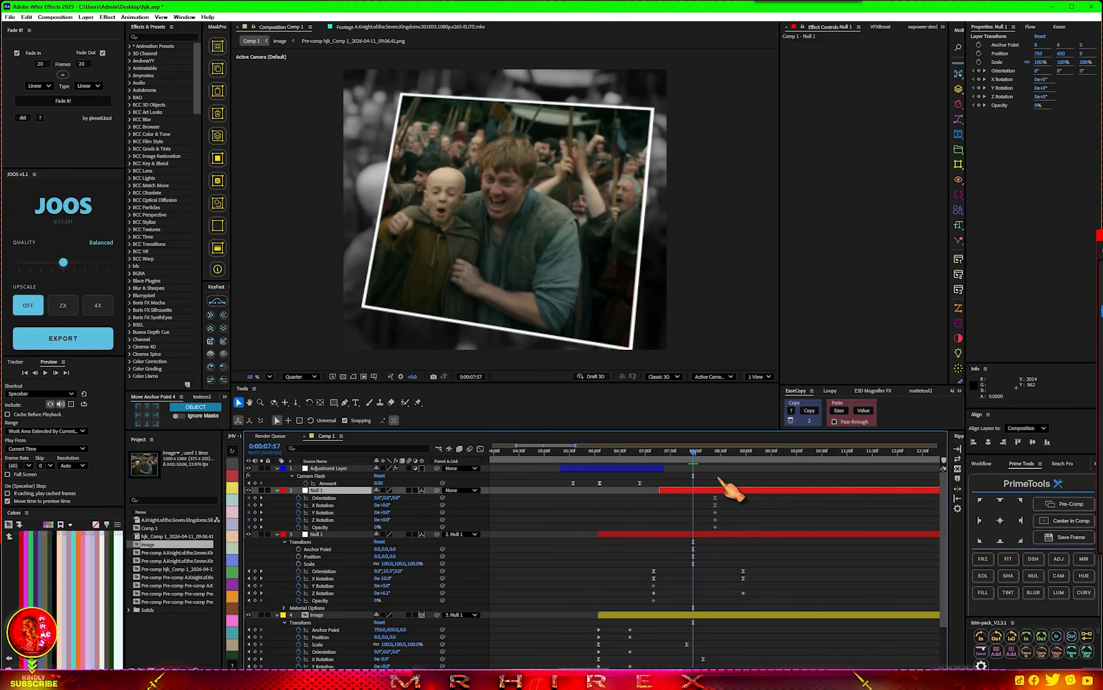
Step: Keyframe the duplicated null at 0:00:10:02 with X Rotation 10°, Y Rotation -49° and Z Rotation -26°
left_click_drag(694, 456, 799, 470)
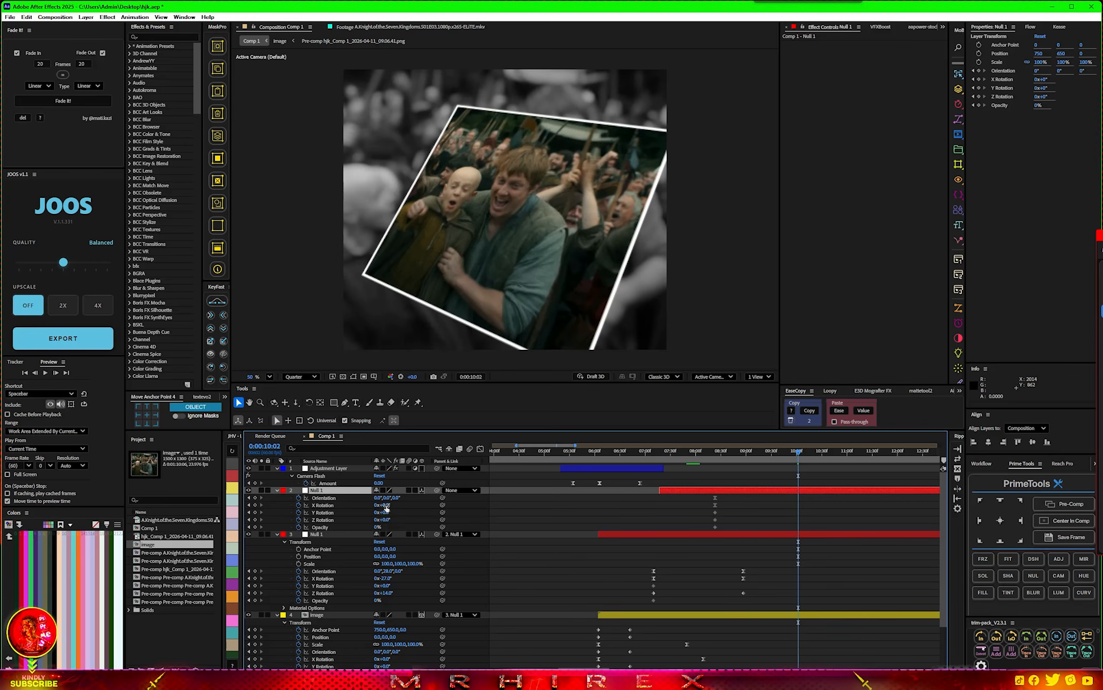
left_click_drag(392, 505, 373, 519)
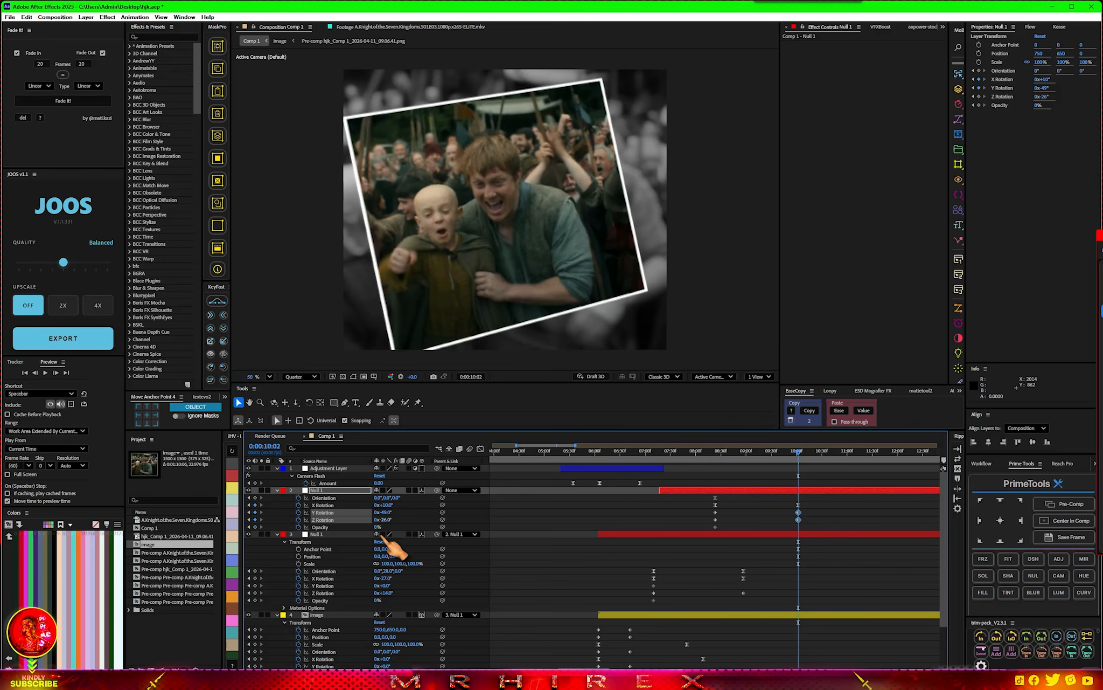
left_click(363, 520)
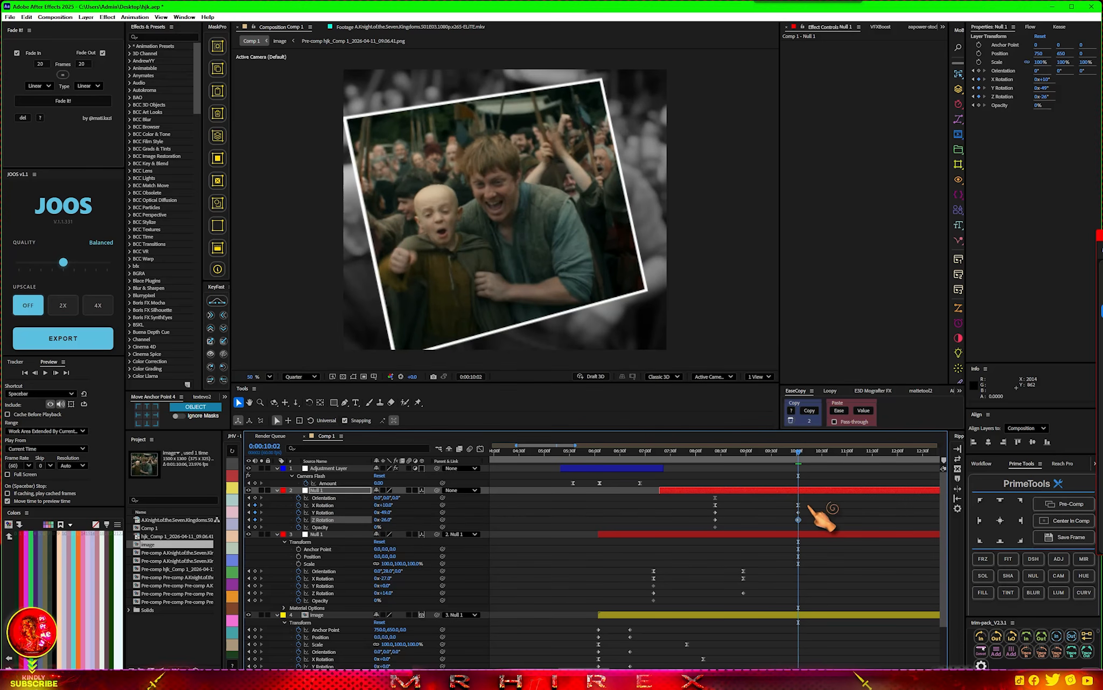
Step: Ease the duplicated null's X, Y and Z Rotation speed curves so they start and end slowly and peak in the middle
left_click_drag(808, 503, 700, 525)
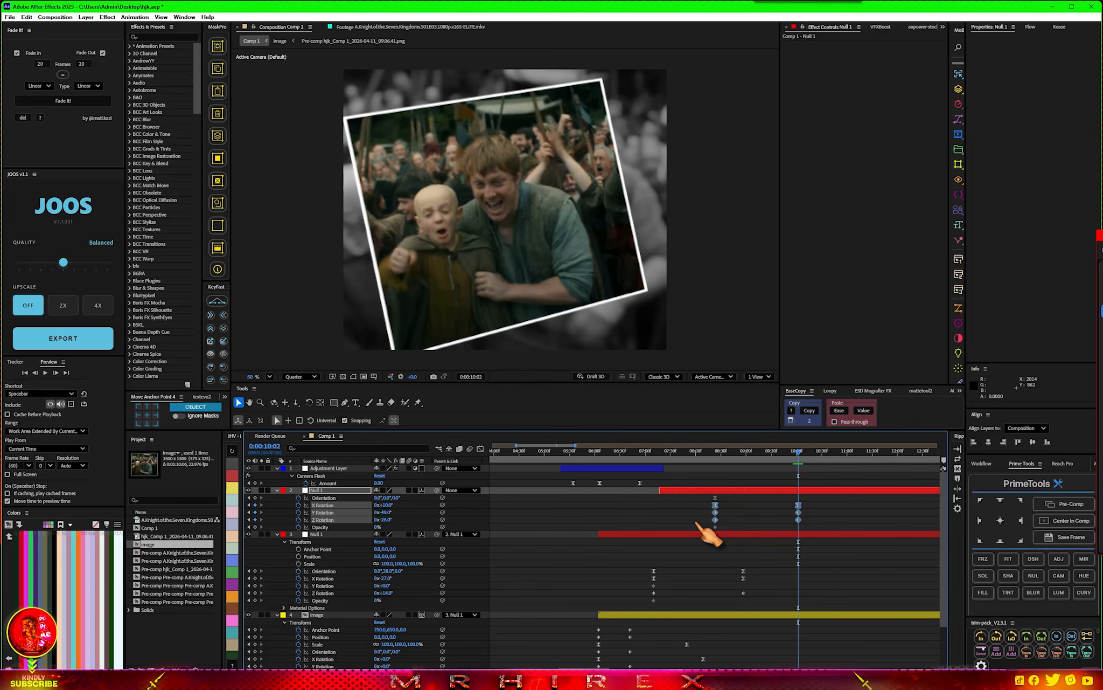
left_click(481, 450)
scroll(773, 566, "up", 3)
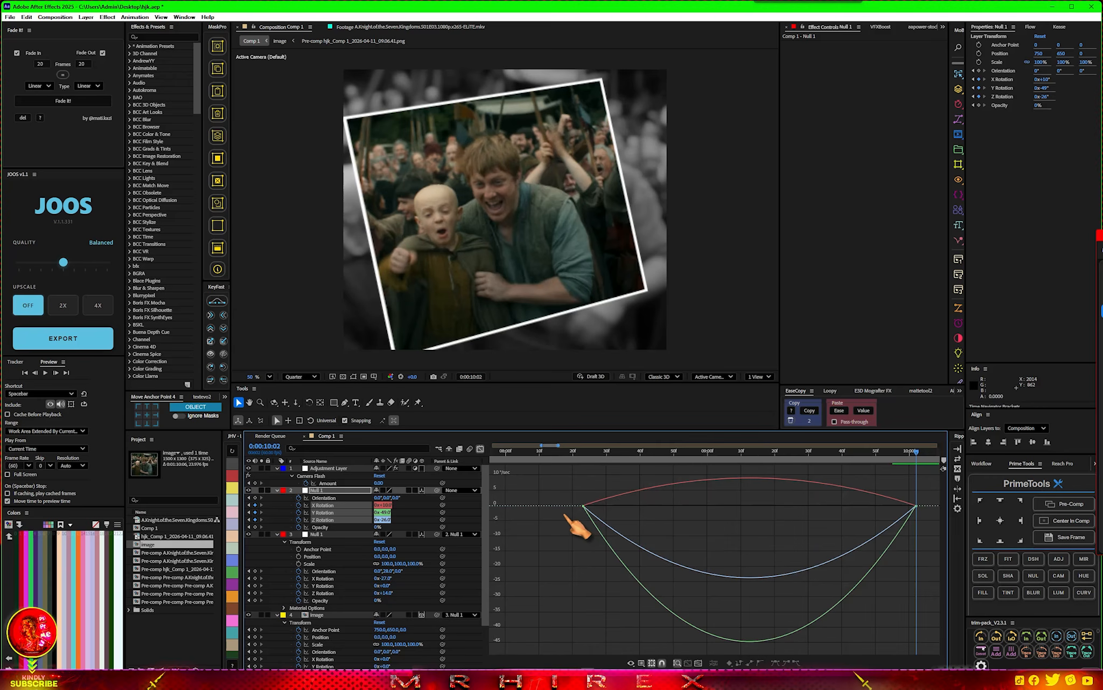
left_click_drag(564, 514, 677, 506)
left_click(917, 504)
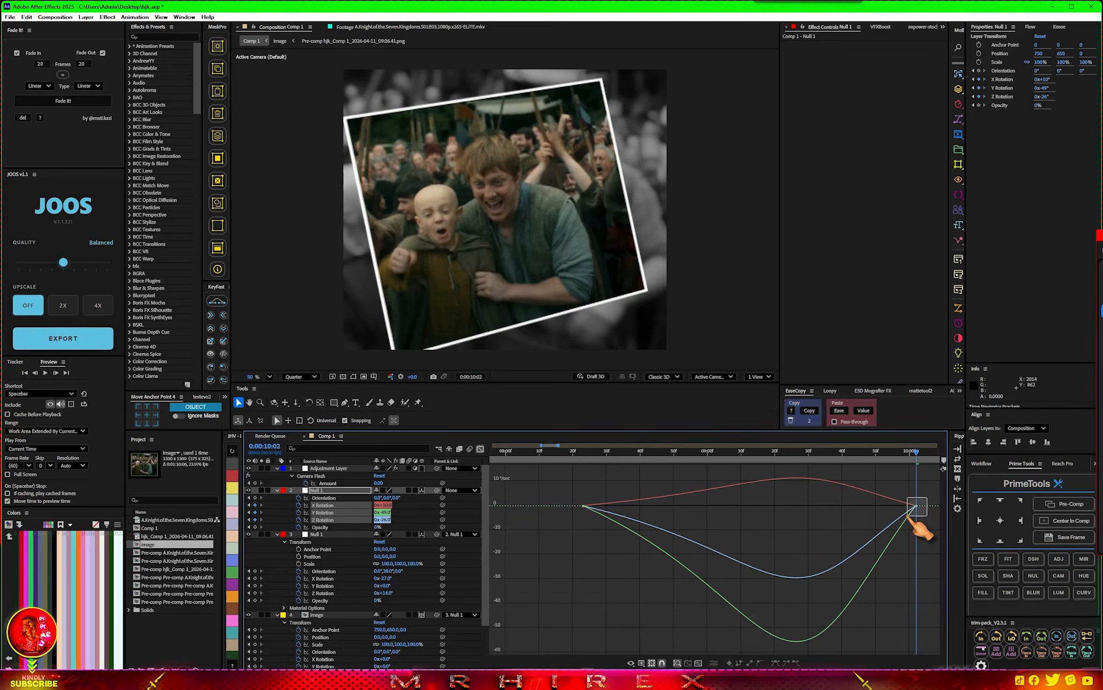
left_click_drag(853, 508, 800, 508)
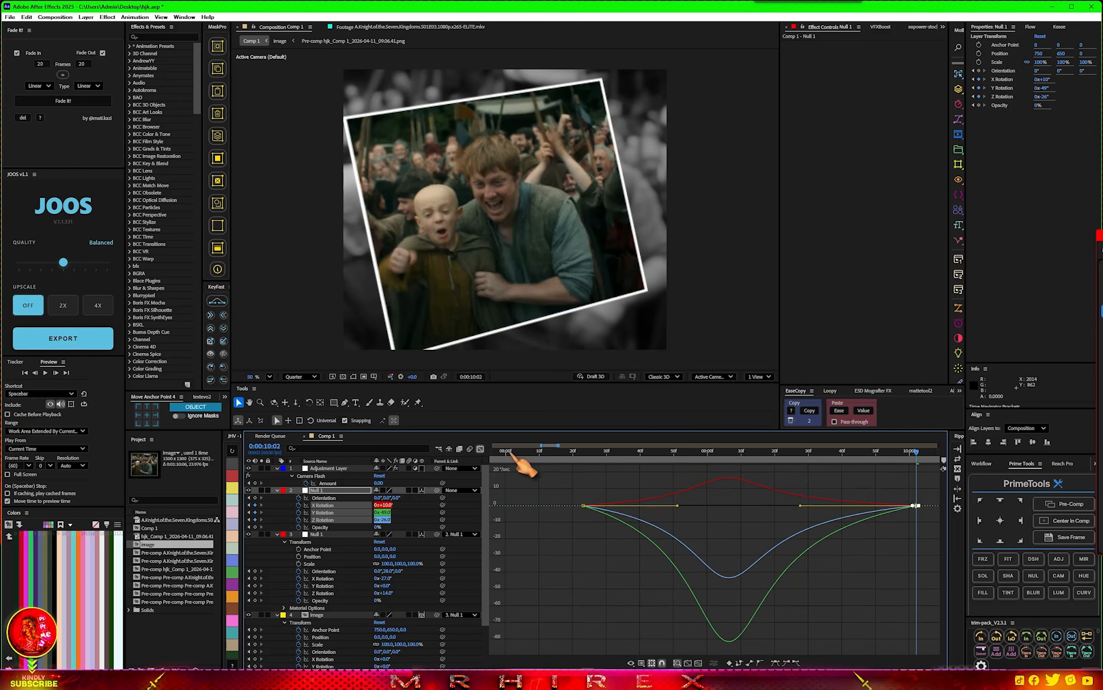
left_click(480, 448)
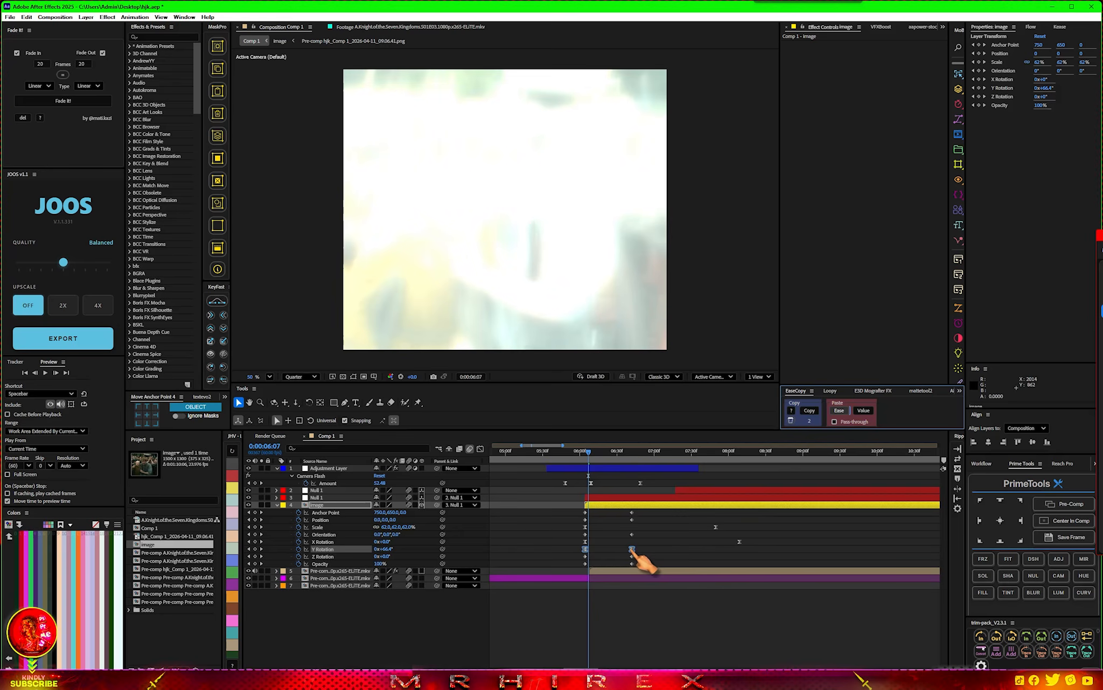
Step: Move the image's end Y Rotation keyframe to about 0:00:07:40 and preview the animation
left_click_drag(630, 548, 703, 549)
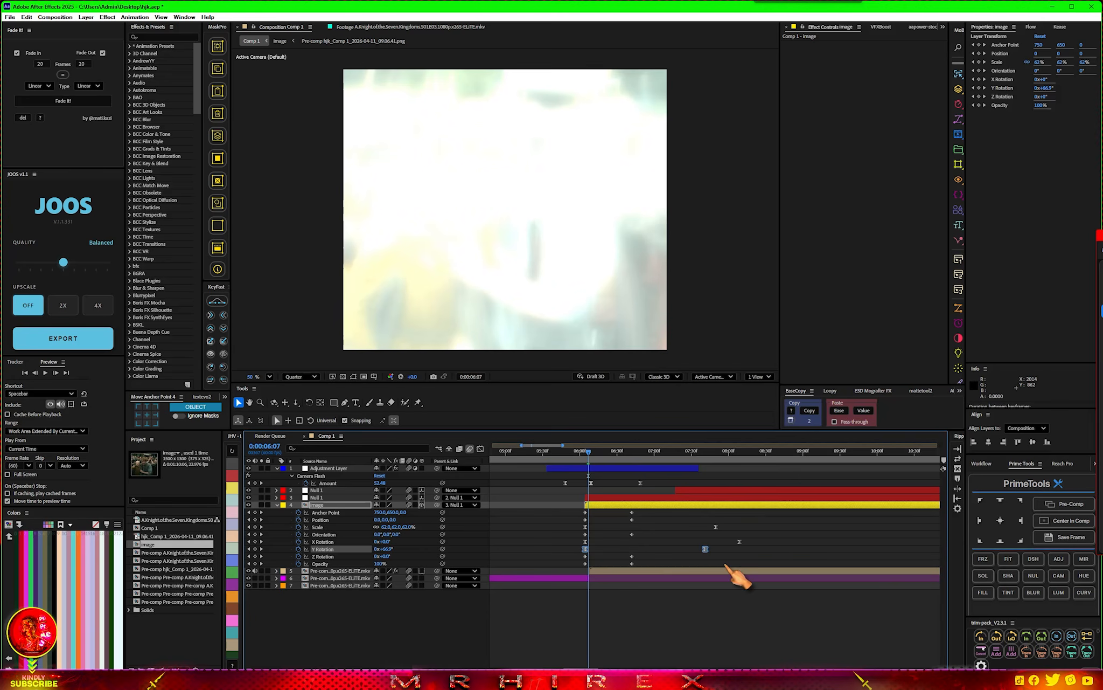
key("space")
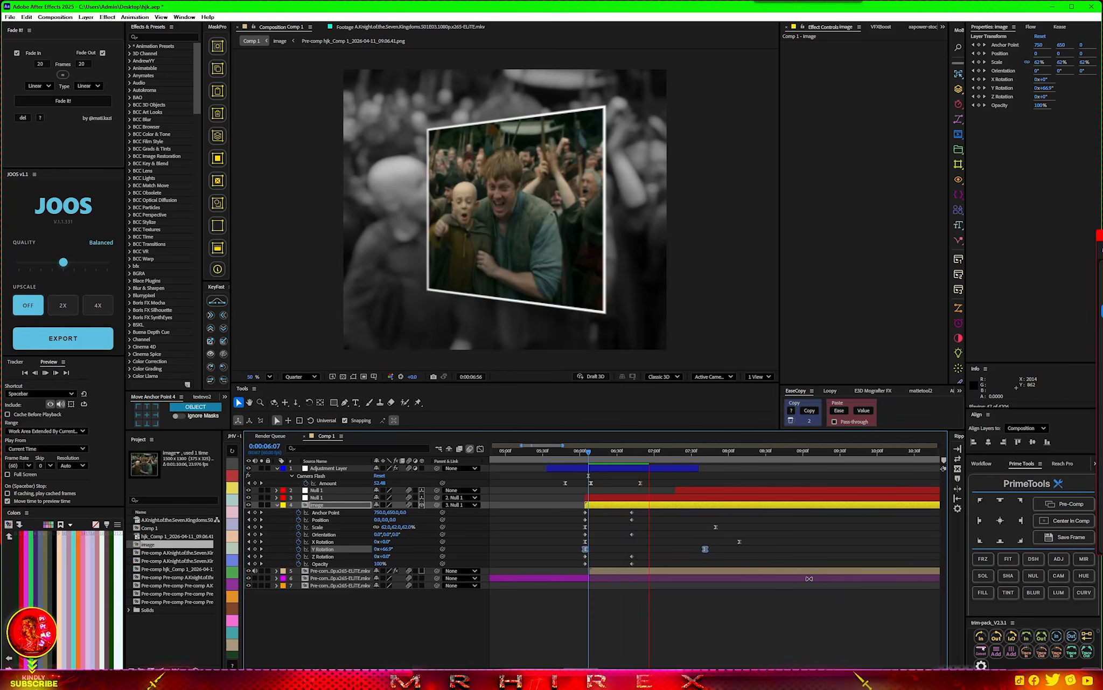
left_click(570, 451)
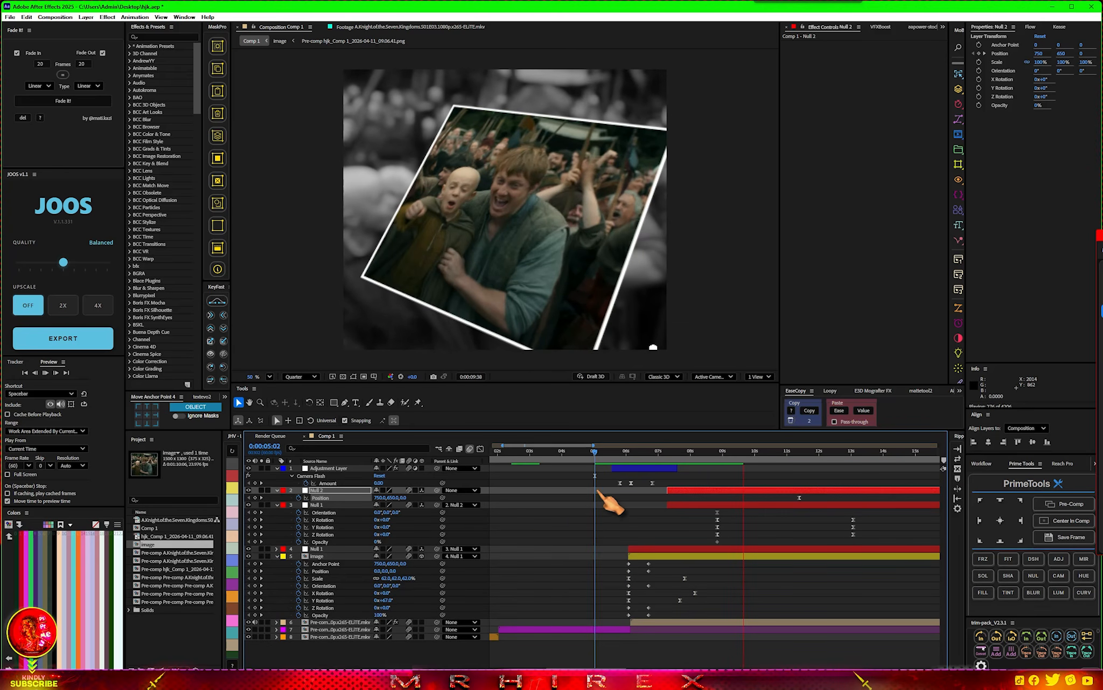
left_click_drag(599, 453, 600, 451)
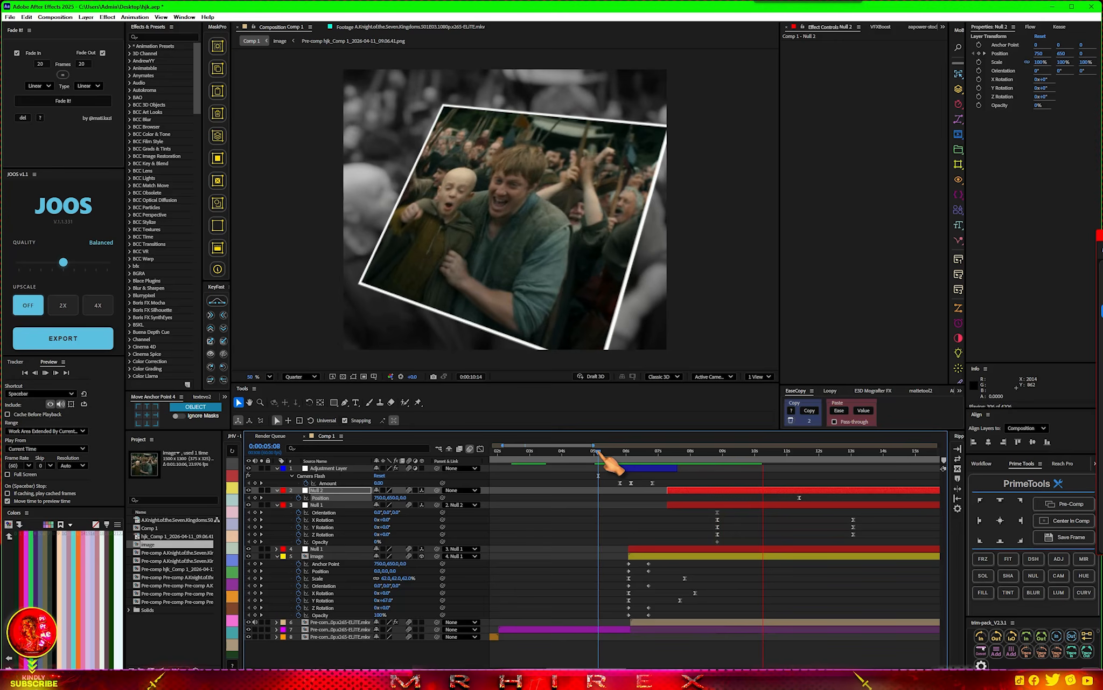
Step: Collapse the layers' properties, pre-compose the image layer together with its three nulls, and enable motion blur on the pre-comp
key("ctrl+a")
key("u")
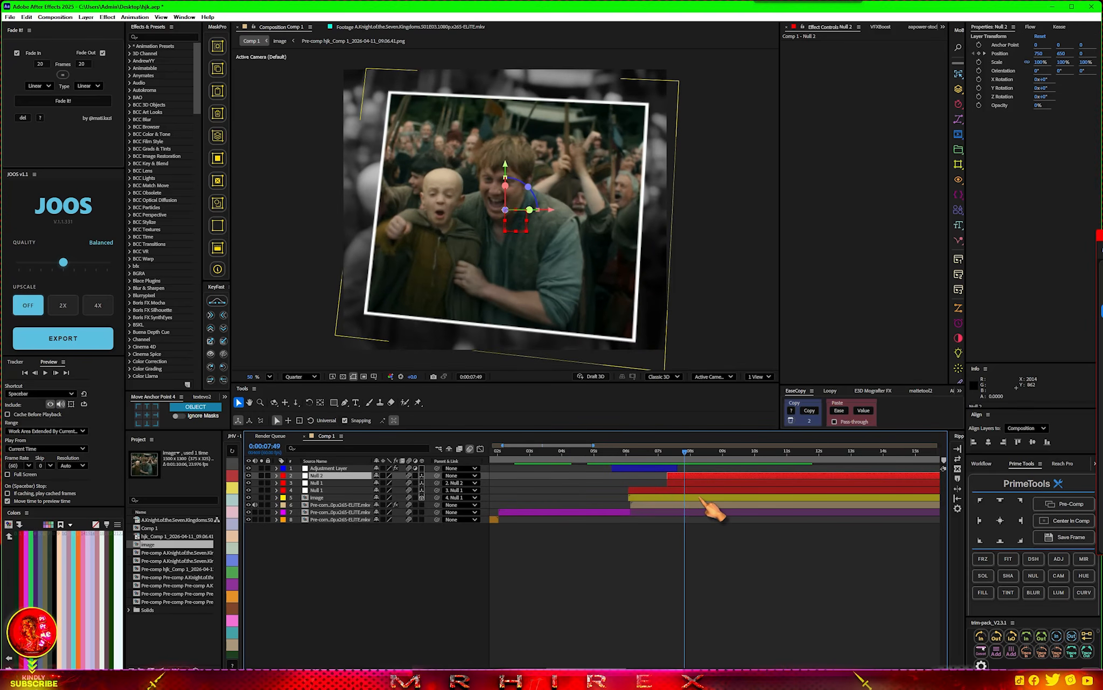
left_click(700, 498, "shift")
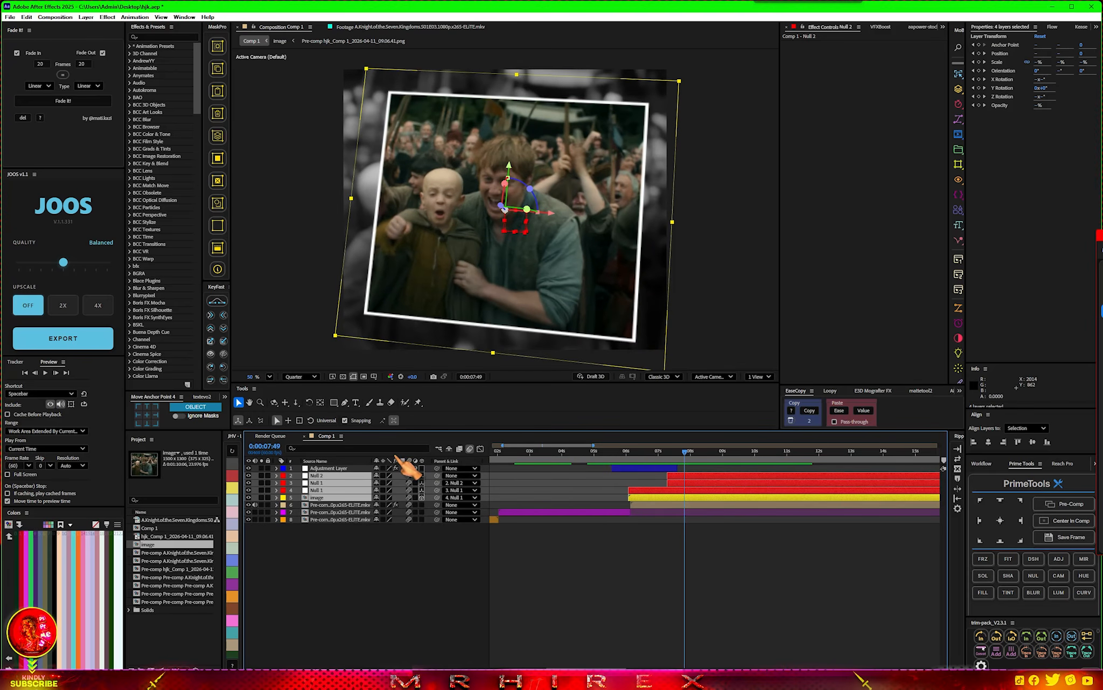
left_click(1061, 504)
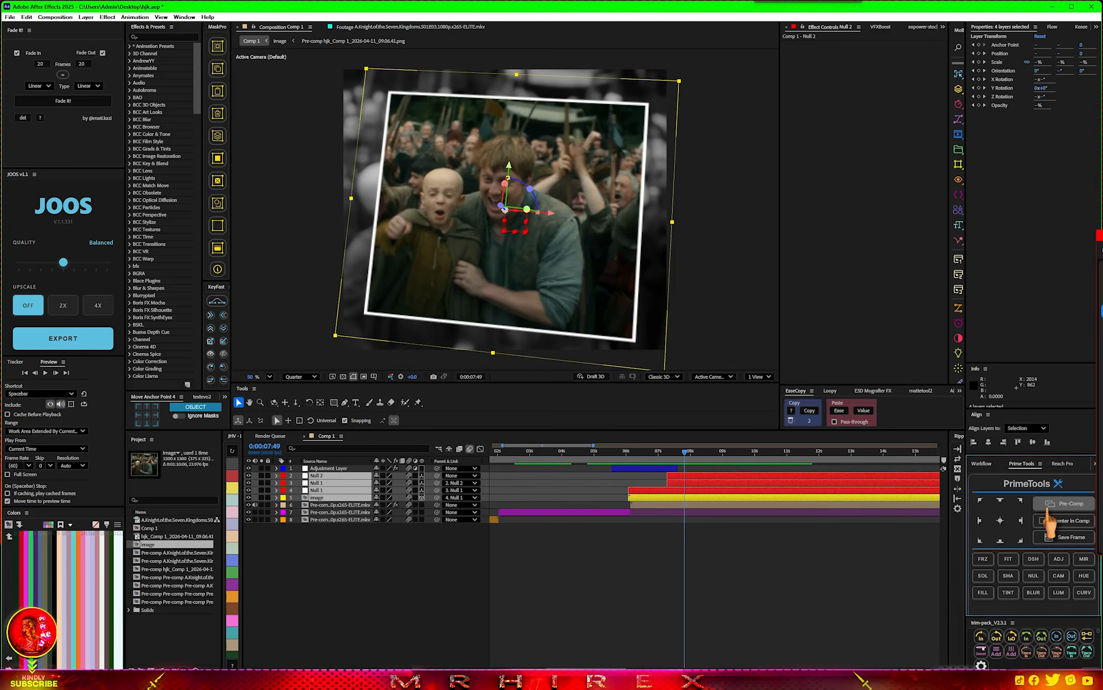
left_click(408, 475)
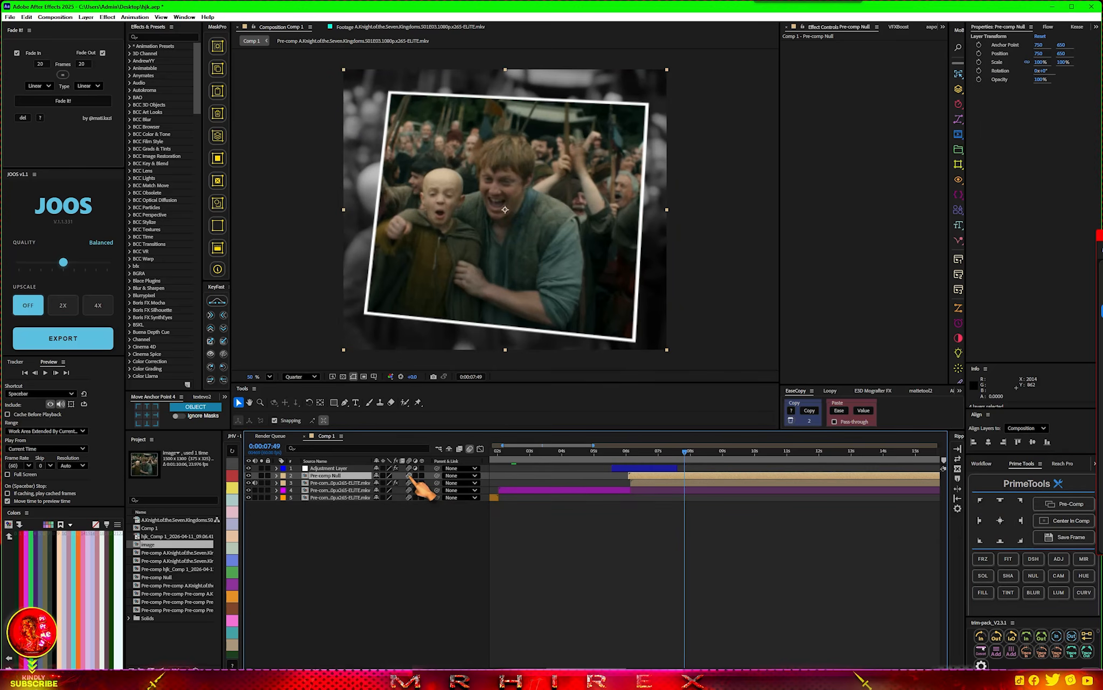
Step: Go to 0:00:06:53 and apply the LightSweepPro effect to the null pre-comp
left_click(656, 451)
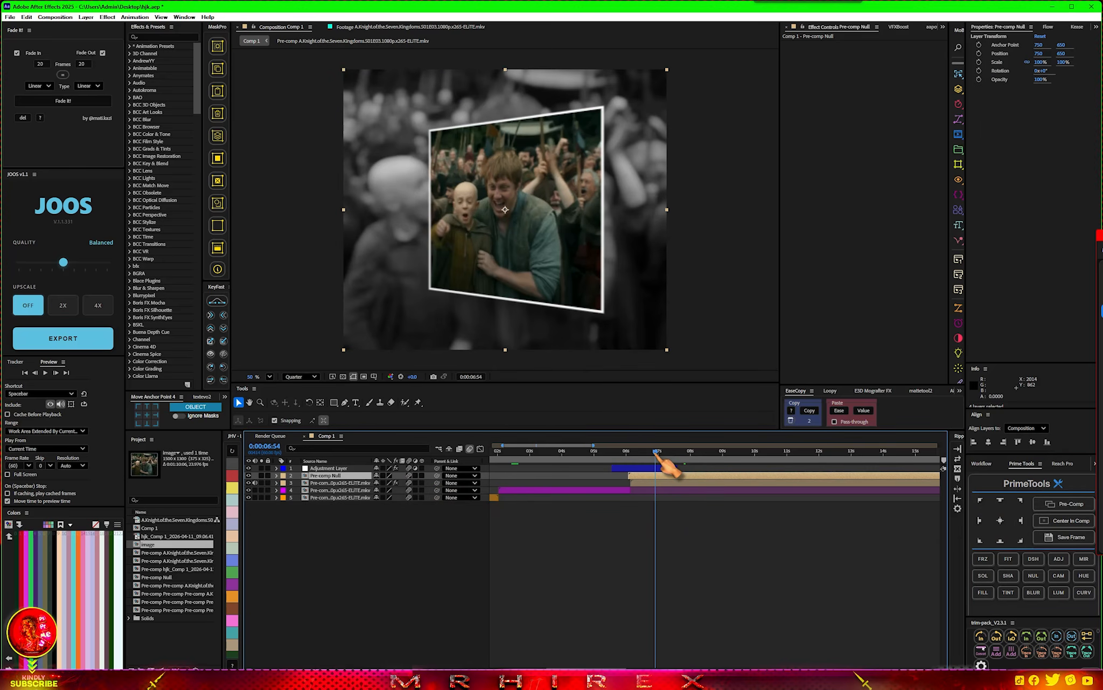
left_click_drag(656, 453, 655, 453)
key("ctrl+space")
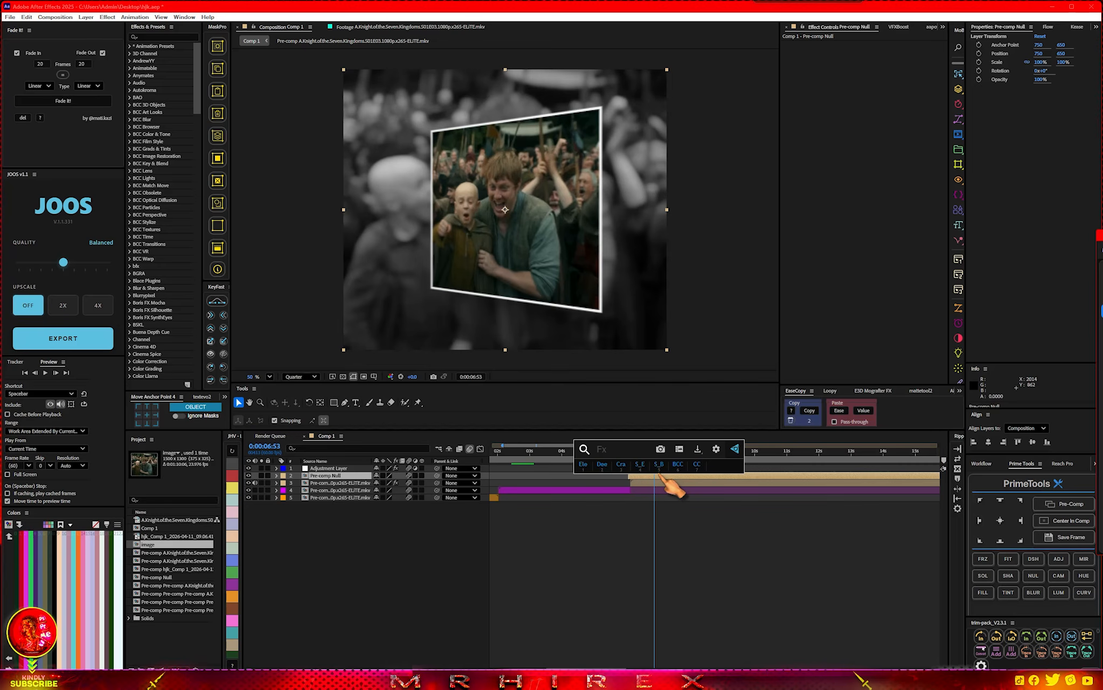
type("sw")
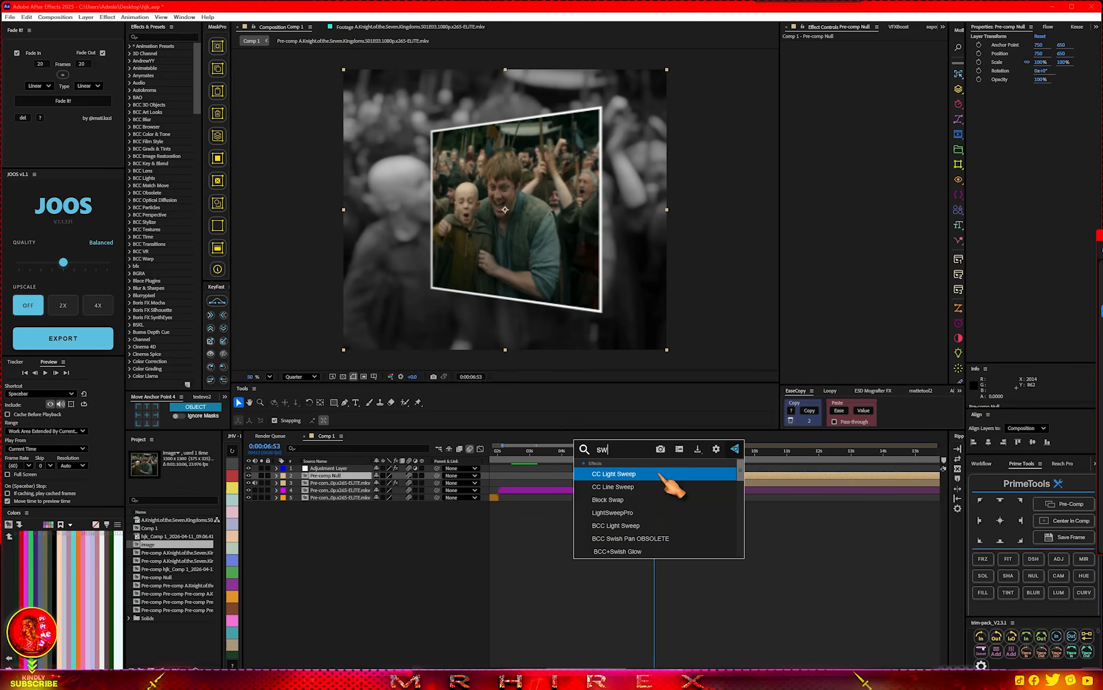
type("ee")
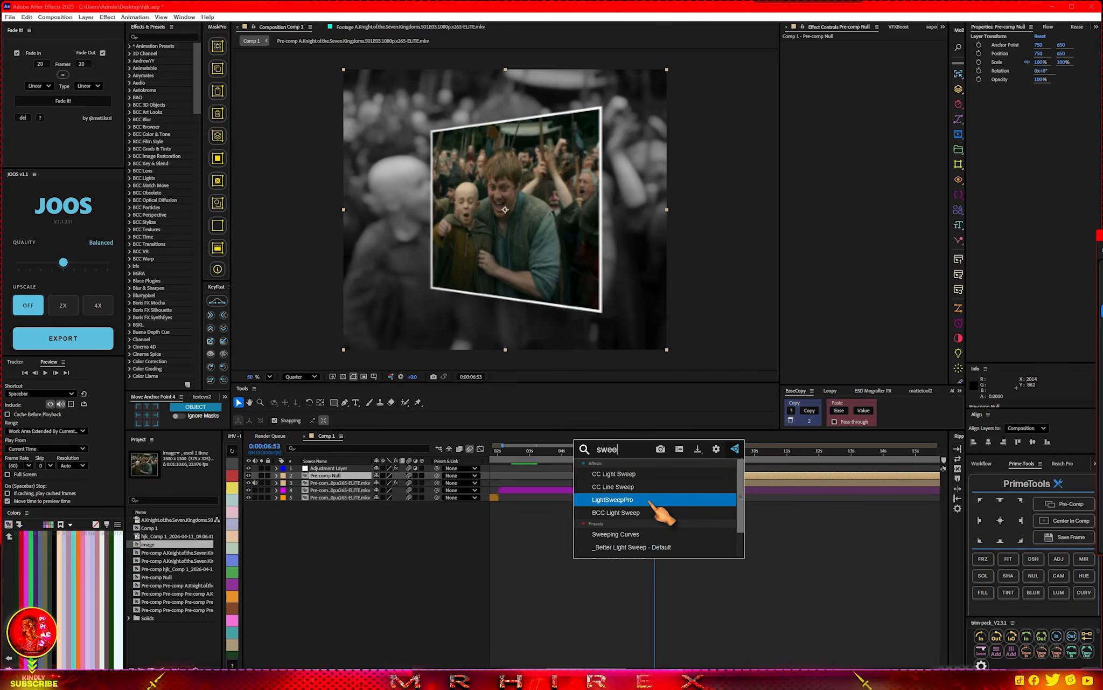
left_click(659, 499)
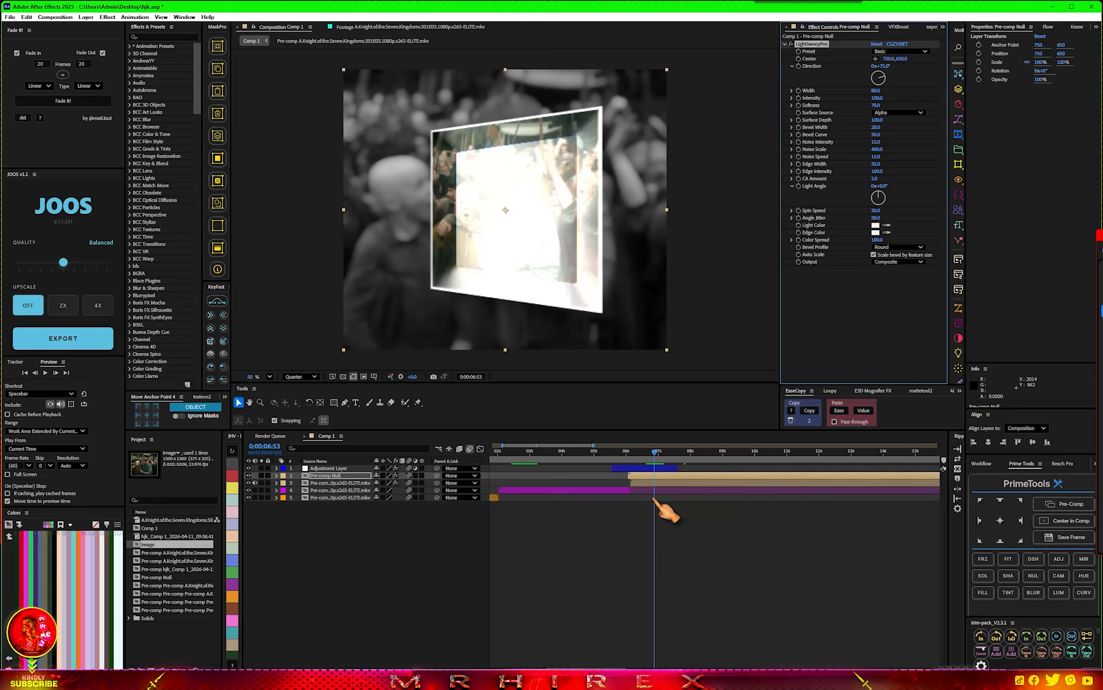
Step: Set the LightSweepPro effect's preset to Metal
left_click(893, 50)
left_click(897, 80)
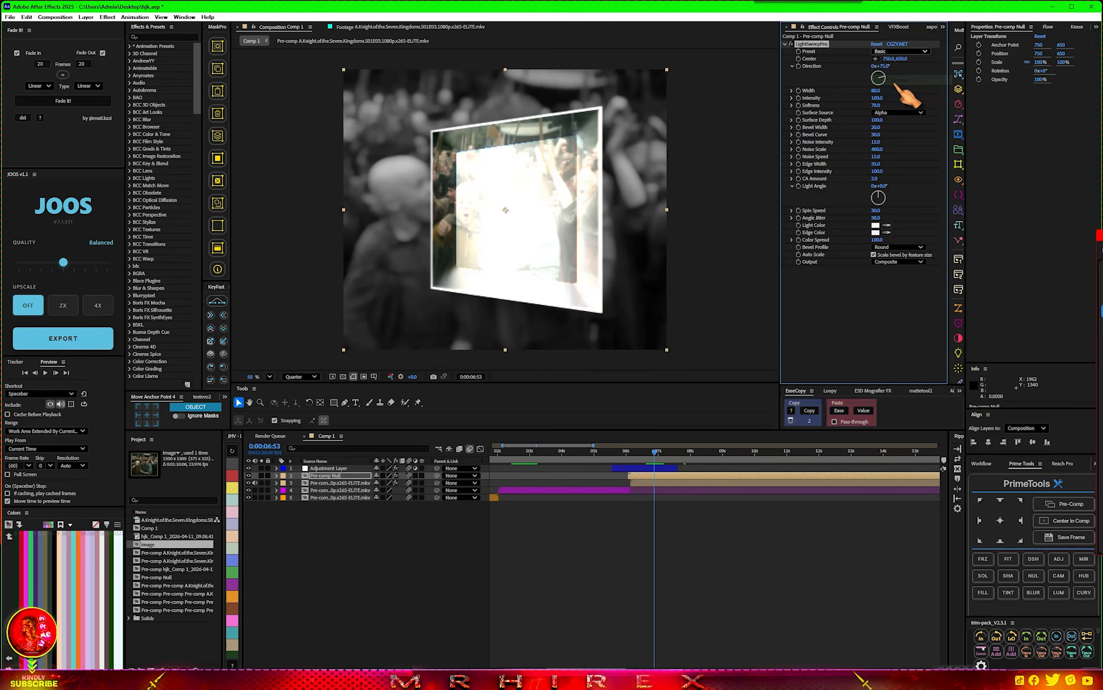
left_click(901, 51)
left_click(897, 89)
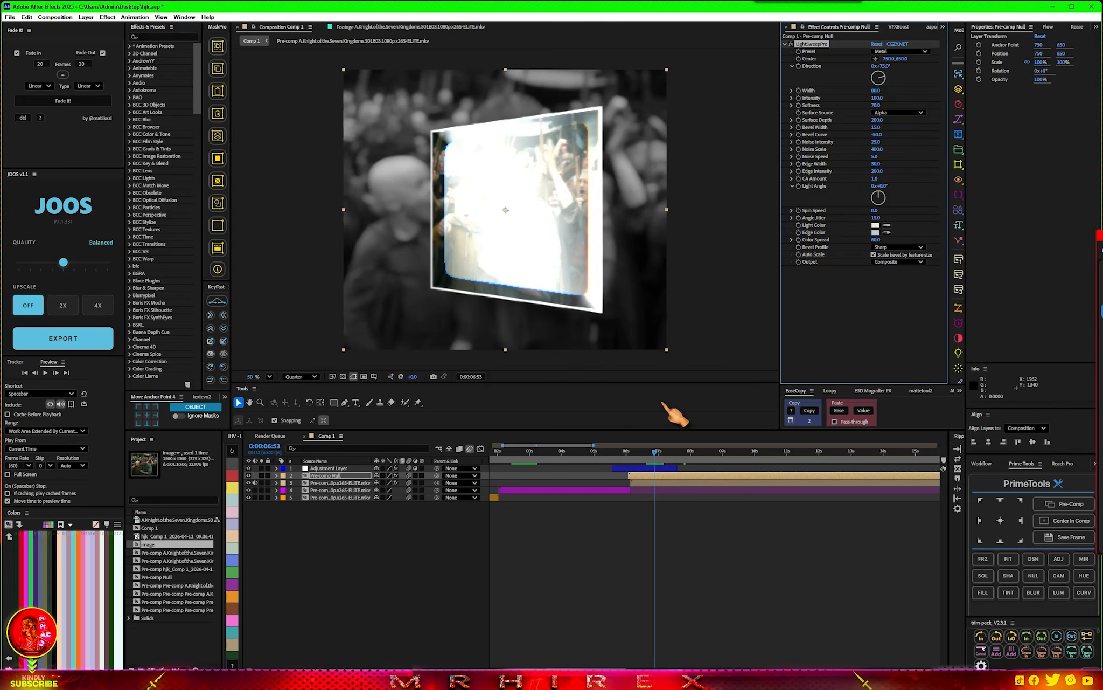
Step: Go to 0:00:09:09 and change the null pre-comp's LightSweepPro preset to Studio (Photo)
left_click_drag(659, 459, 732, 461)
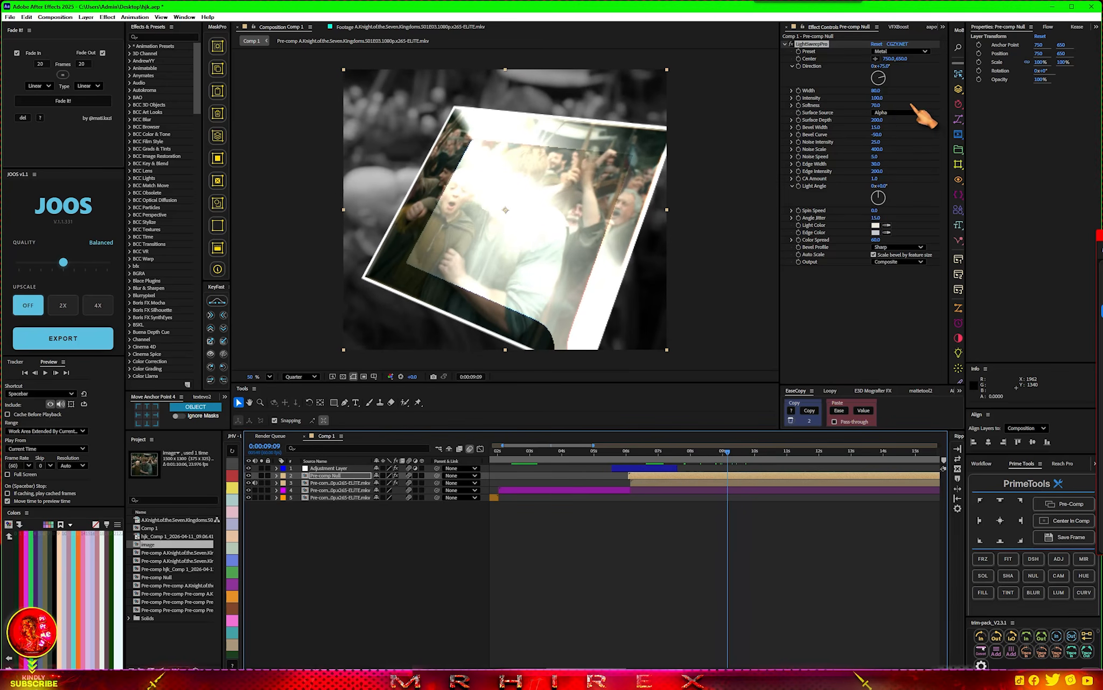
left_click_drag(875, 99, 826, 98)
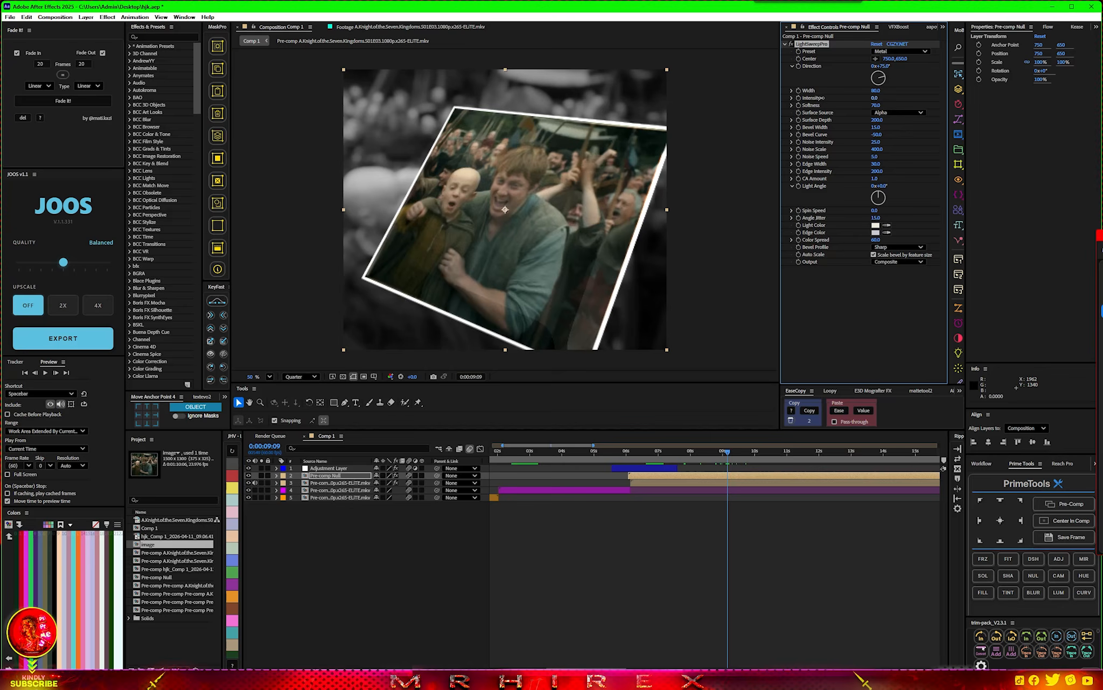
left_click(910, 53)
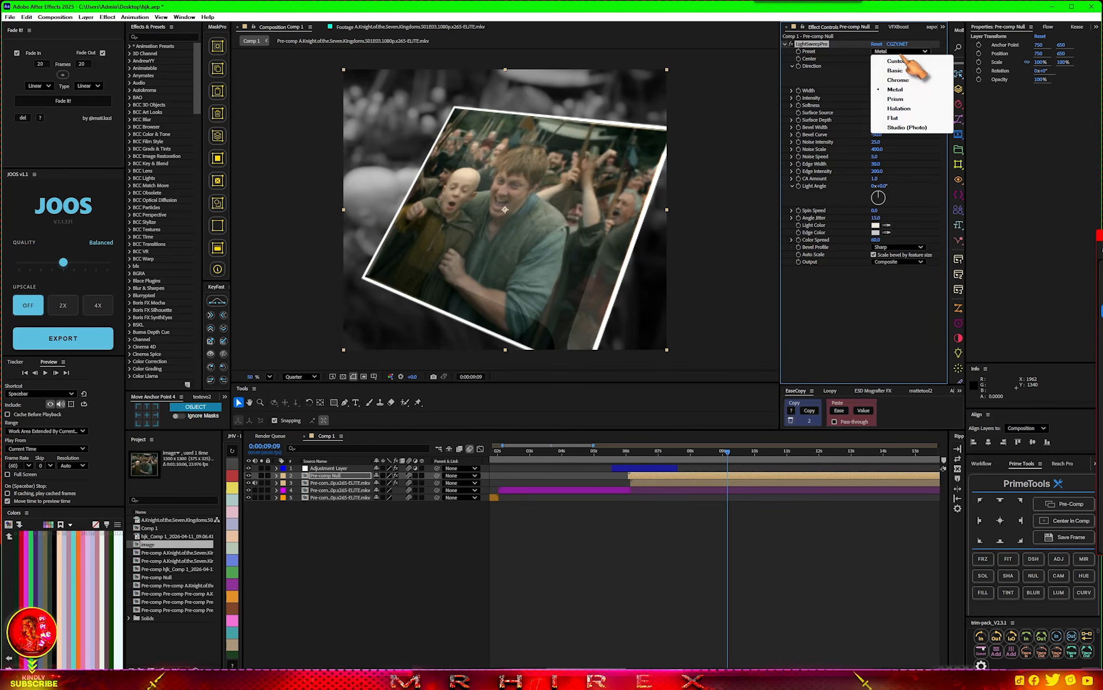
left_click(915, 114)
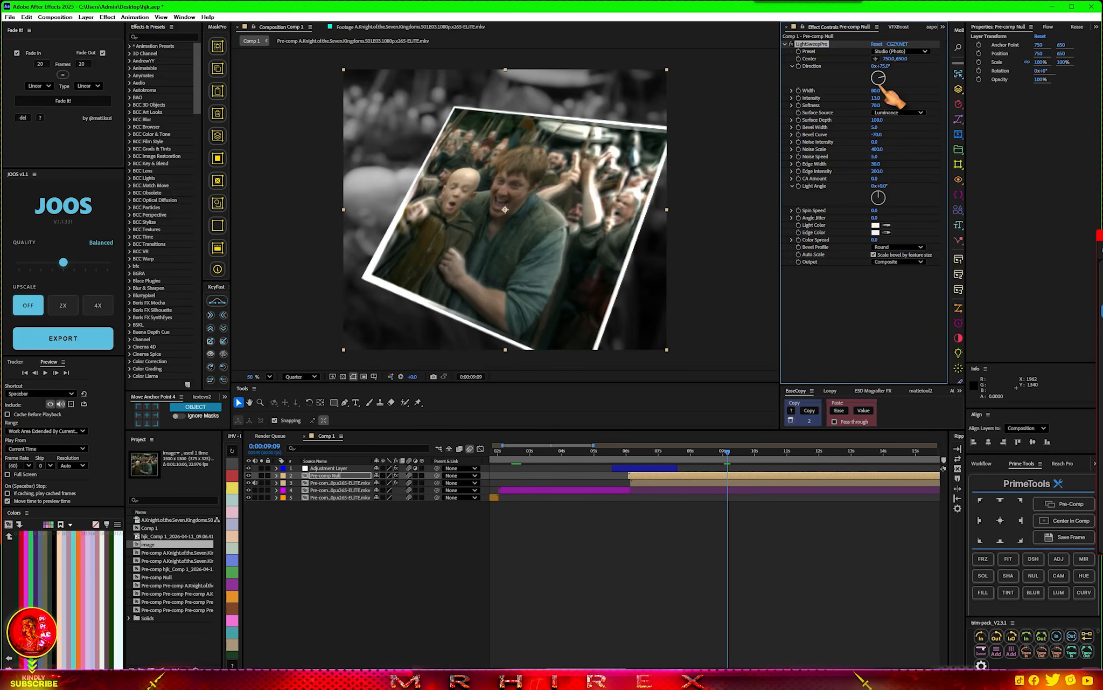
Step: Turn the light sweep's direction to about 259°, place its center off-frame at about -280, 1006, and narrow its width
left_click_drag(882, 83, 876, 91)
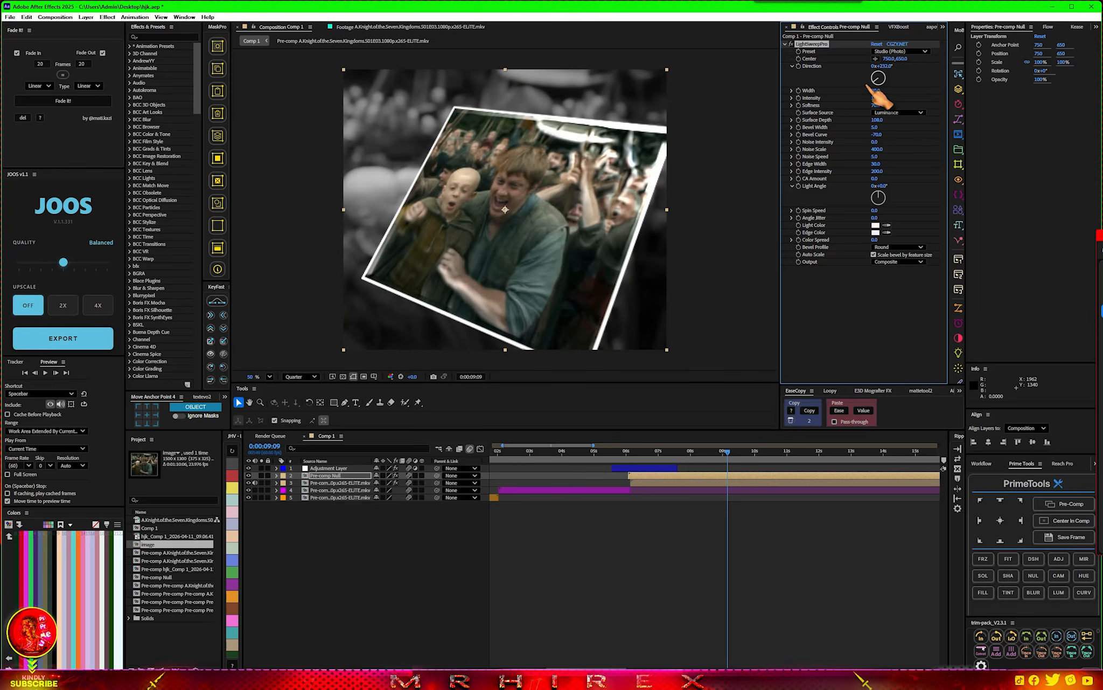
left_click(875, 58)
left_click(515, 237)
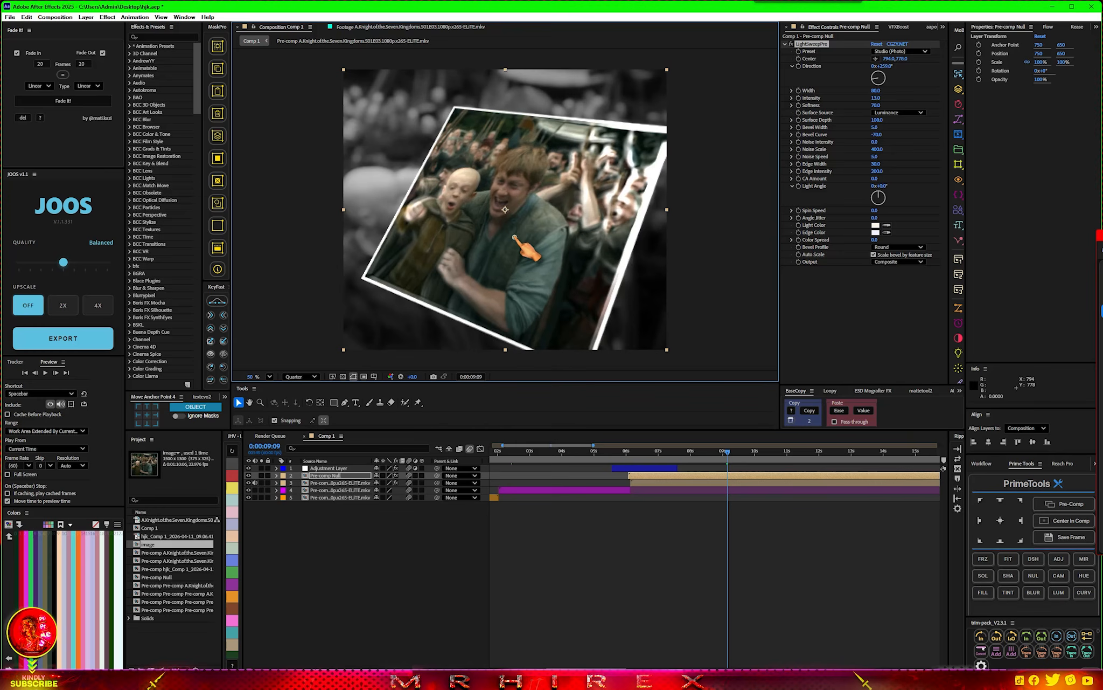
left_click_drag(514, 237, 283, 287)
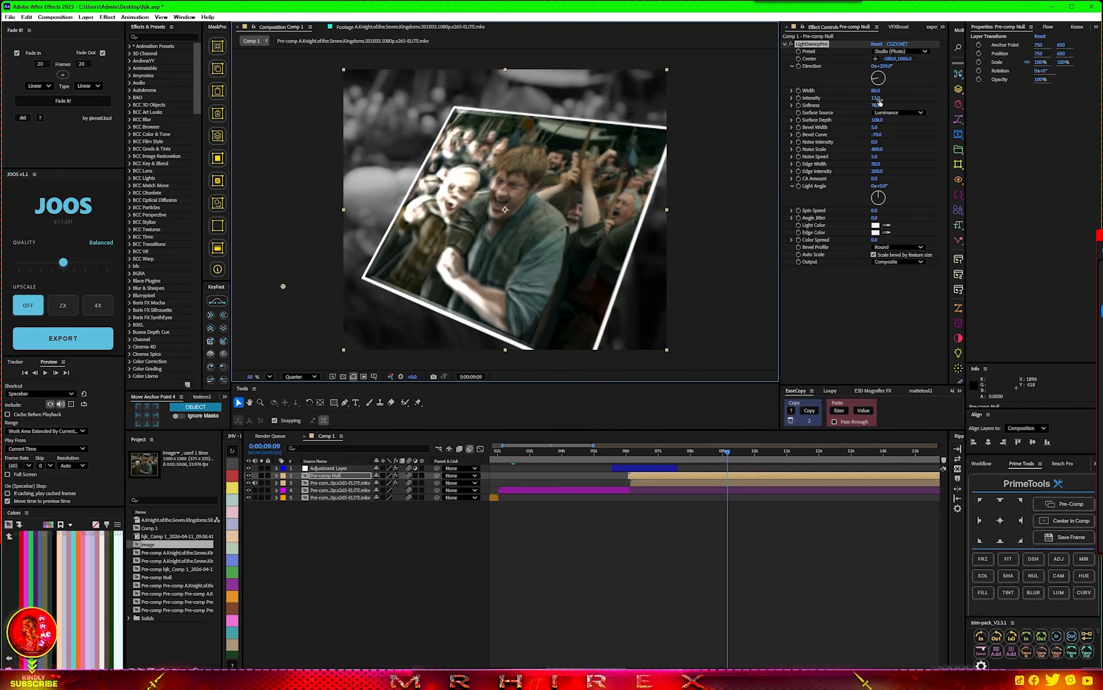
left_click_drag(873, 90, 859, 91)
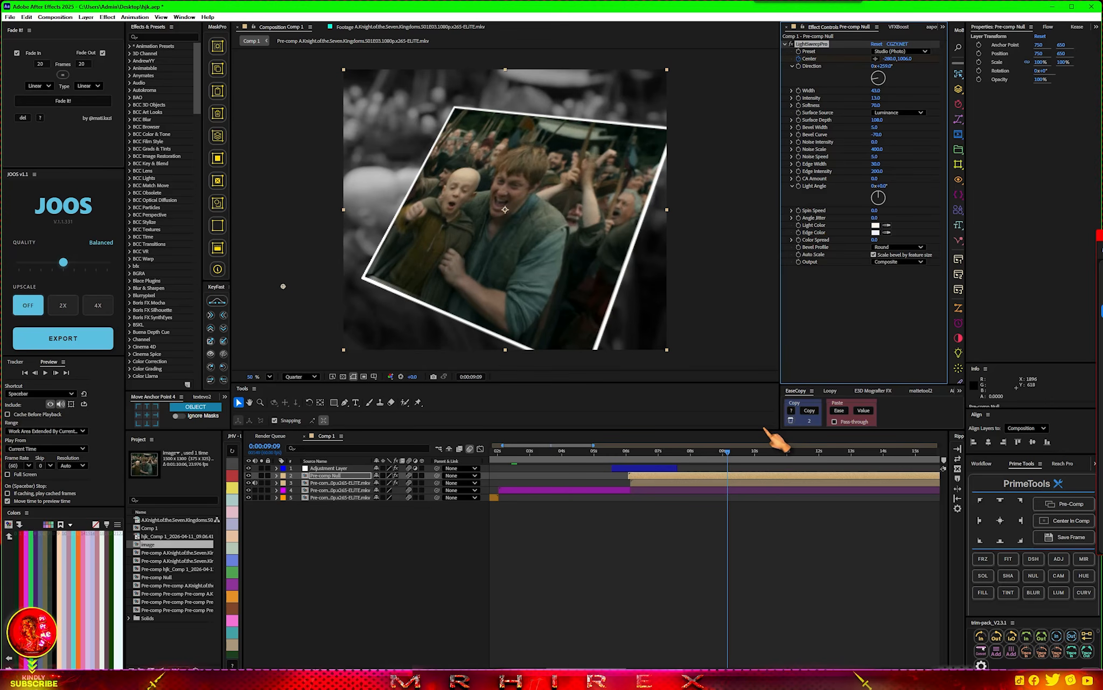
Step: Reveal the LightSweepPro Center keyframe and move it to about 0:00:06:38
key("u")
left_click(697, 453)
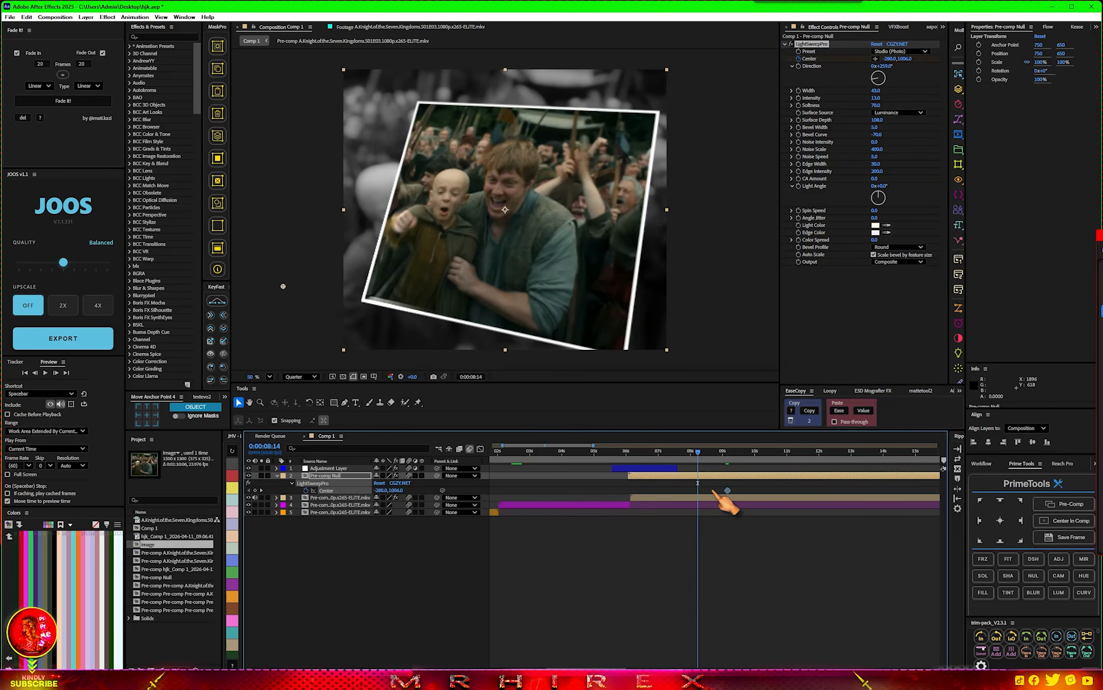
left_click_drag(728, 490, 645, 490)
left_click(647, 452)
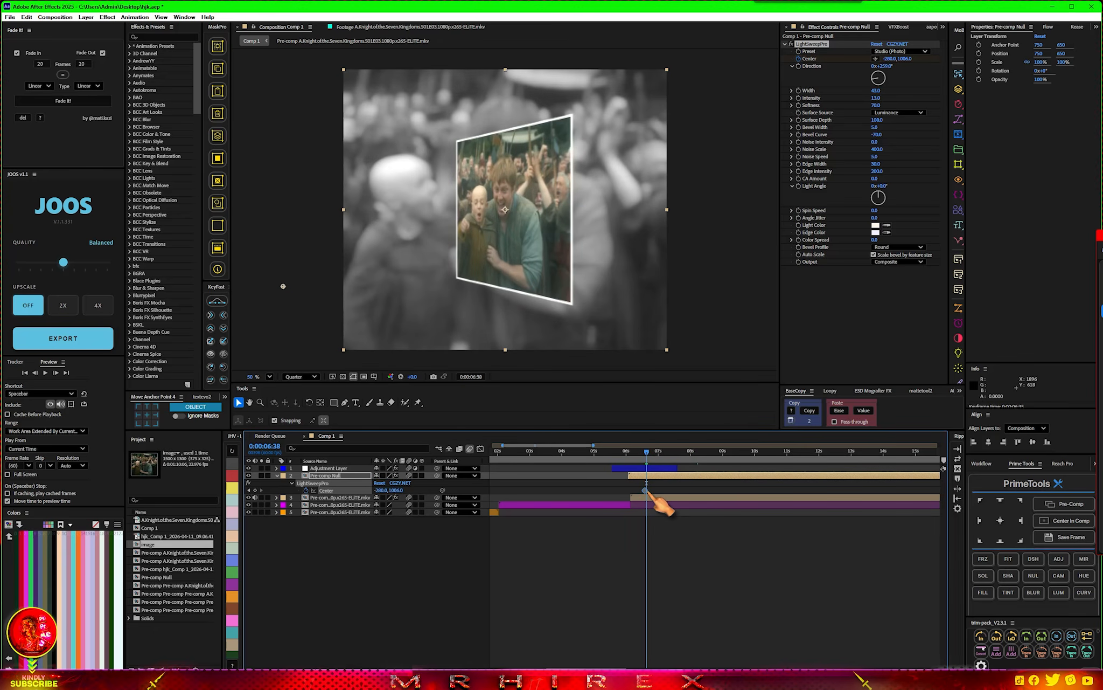
Step: At 0:00:07:55, move the sweep's center across the image to about 1970, -82 and preview the sweep
left_click_drag(648, 451, 688, 451)
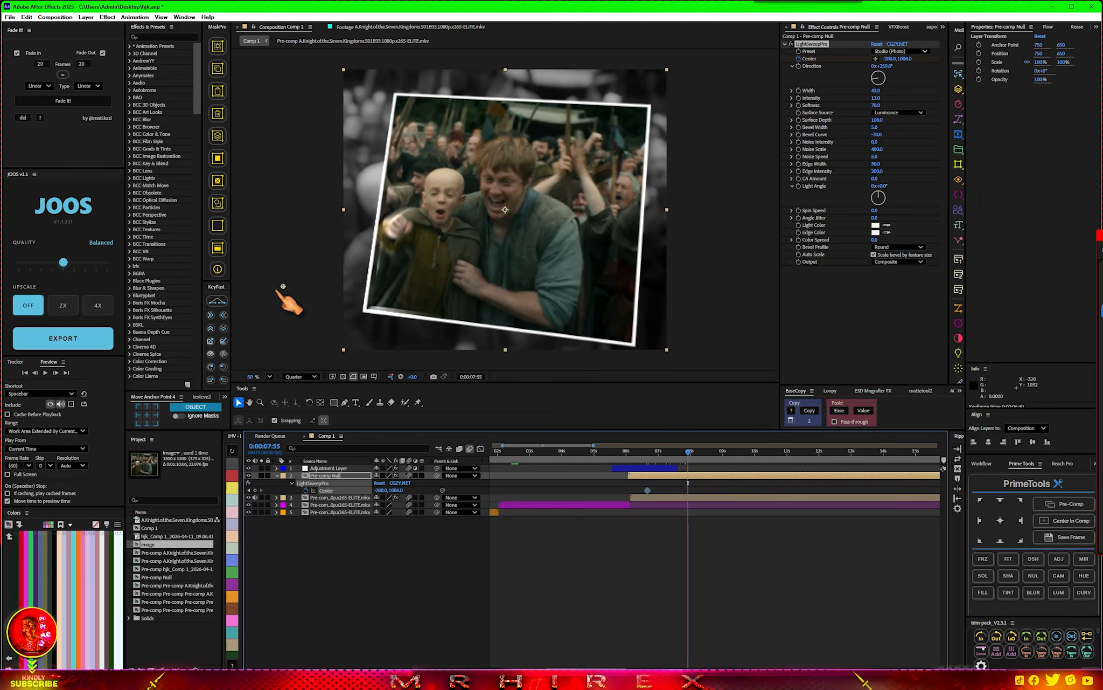
left_click_drag(283, 286, 769, 52)
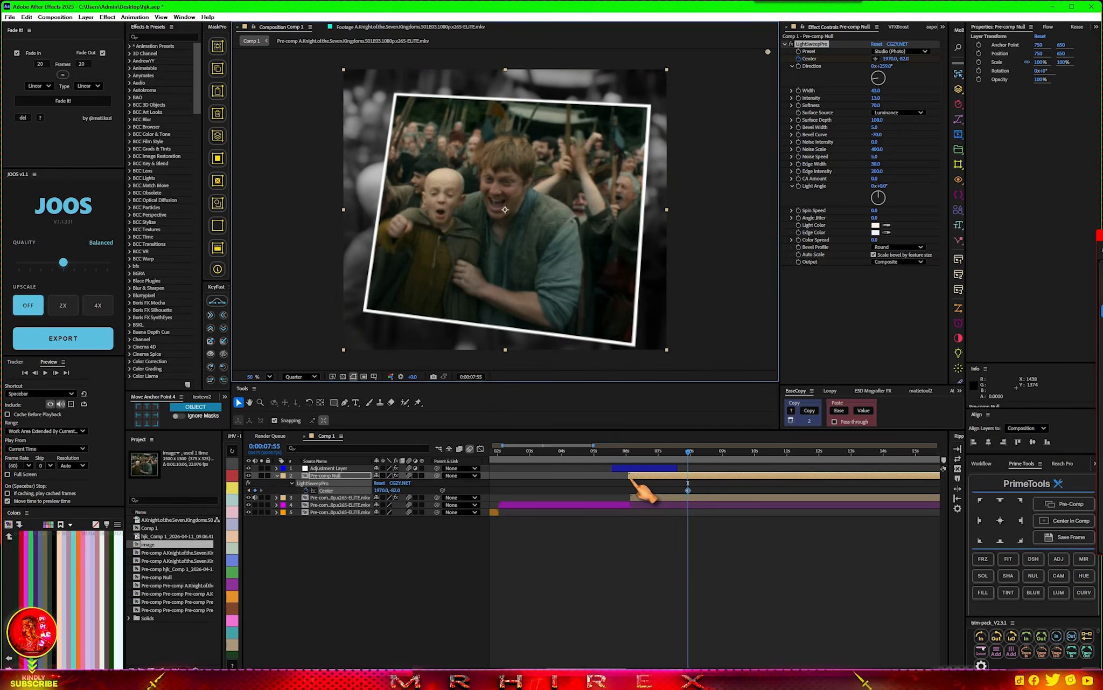
left_click(640, 452)
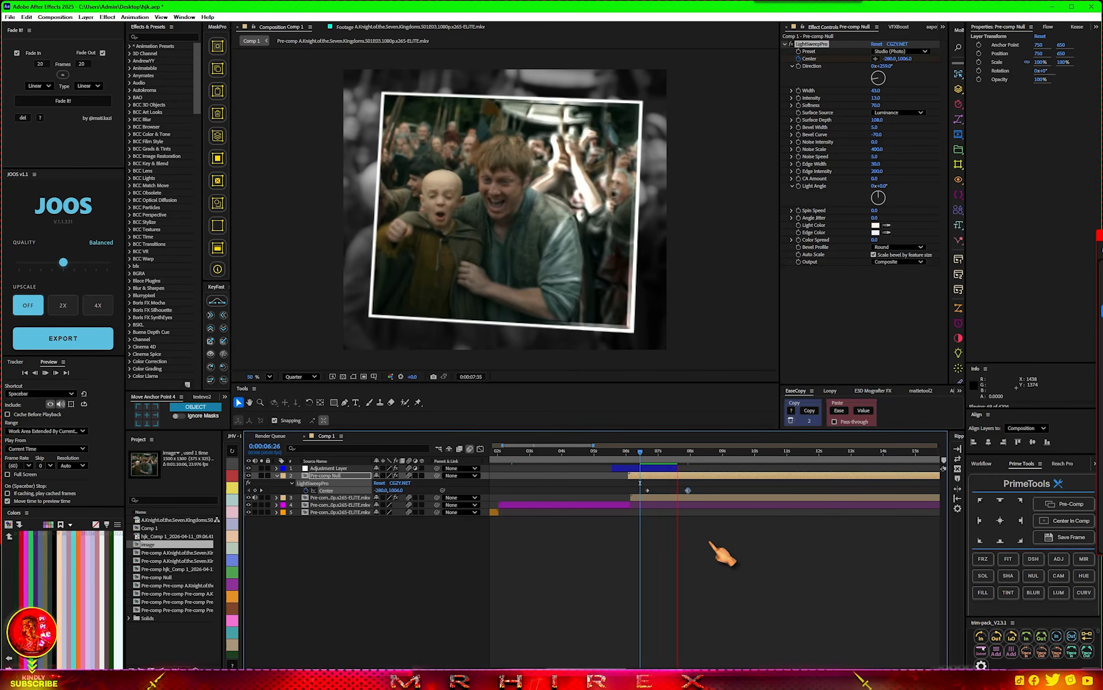
key("space")
key("space")
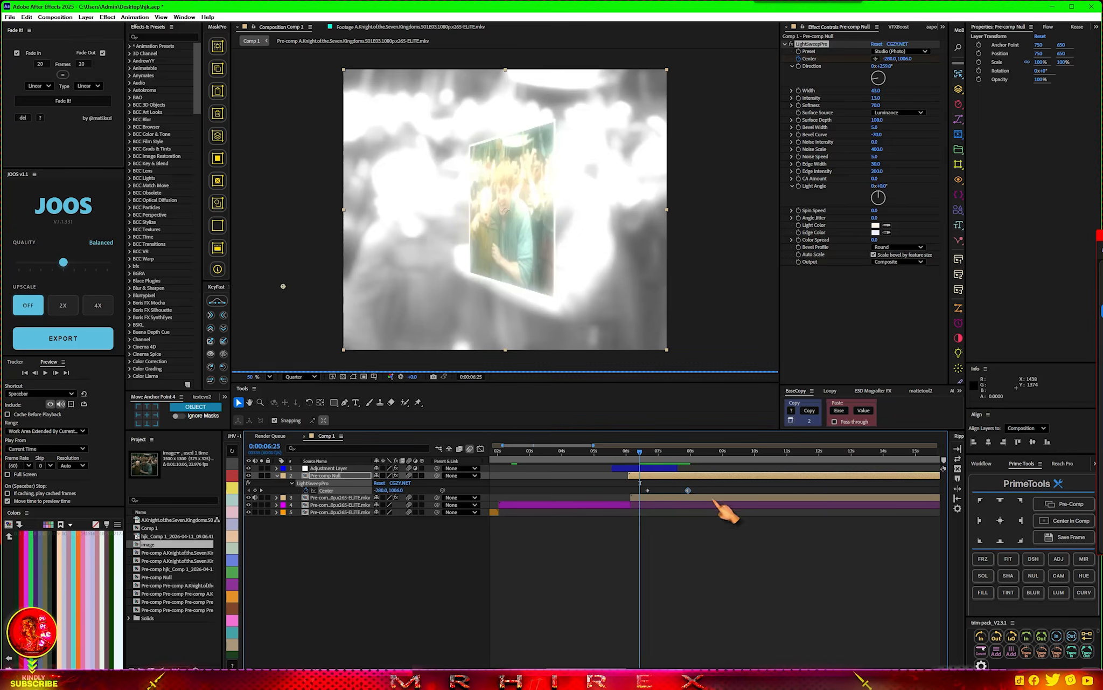
Step: Apply LightSweepPro to a new pre-comp of the null pre-comp and set the preview resolution to Full
key("ctrl+space")
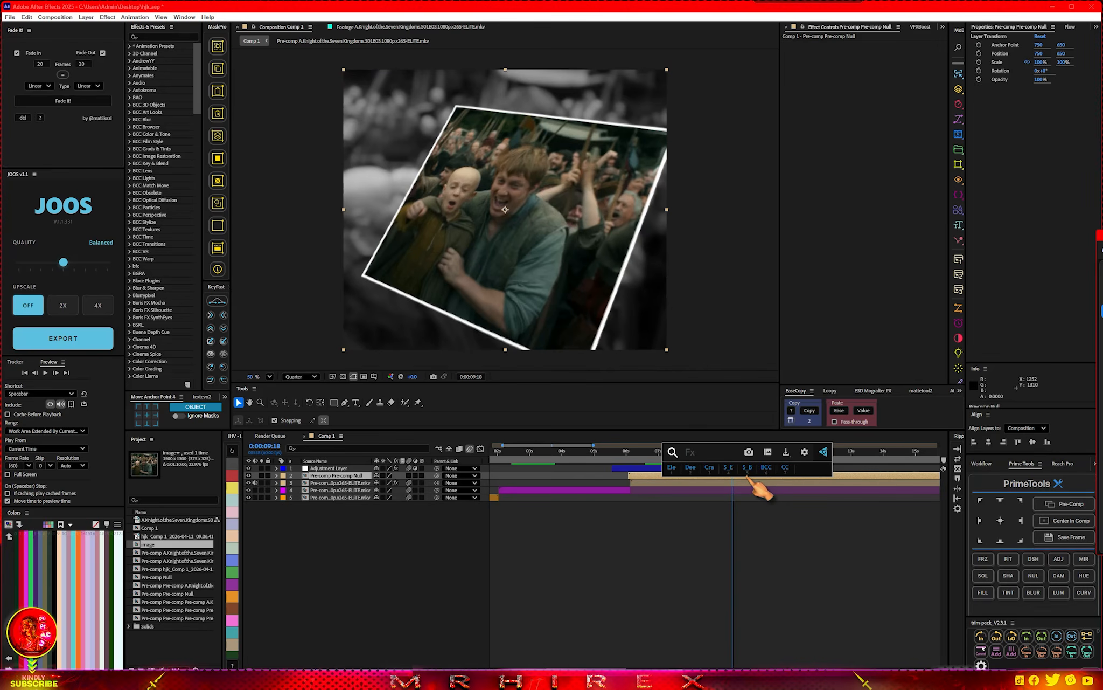
type("sweep")
left_click(737, 499)
left_click(301, 376)
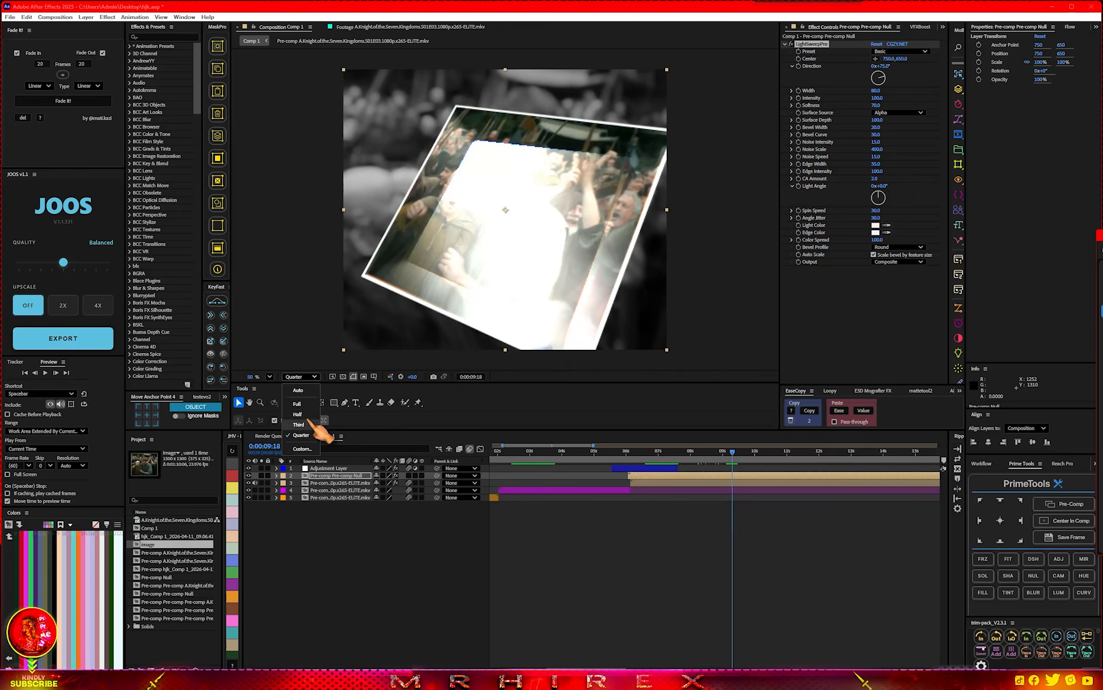
left_click(318, 397)
Step: Set the new LightSweepPro effect to the Halation preset with a direction of about 49°
left_click(894, 51)
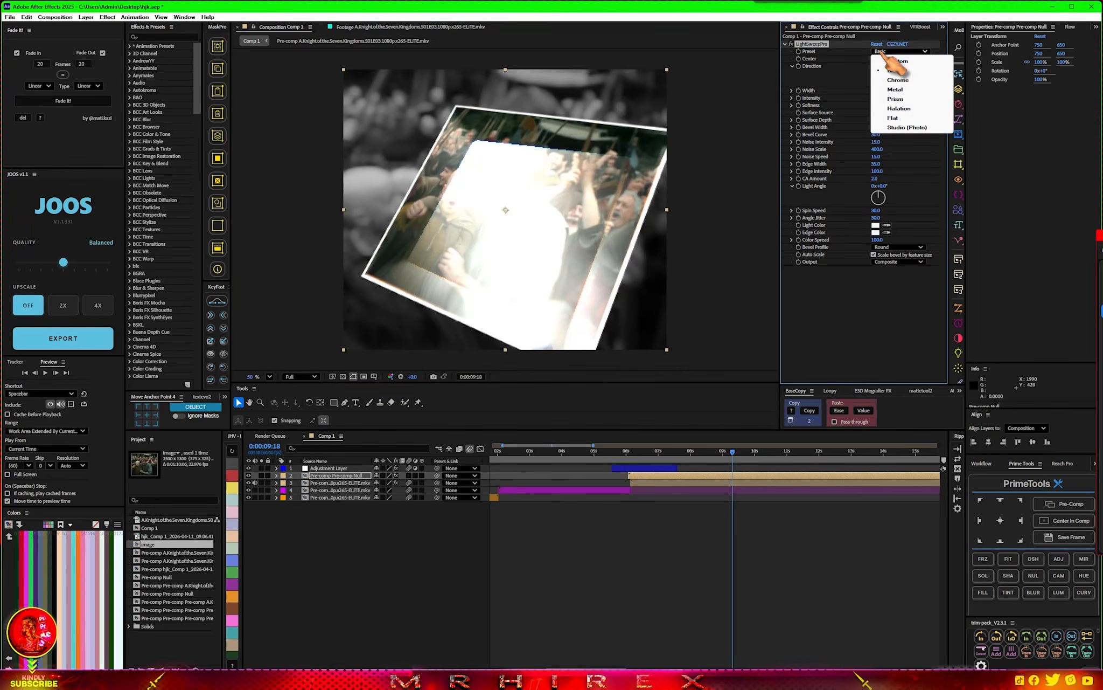
left_click(911, 109)
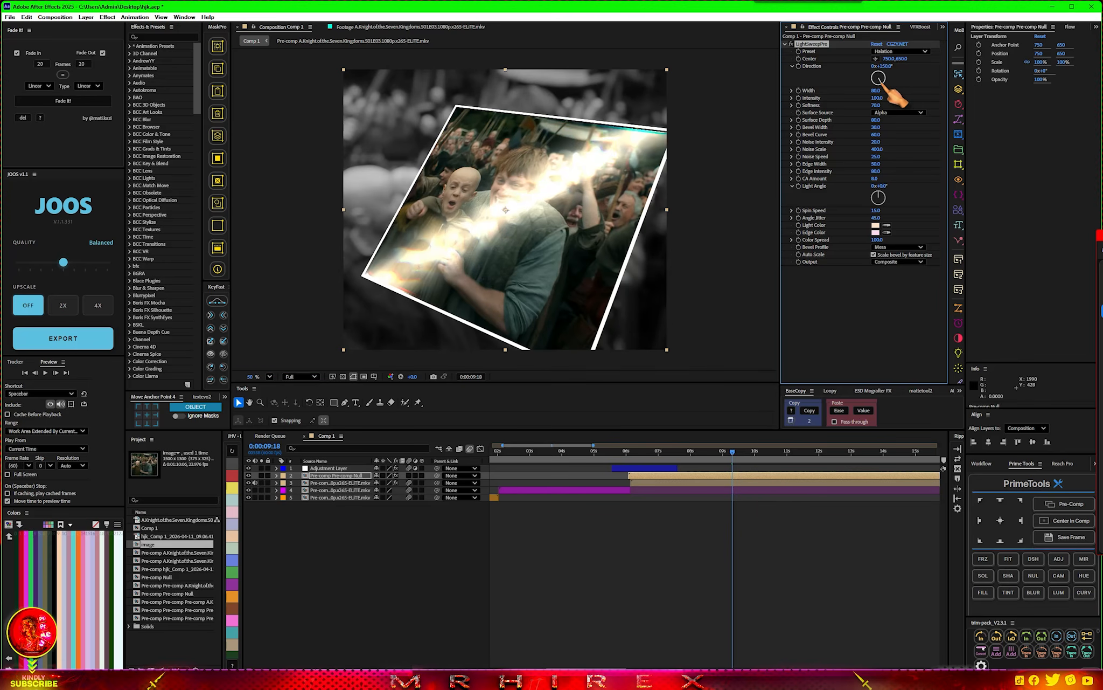
mouse_move(886, 89)
left_mouse_down()
mouse_move(884, 75)
mouse_move(896, 86)
left_mouse_up()
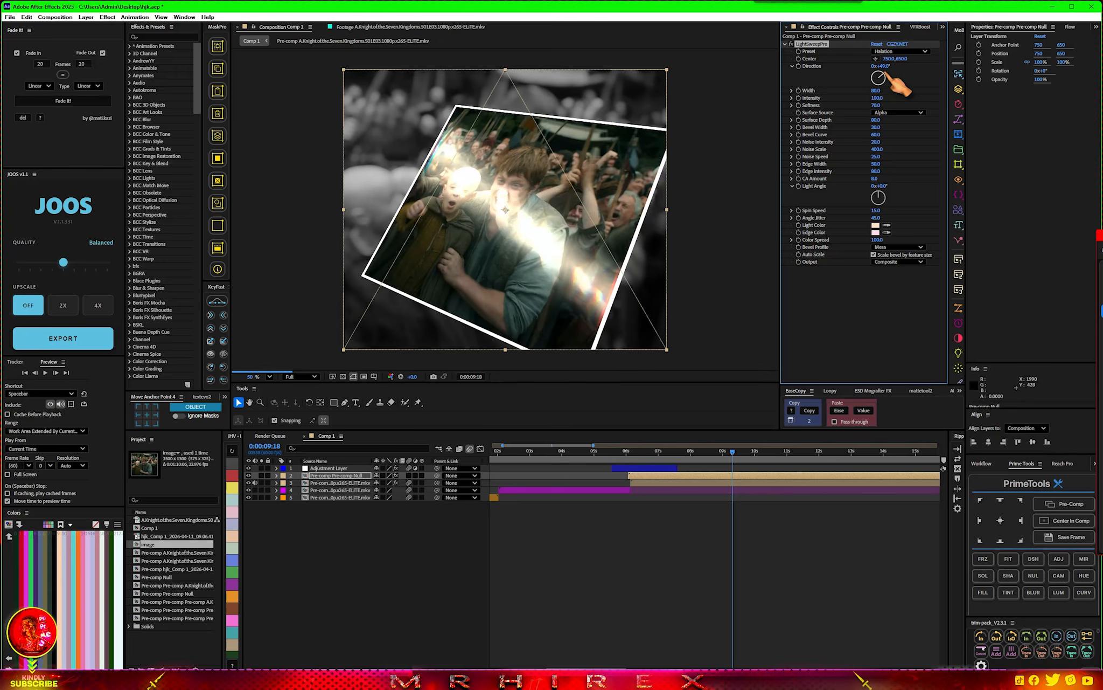
Step: Place the Halation sweep's center off-frame at about 1602, 254 and keyframe it at 0:00:09:03
left_click(875, 58)
left_click(688, 124)
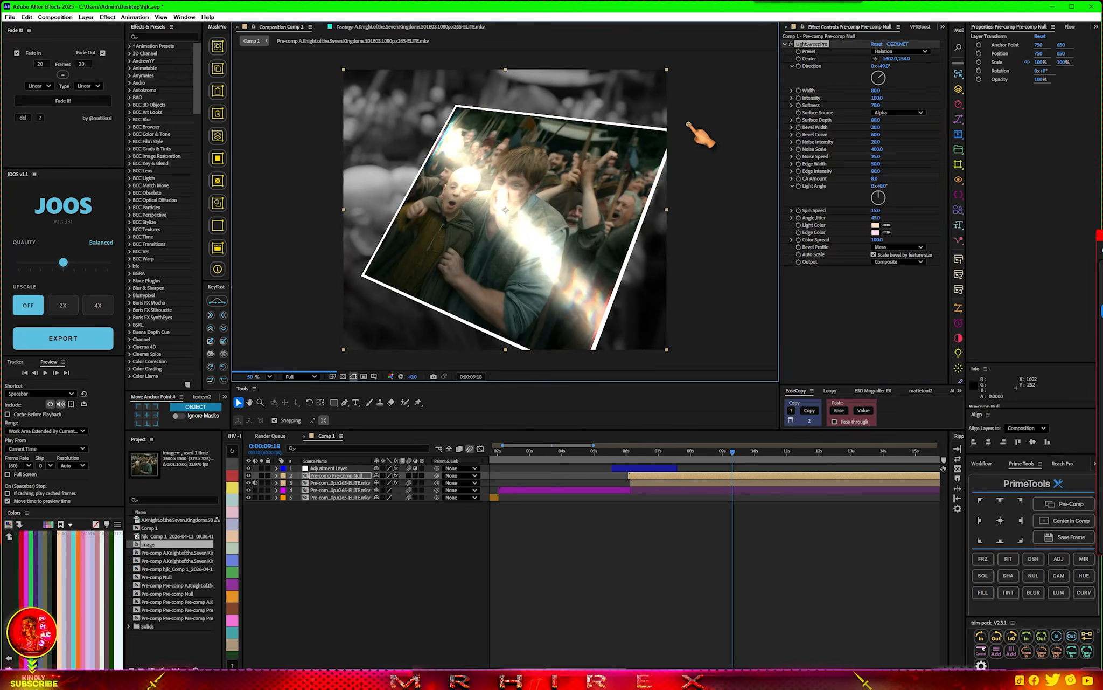
left_click(799, 58)
key("u")
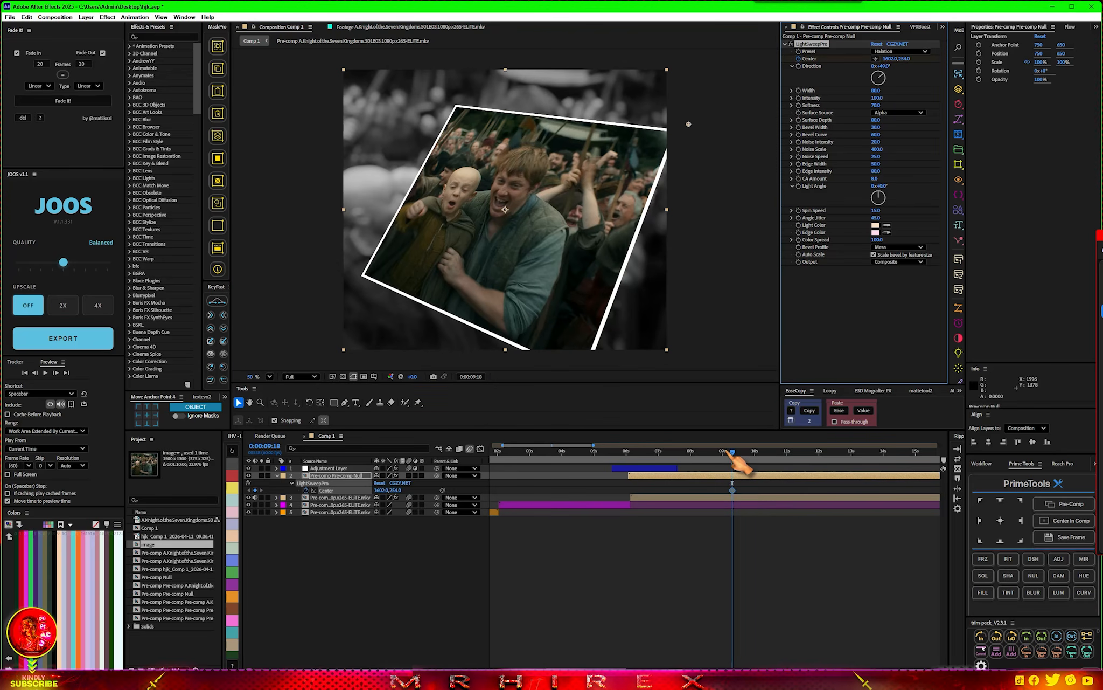
left_click(725, 452)
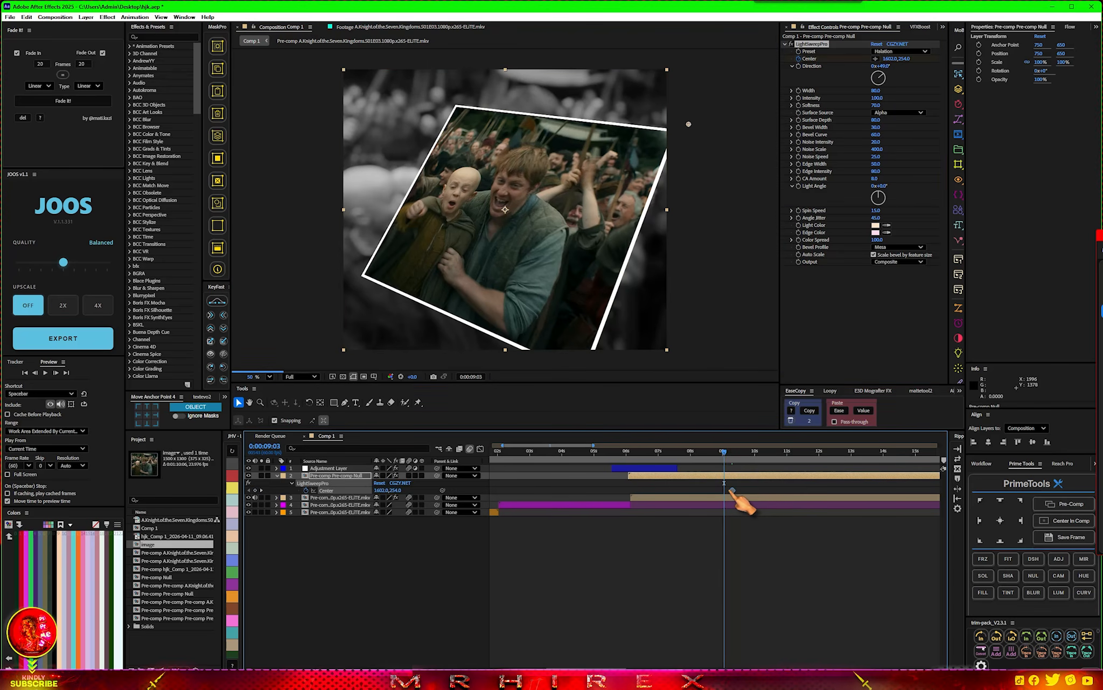
left_click_drag(732, 490, 725, 490)
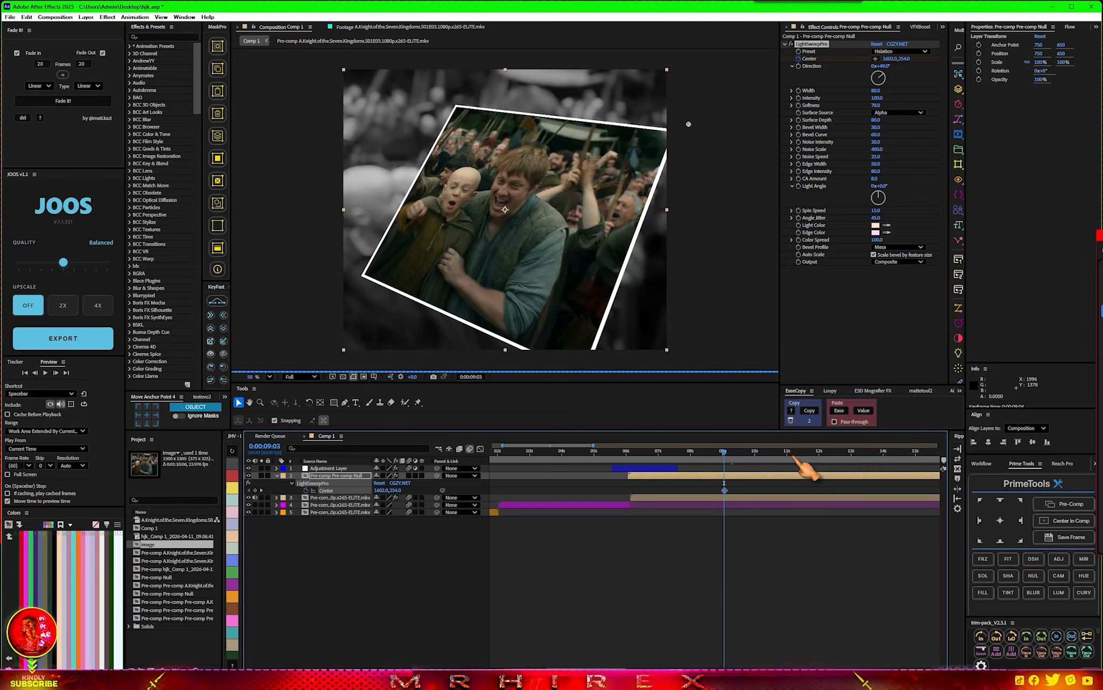
Step: Add a Center keyframe of about -256, 1162 at 0:00:10:47 and shift it to about 0:00:11:19
left_click(780, 451)
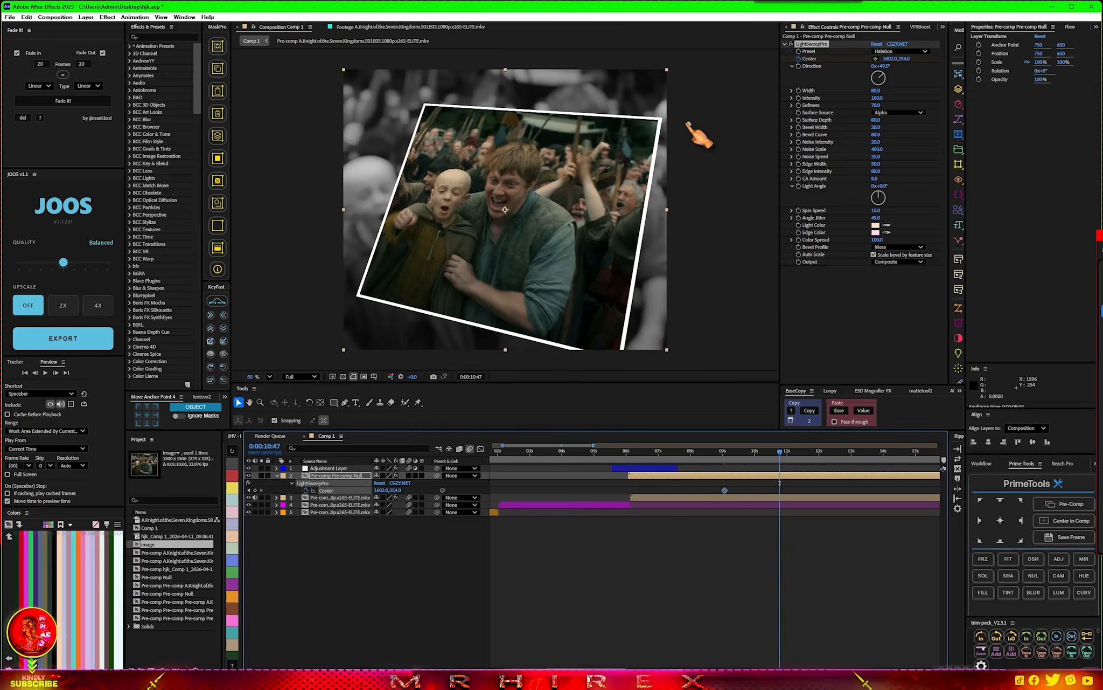
left_click_drag(688, 124, 289, 320)
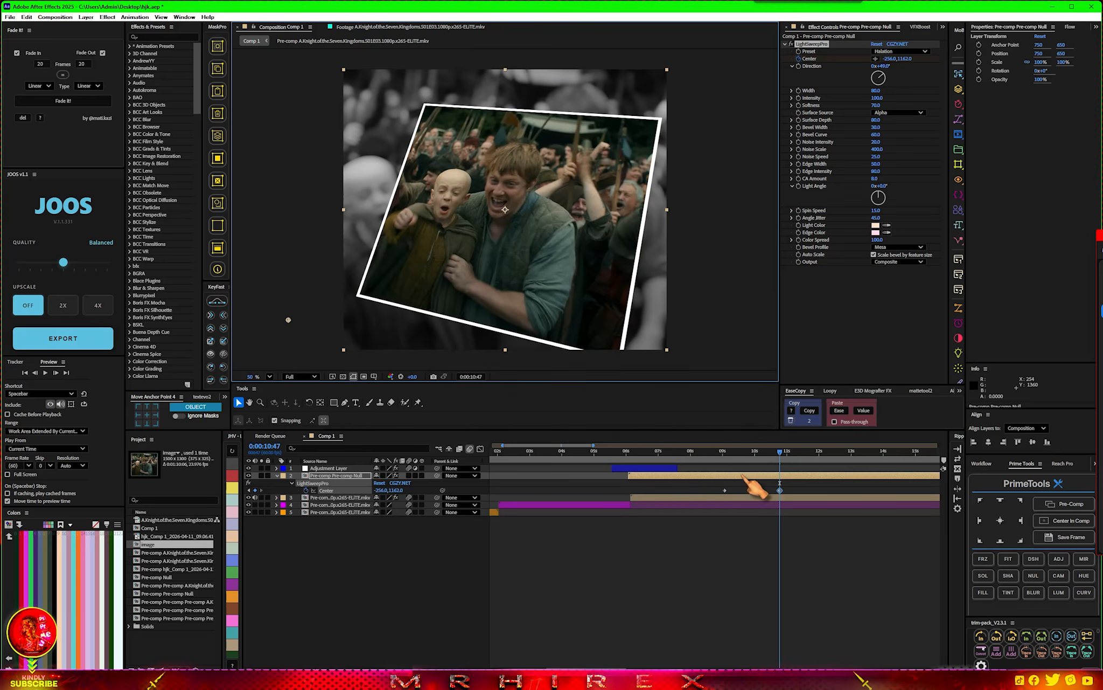
left_click_drag(779, 491, 796, 490)
Step: Set the preview resolution to Quarter and preview the second sweep from about 0:00:08:11
left_click(302, 377)
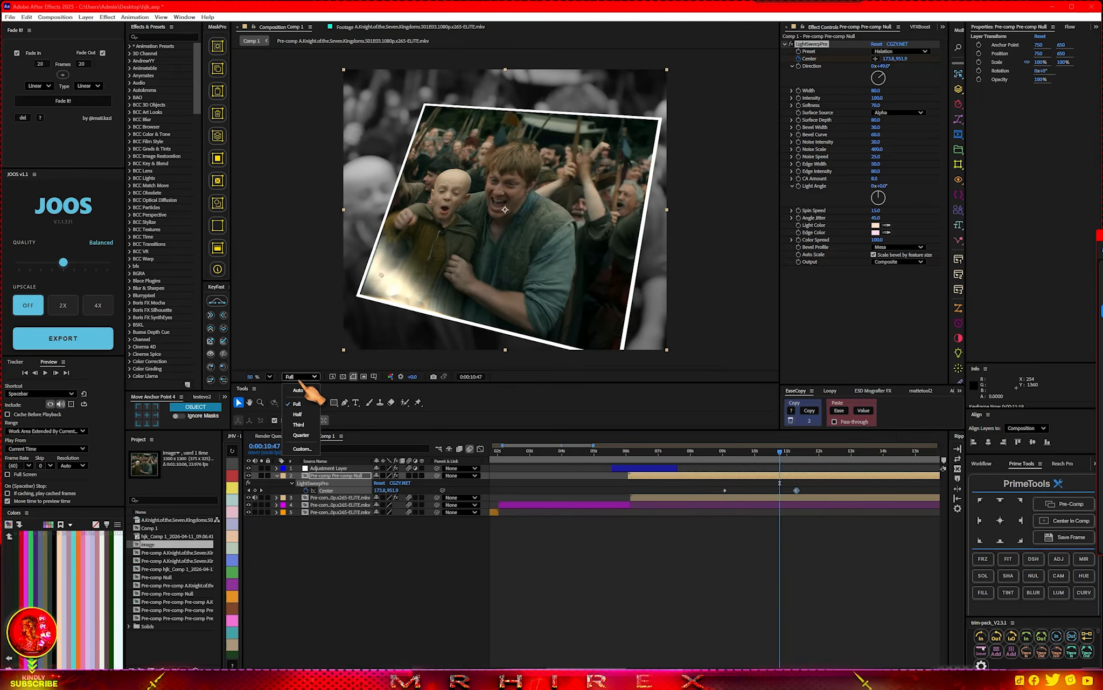
left_click(300, 437)
left_click(696, 451)
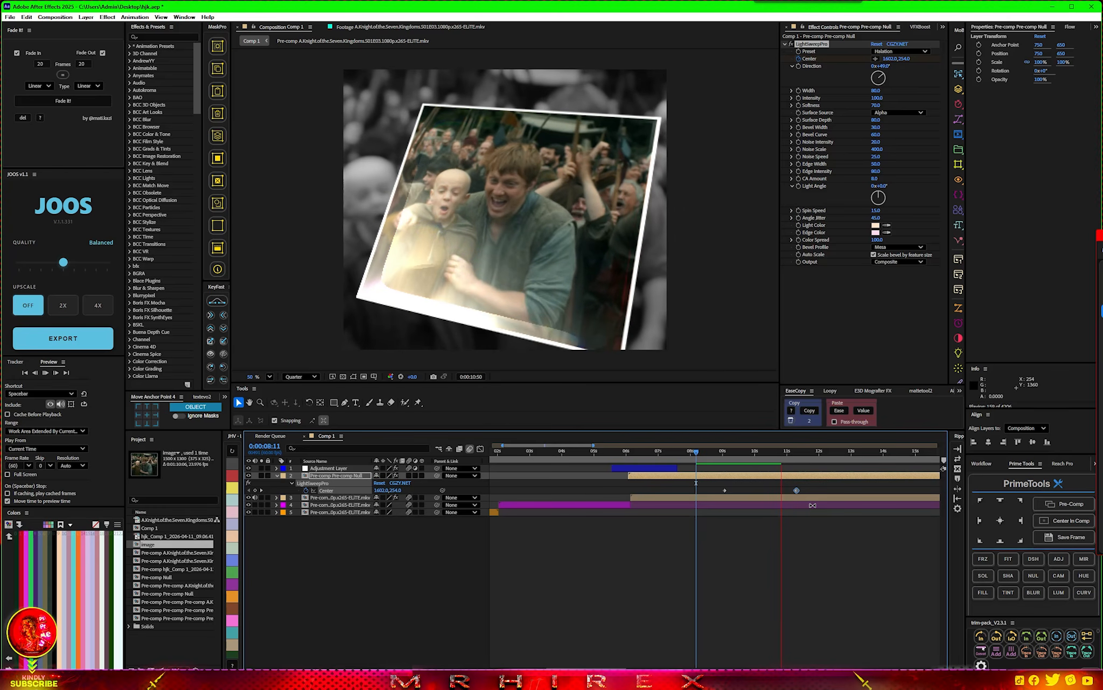
Step: Pre-compose the image pre-comp again at 0:00:09:44 and apply Shadow Studio 3 to it
left_click(1045, 503)
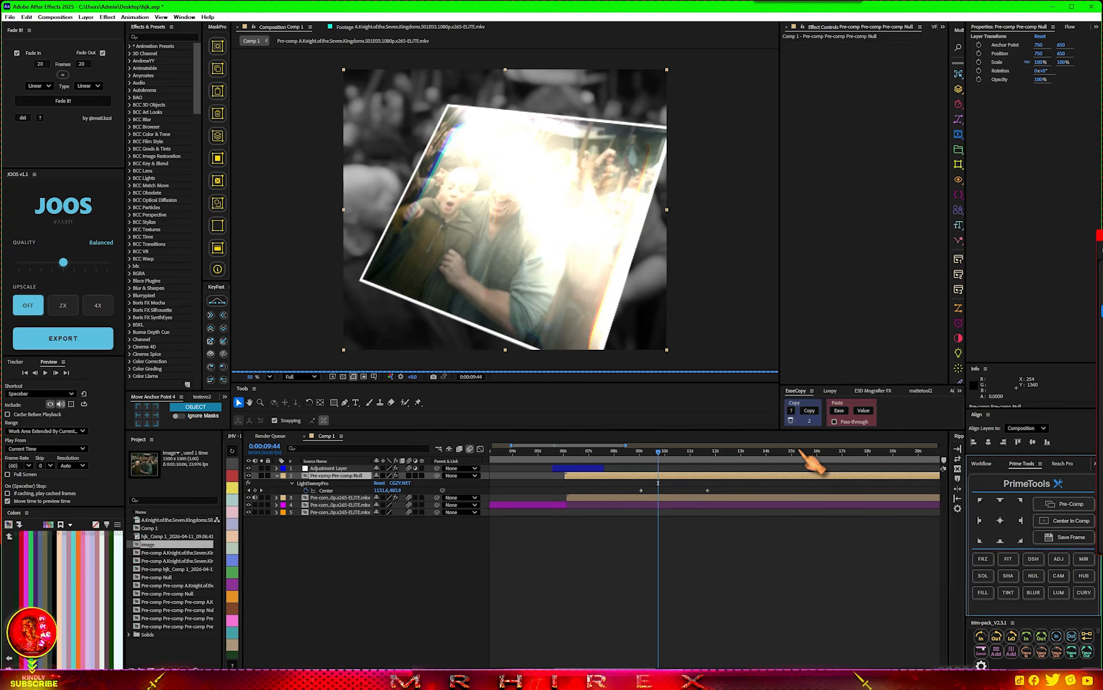
key("ctrl+space")
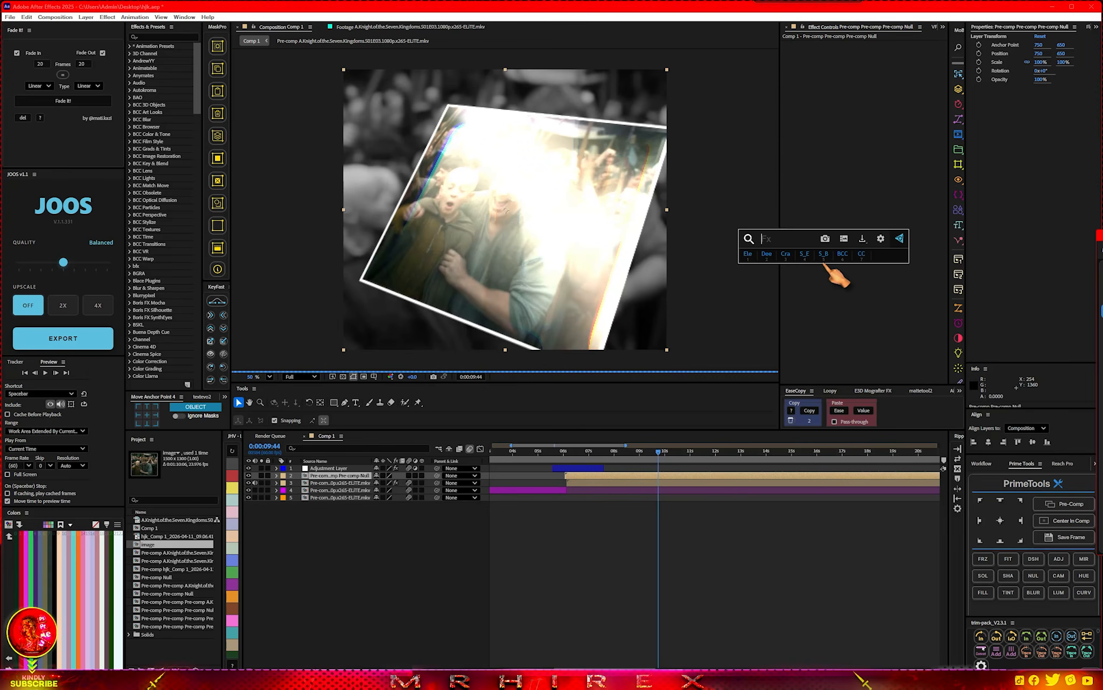
type("shad")
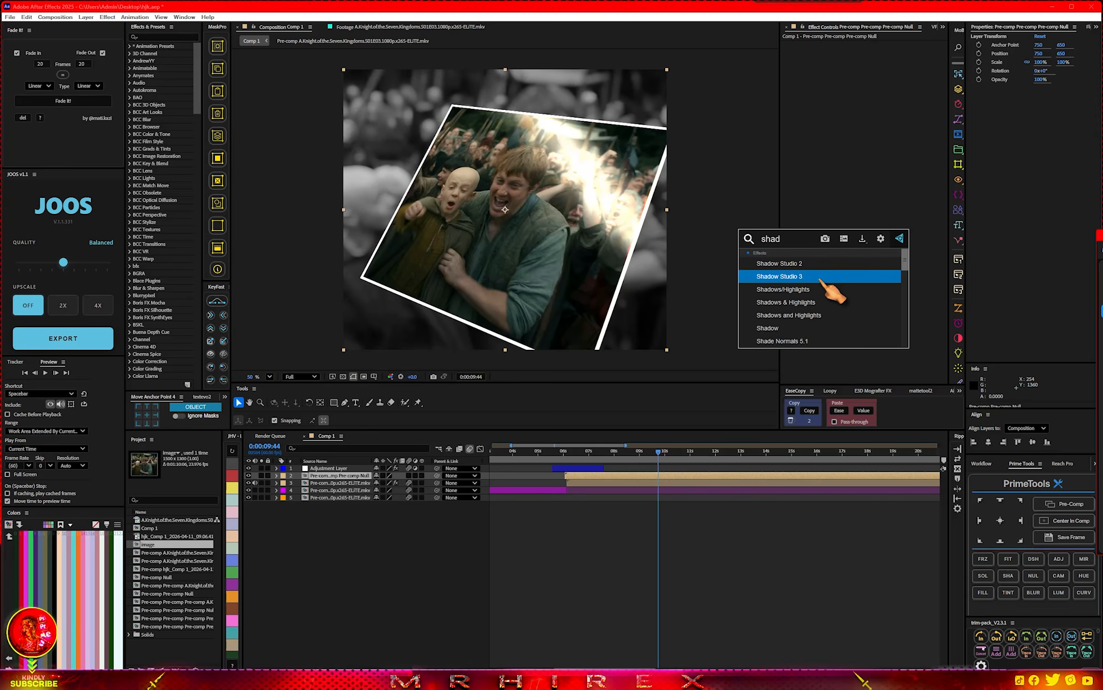
left_click(821, 276)
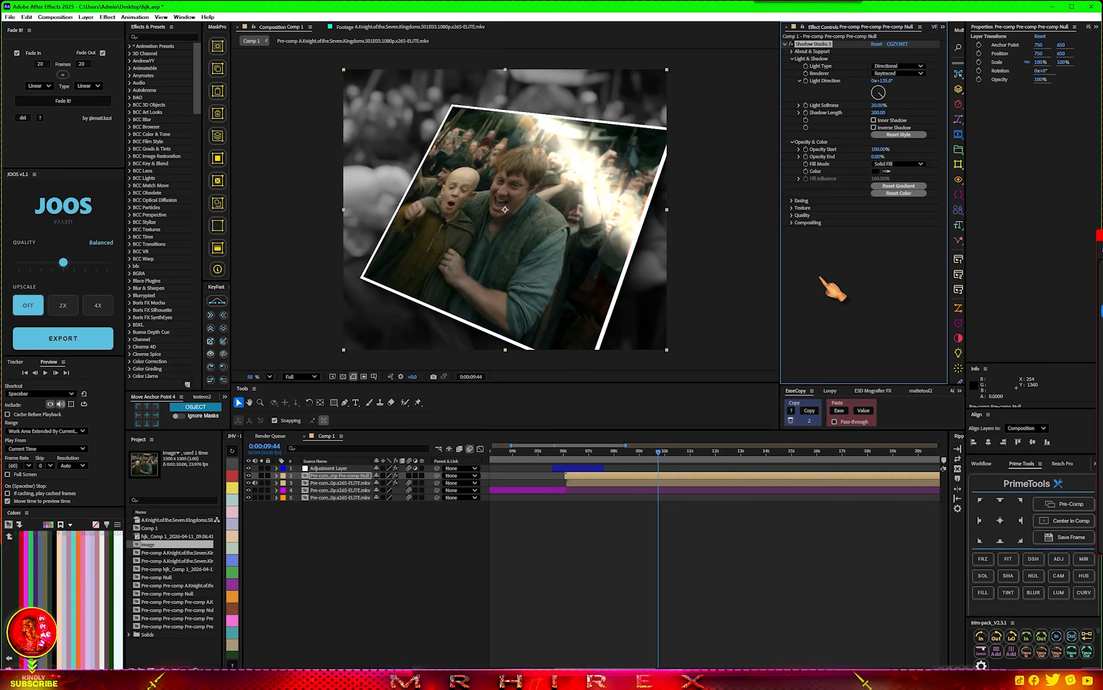
Step: Apply Deep Glow 2 to the same pre-comp and move Shadow Studio 3 below it in the effect order
key("ctrl+space")
type("deep")
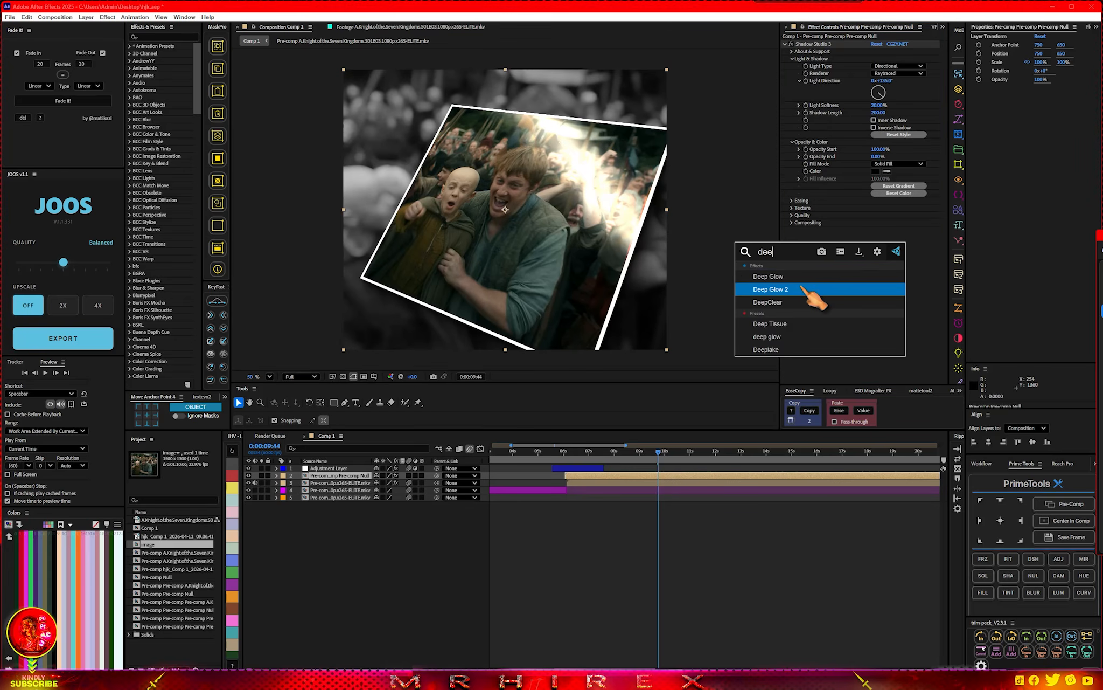
left_click(813, 296)
left_click(785, 44)
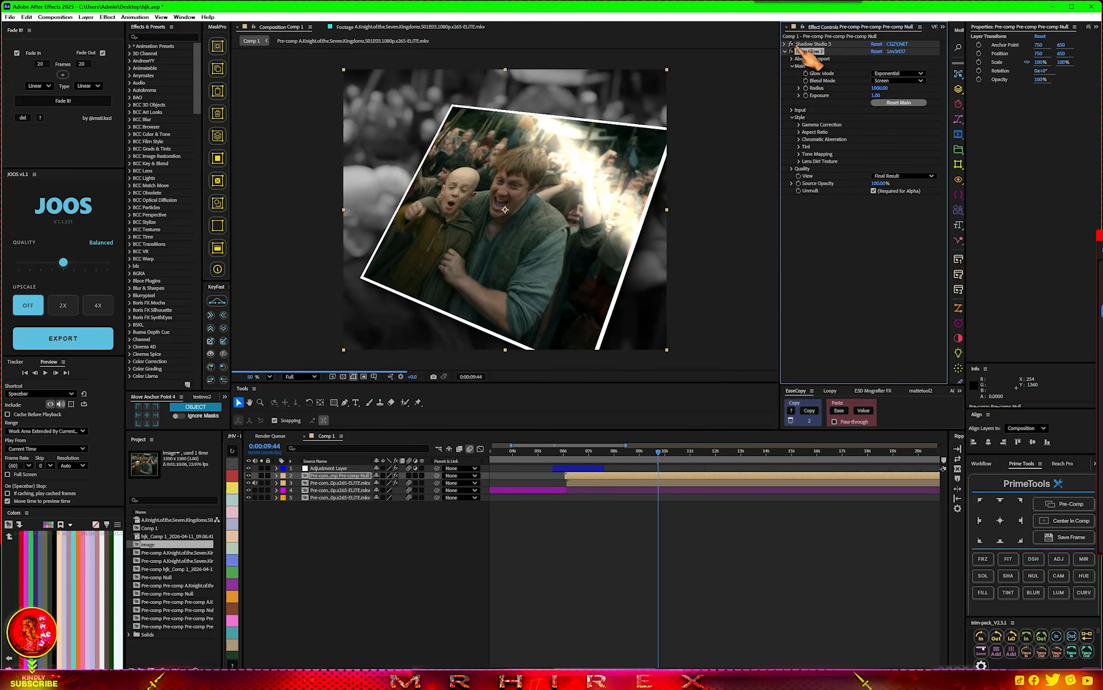
left_click_drag(805, 46, 832, 269)
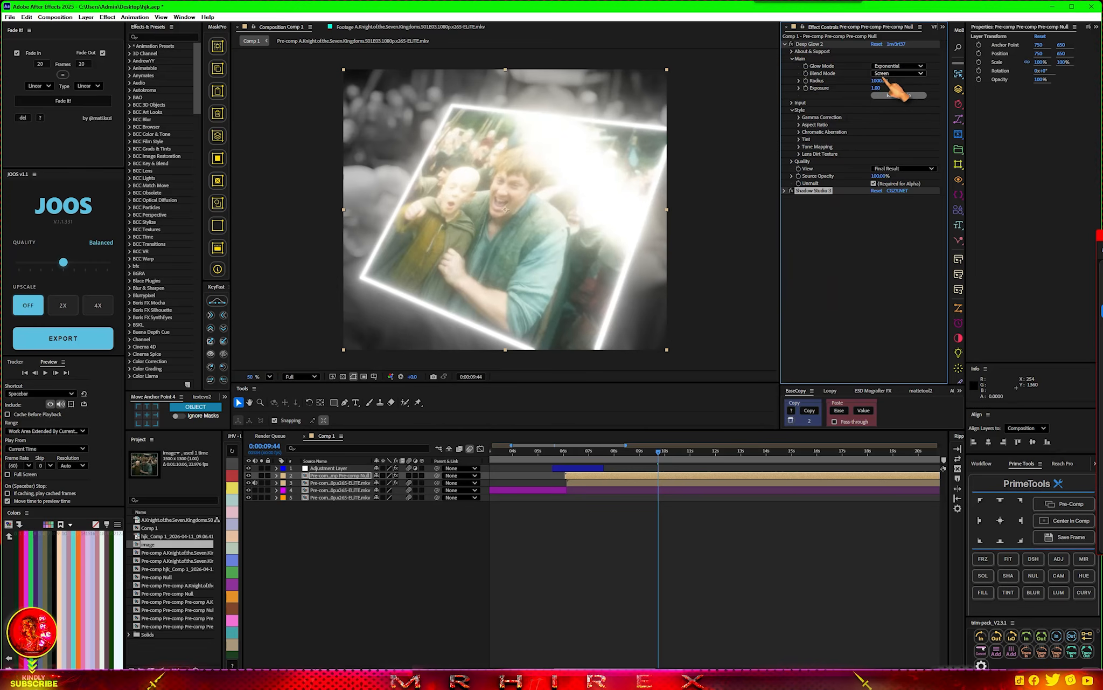
left_click(791, 103)
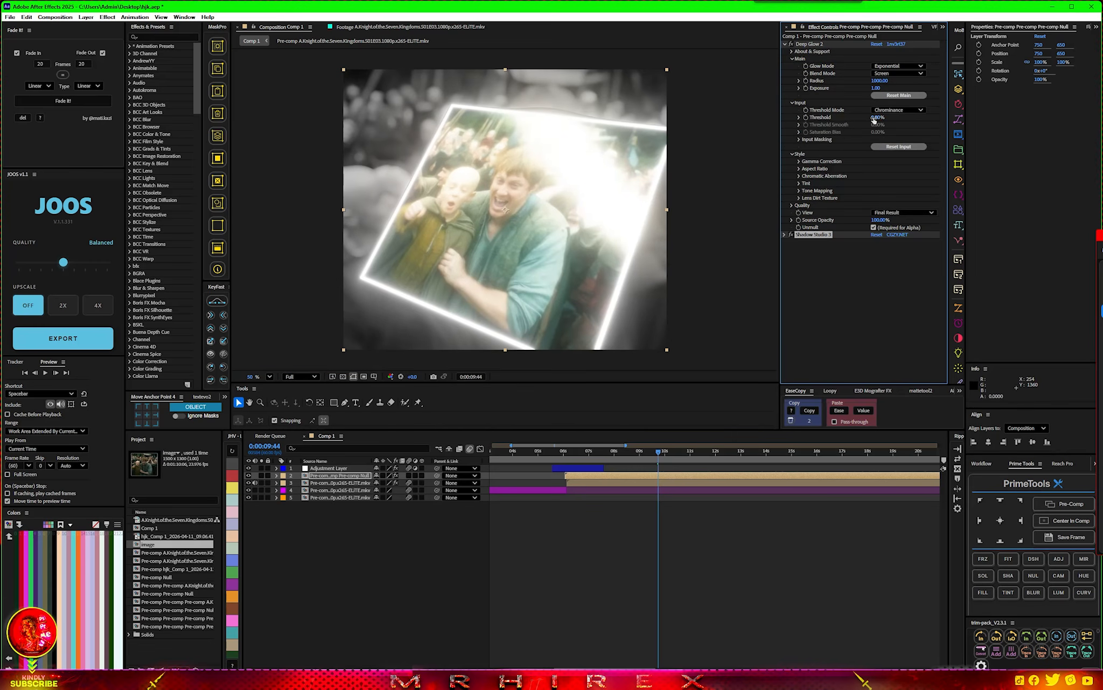
left_click_drag(890, 117, 894, 118)
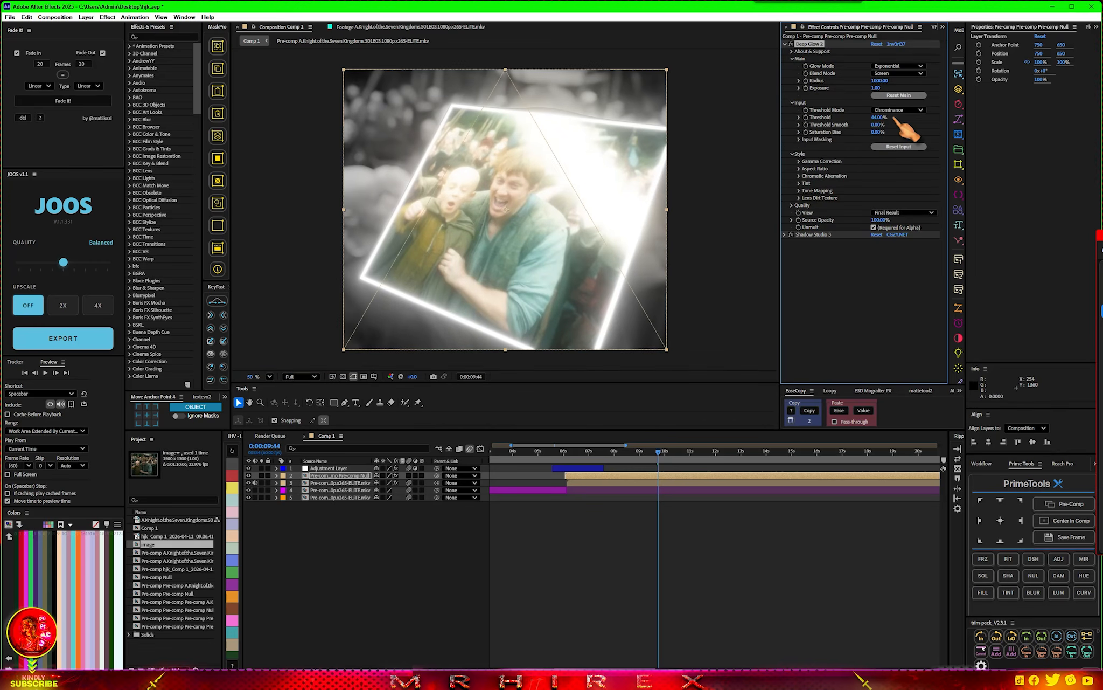
left_click_drag(868, 120, 485, 154)
Step: Set Deep Glow 2's radius to 565 and exposure to 0.19, then inspect the still up close
left_click_drag(879, 80, 791, 88)
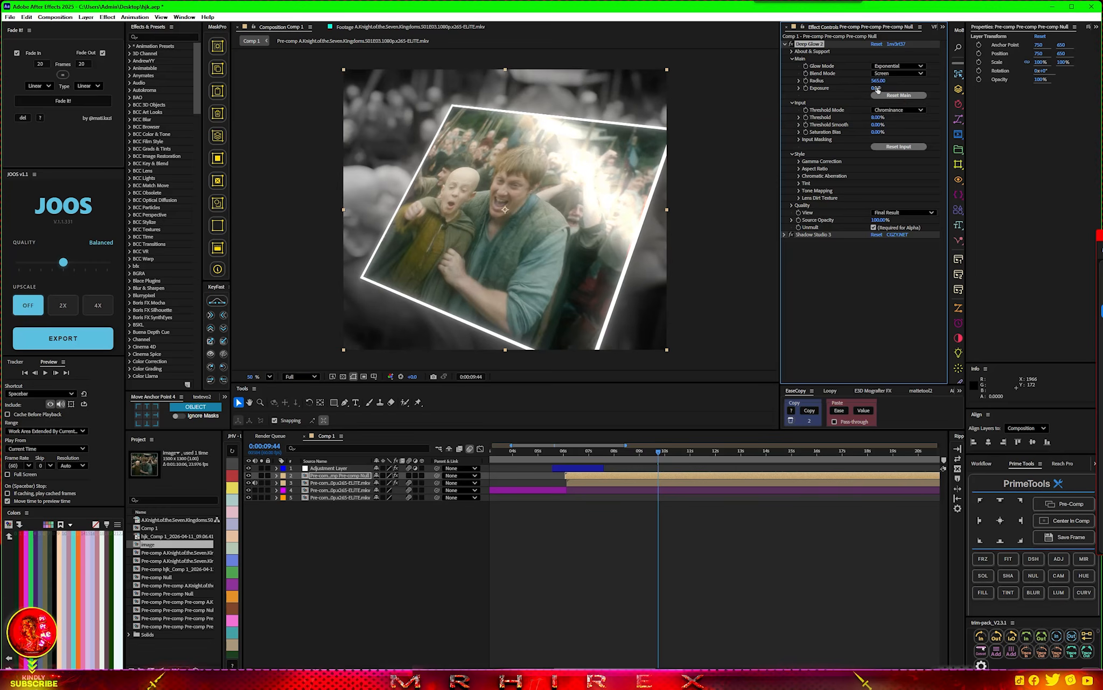
left_click_drag(835, 87, 835, 88)
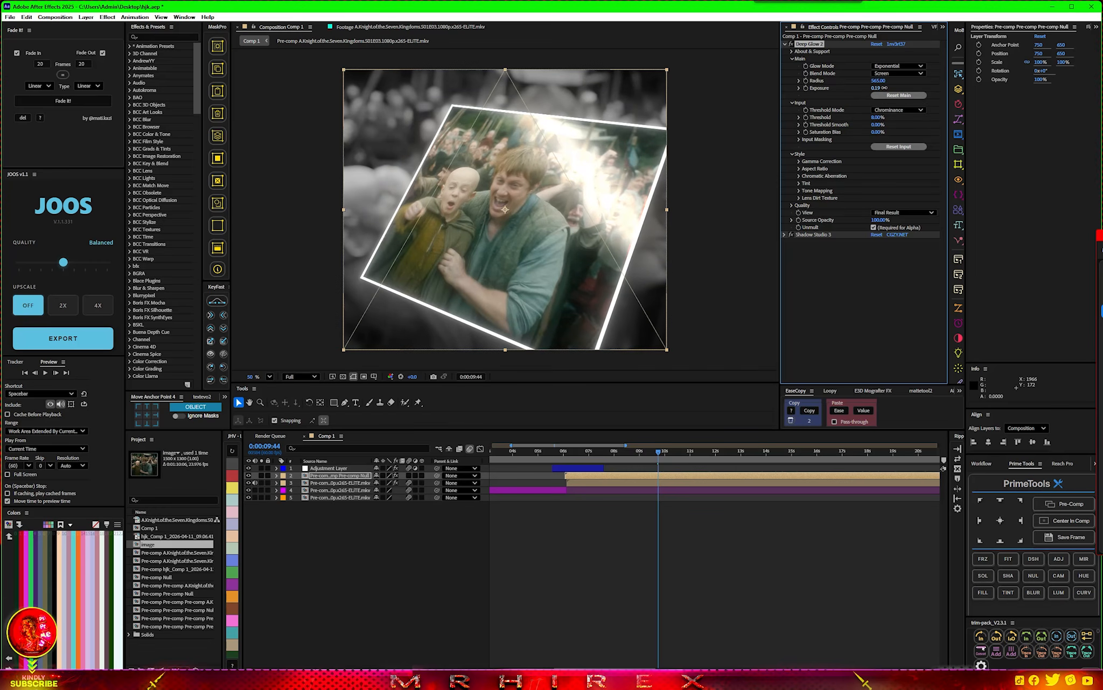
scroll(520, 142, "up", 2)
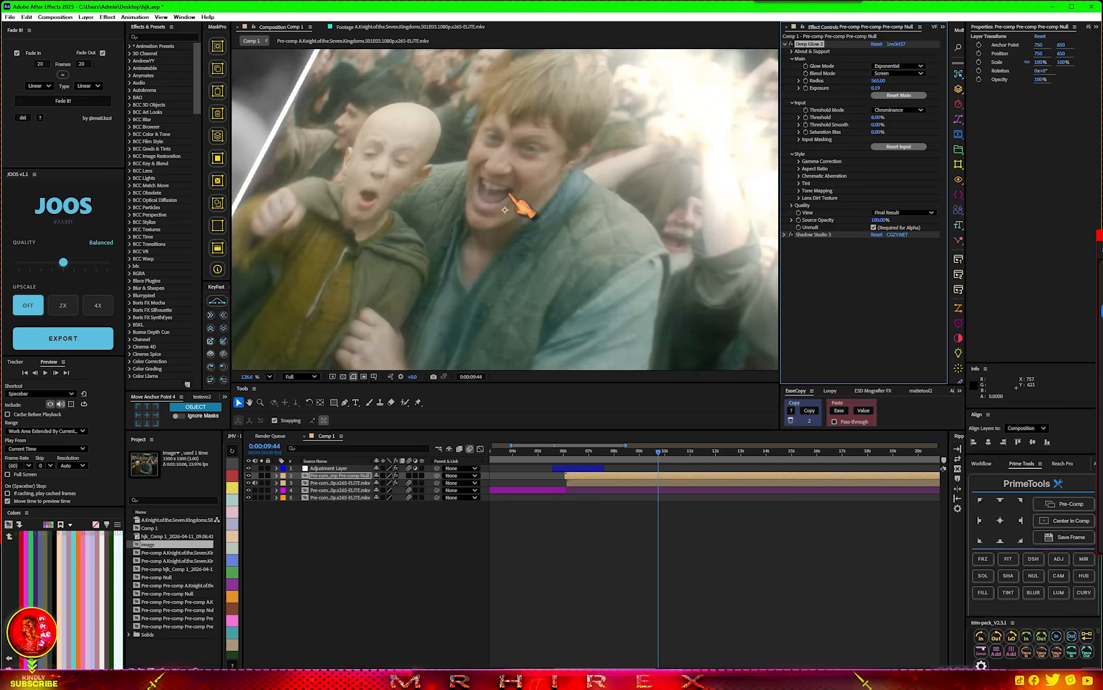
scroll(593, 259, "down", 3)
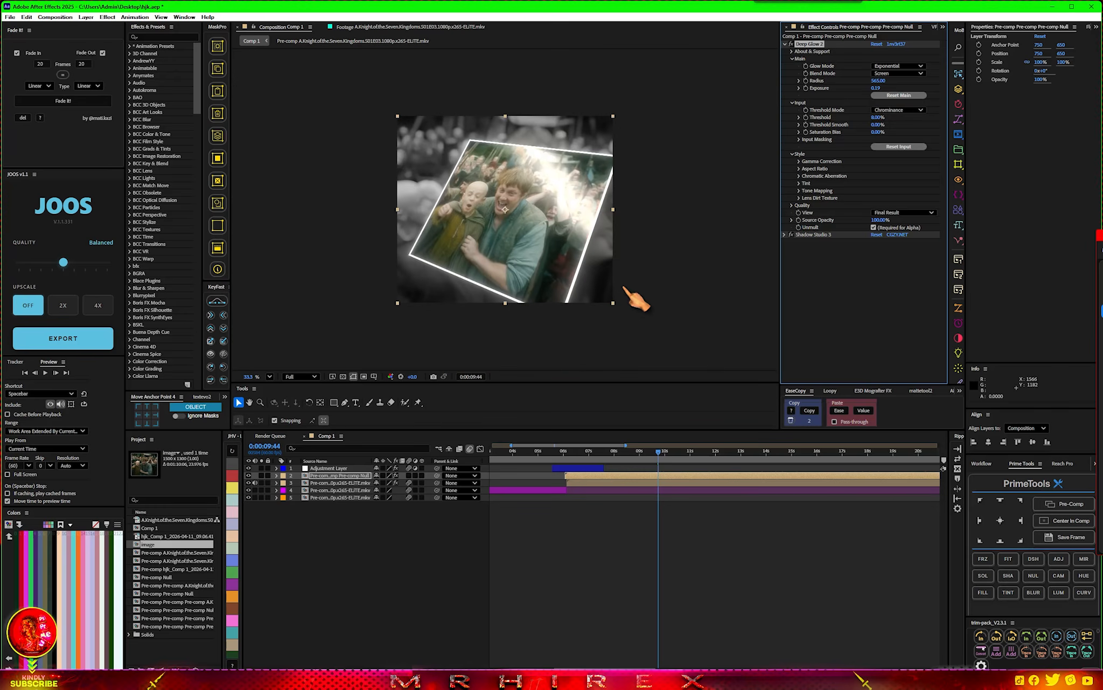
Step: Set the preview resolution to Quarter and play the transition into the still from 0:00:04:46
left_click(301, 377)
left_click(313, 431)
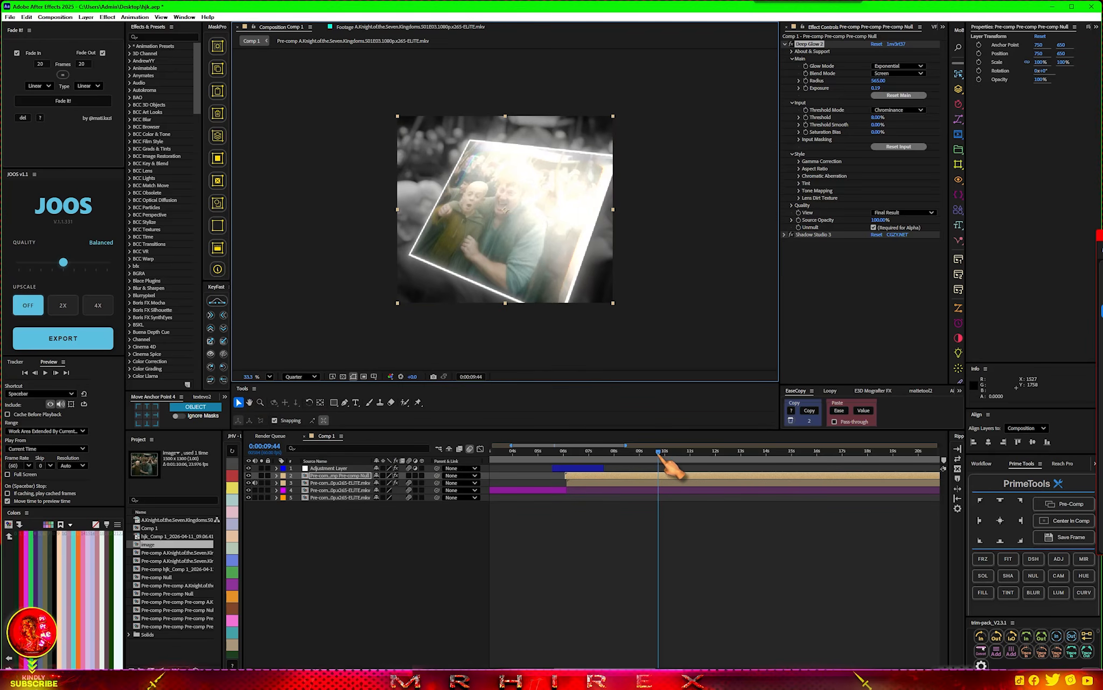
left_click_drag(660, 456, 534, 456)
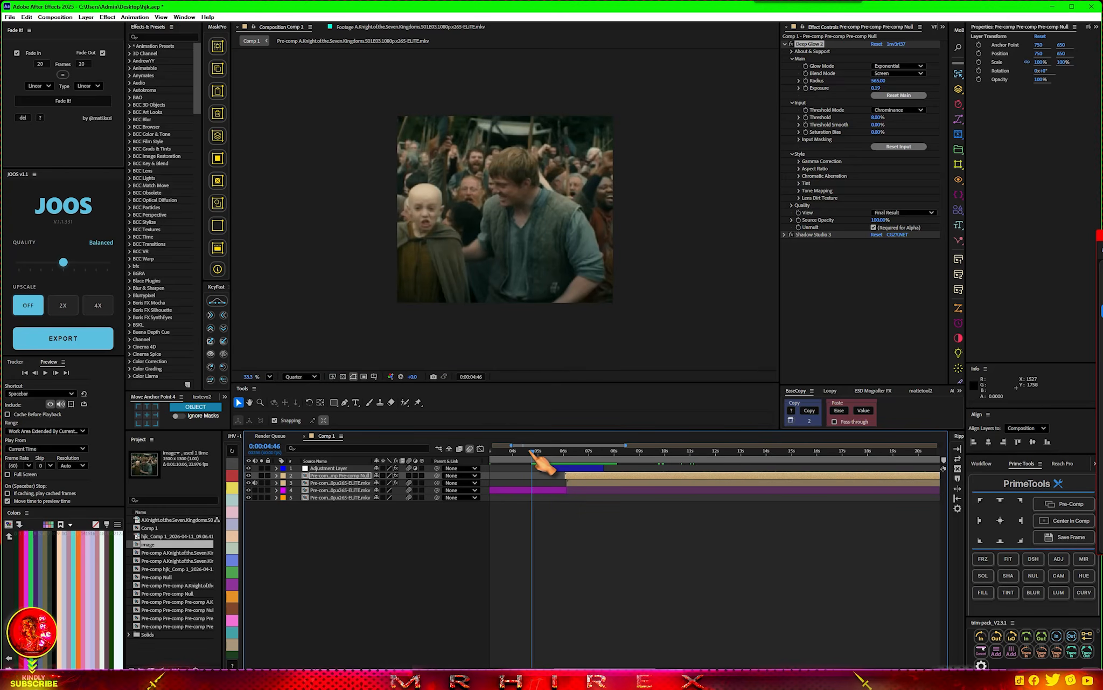
key("space")
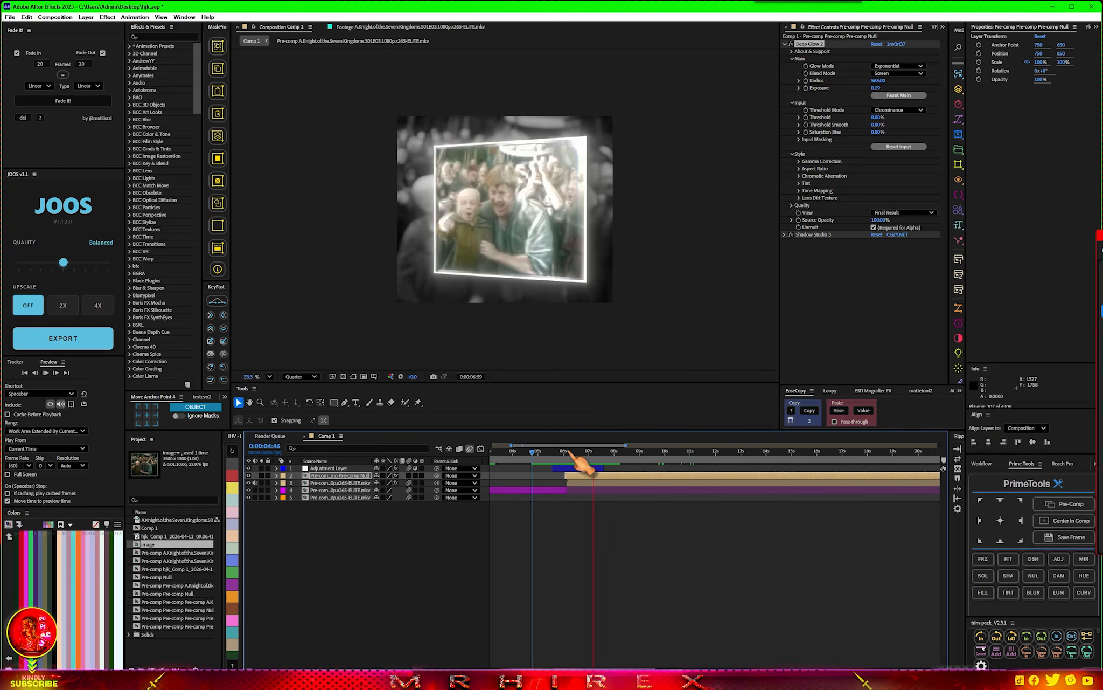
Step: Scrub the rotating still between about 0:00:06:12 and 0:00:08:19, review the Shadow Studio 3 settings and replay the glow
left_click(568, 451)
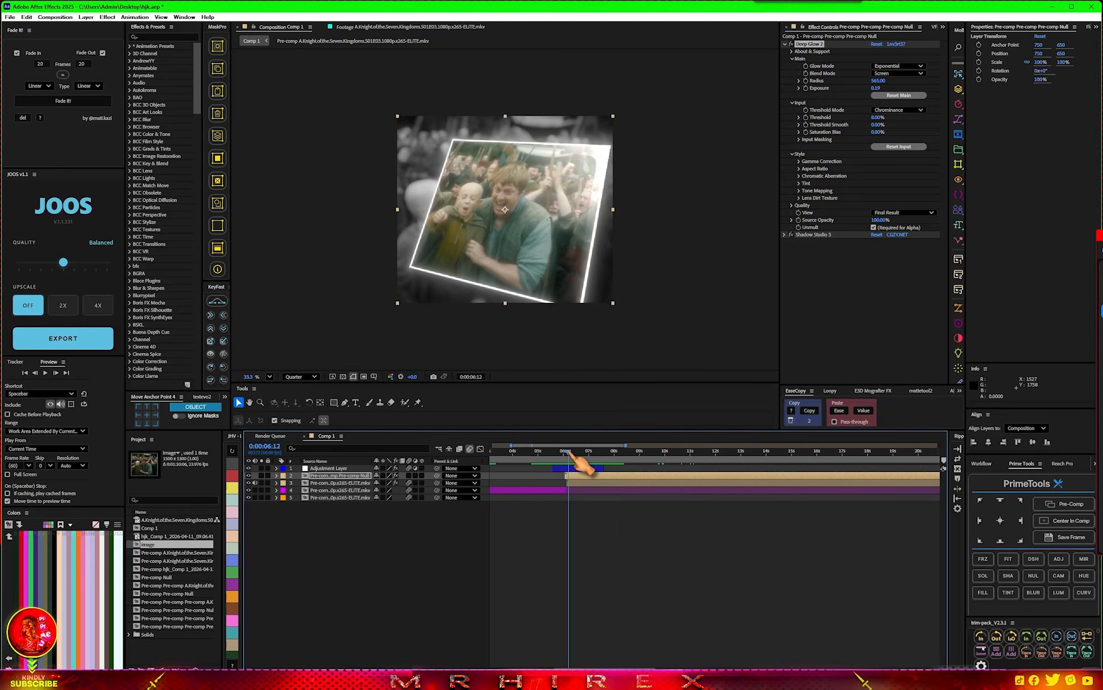
left_click_drag(568, 451, 623, 452)
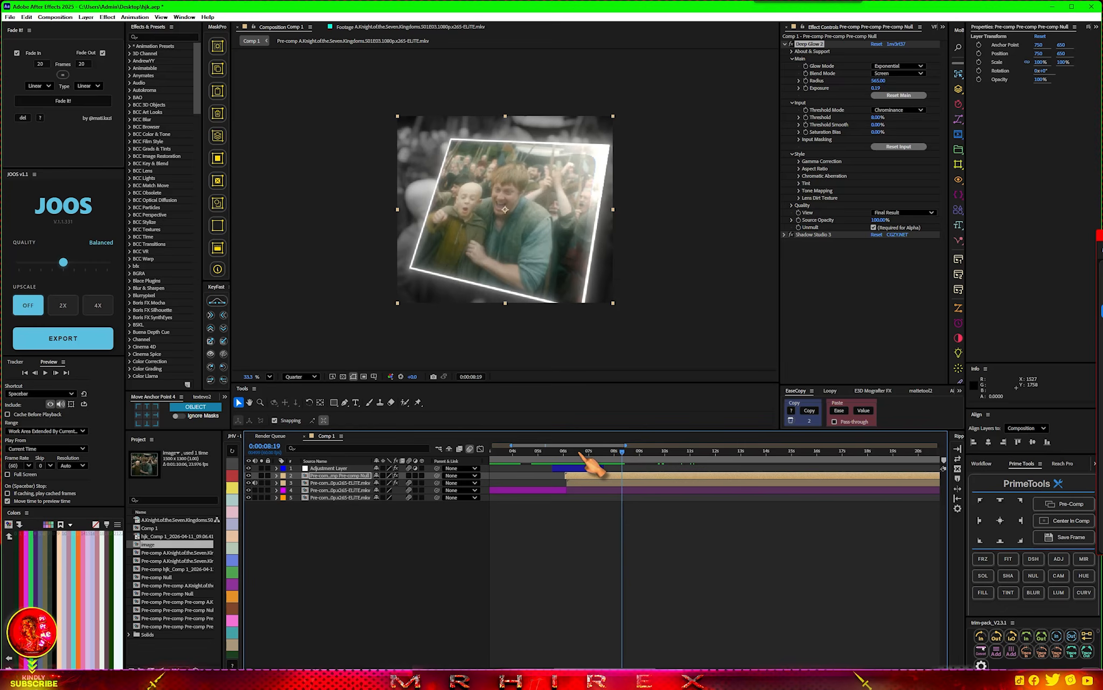
mouse_move(584, 452)
left_mouse_down()
mouse_move(599, 452)
mouse_move(588, 451)
left_mouse_up()
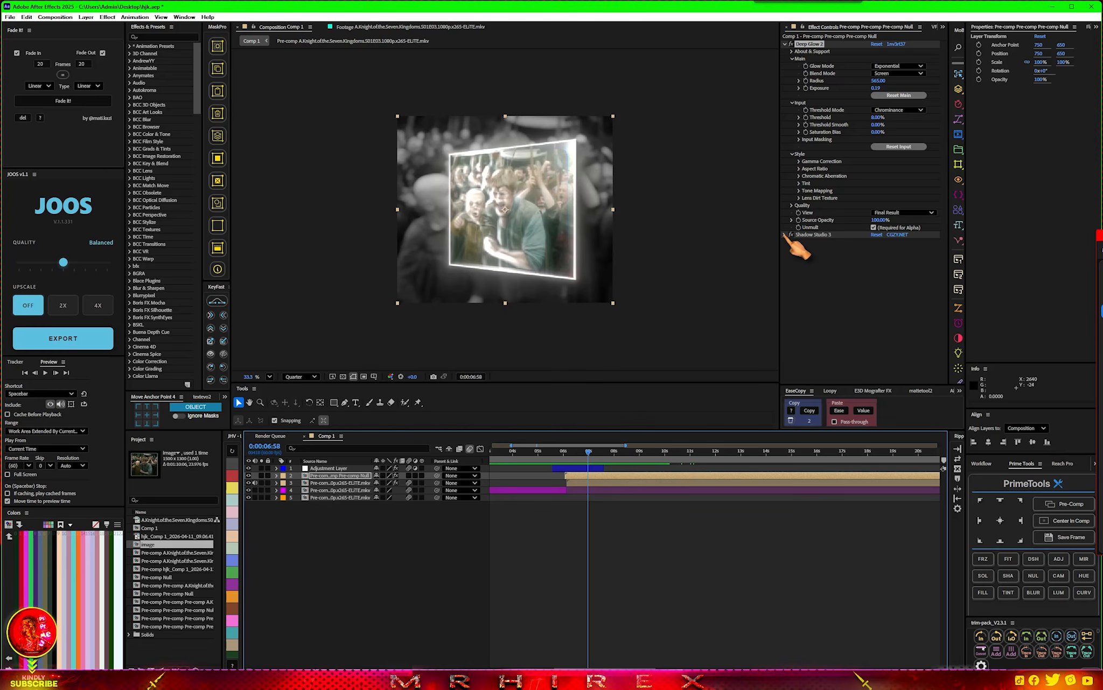
left_click(786, 234)
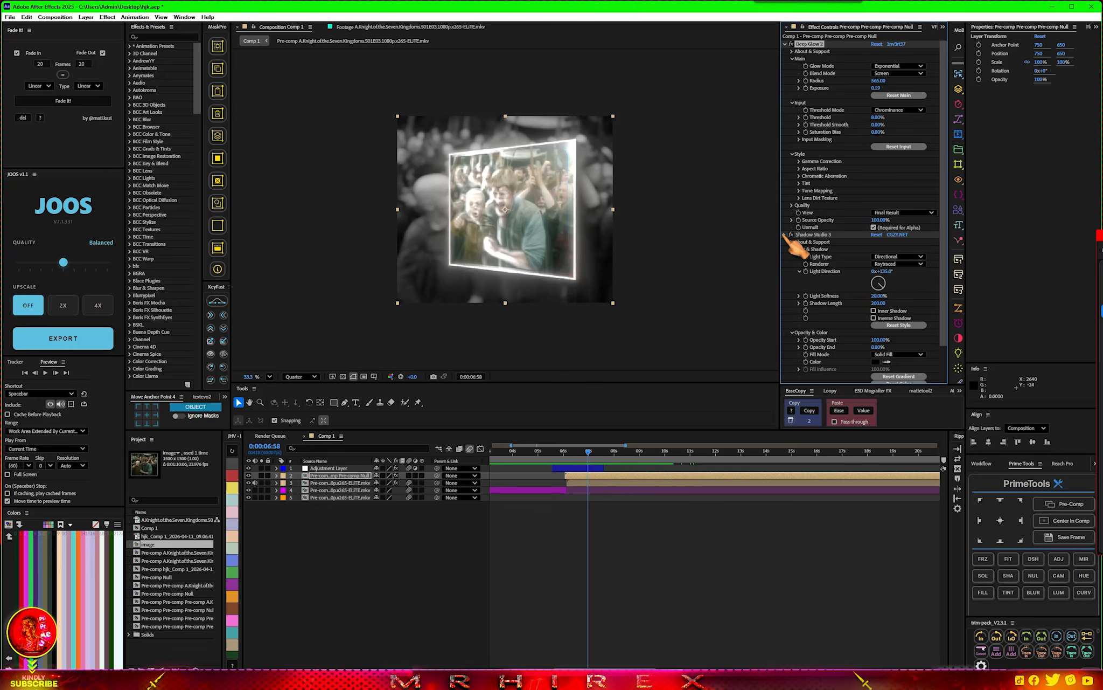
left_click(786, 235)
left_click_drag(579, 453, 567, 453)
key("space")
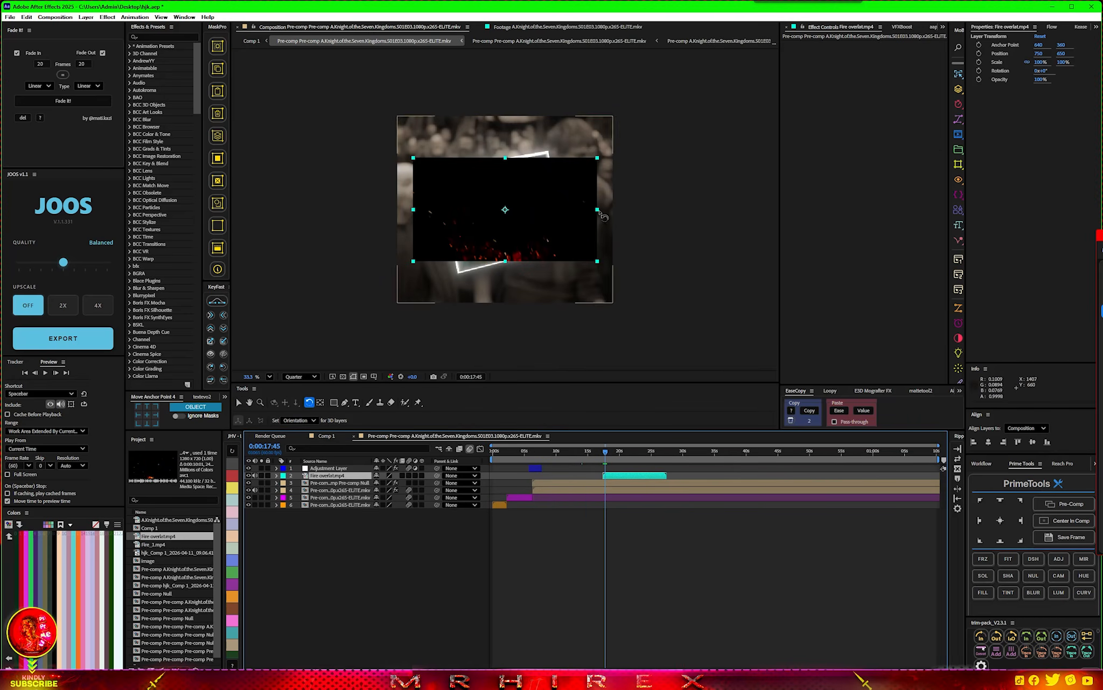
Step: Scale the fire overlay clip to about 184.4% so it covers the frame, and apply UnMult to it
key("v")
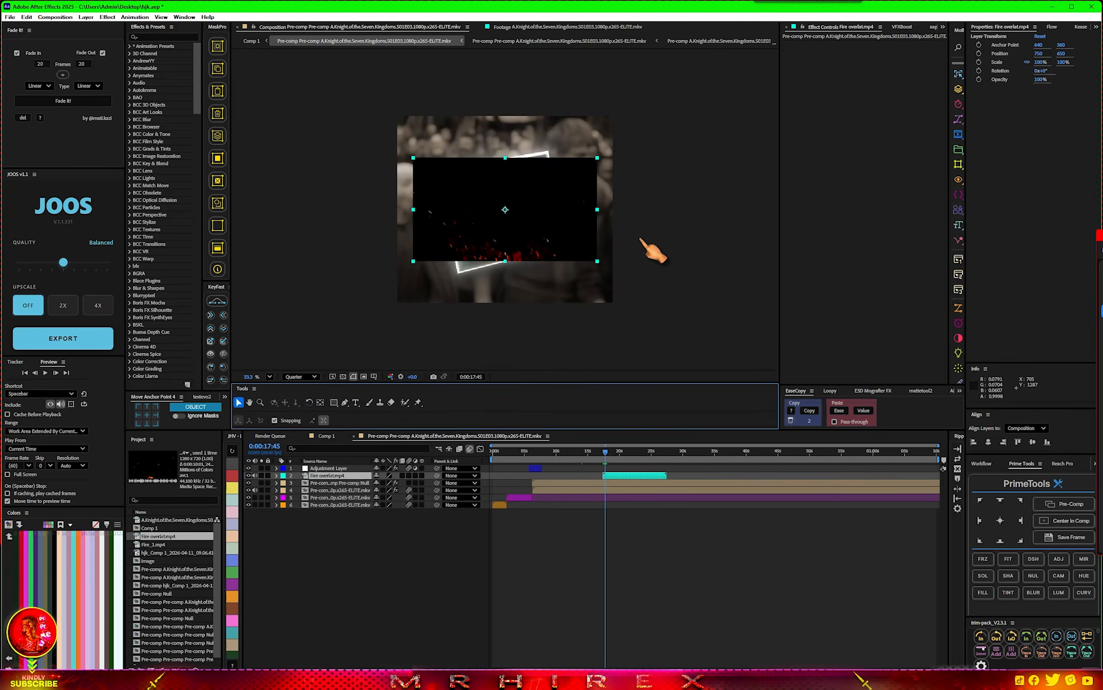
left_click_drag(597, 209, 676, 209)
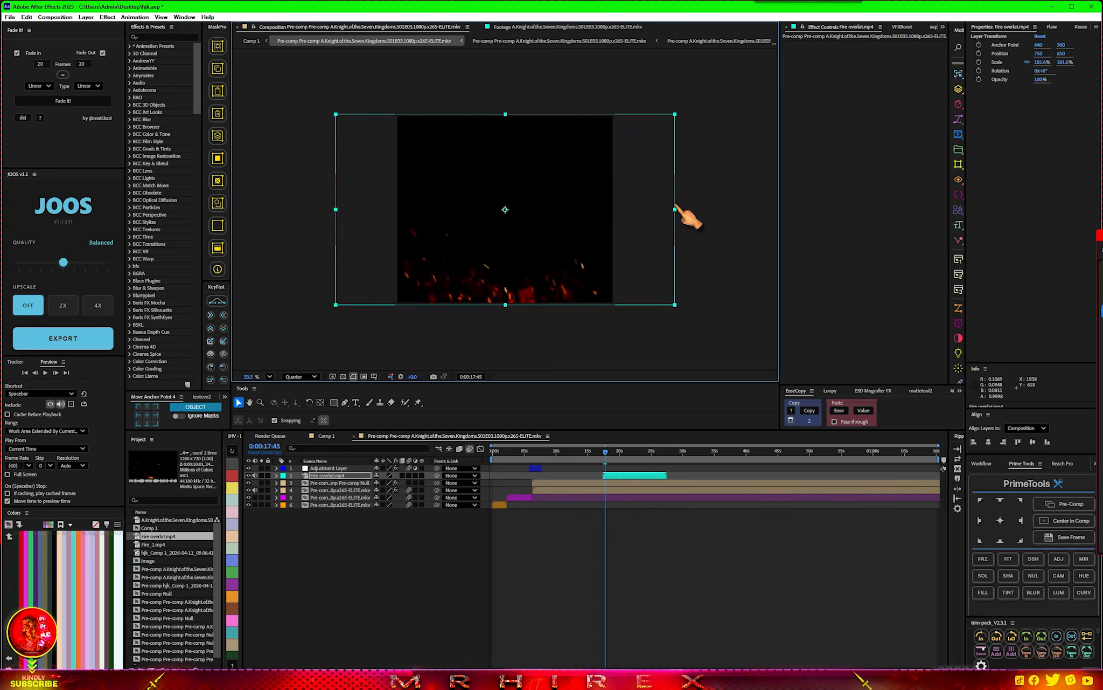
key("ctrl+space")
type("unm")
left_click(600, 476)
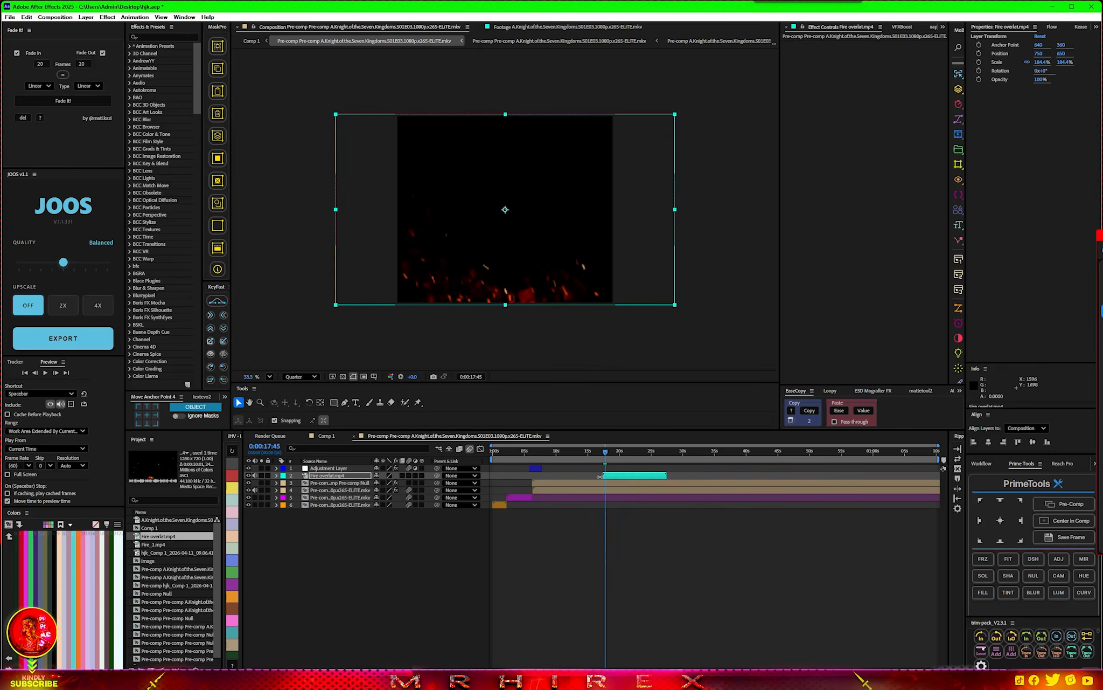
Step: Move the fire overlay to start at 0:00:13:16, preview it and mute its audio
left_click(577, 452)
key("[")
key("space")
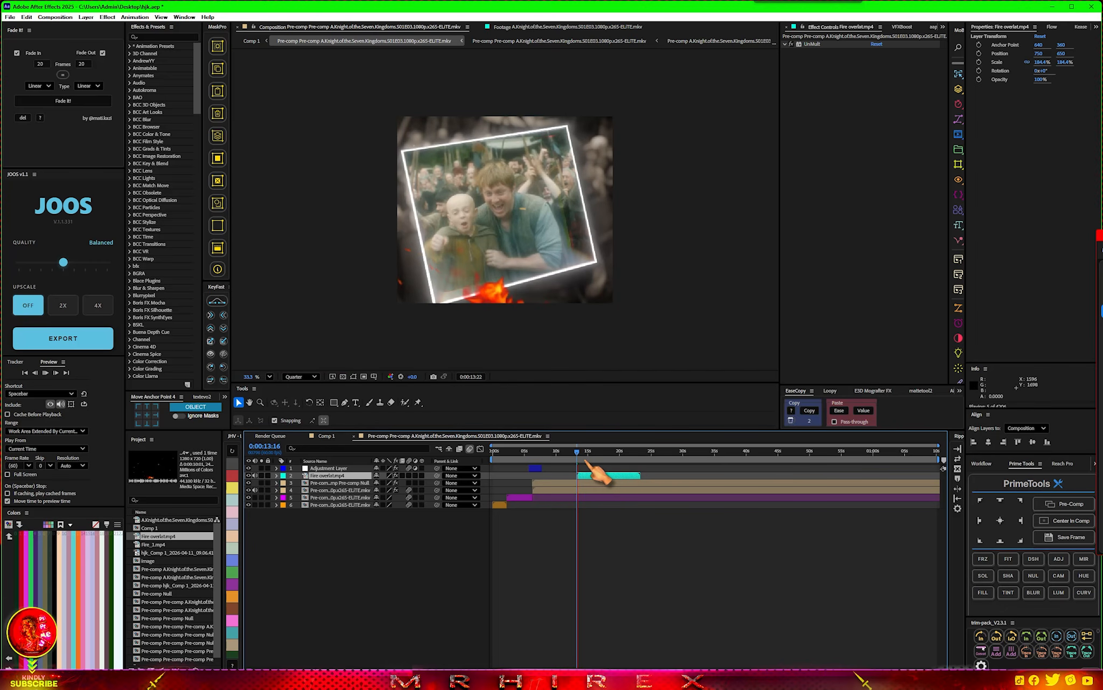
scroll(587, 460, "up", 2)
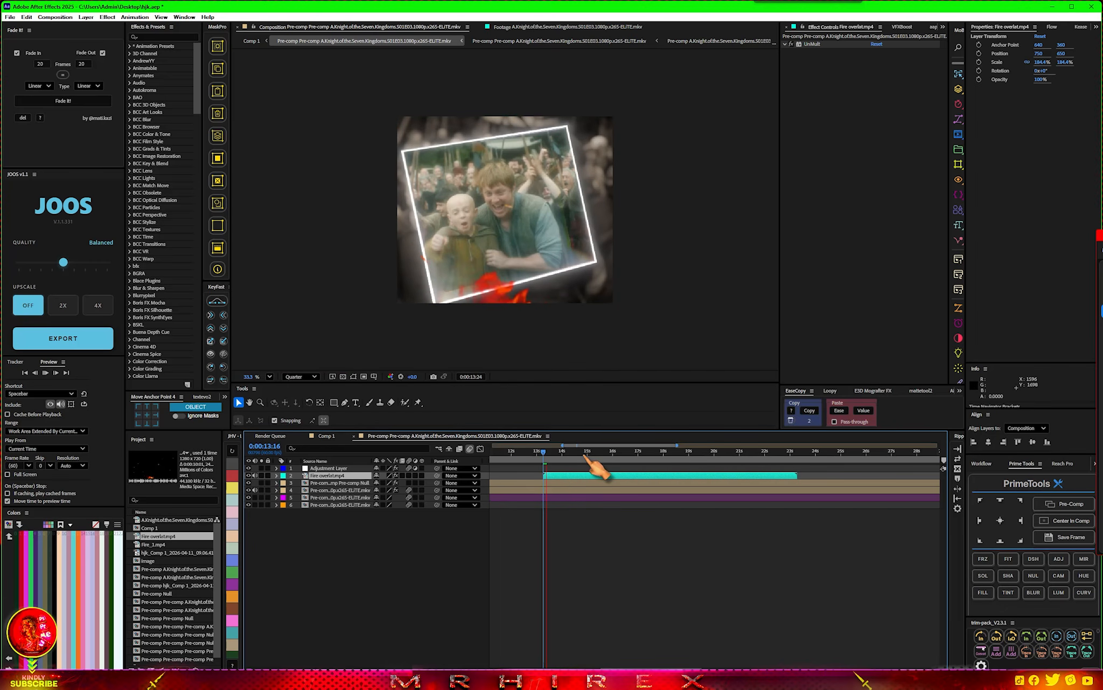
left_click(255, 475)
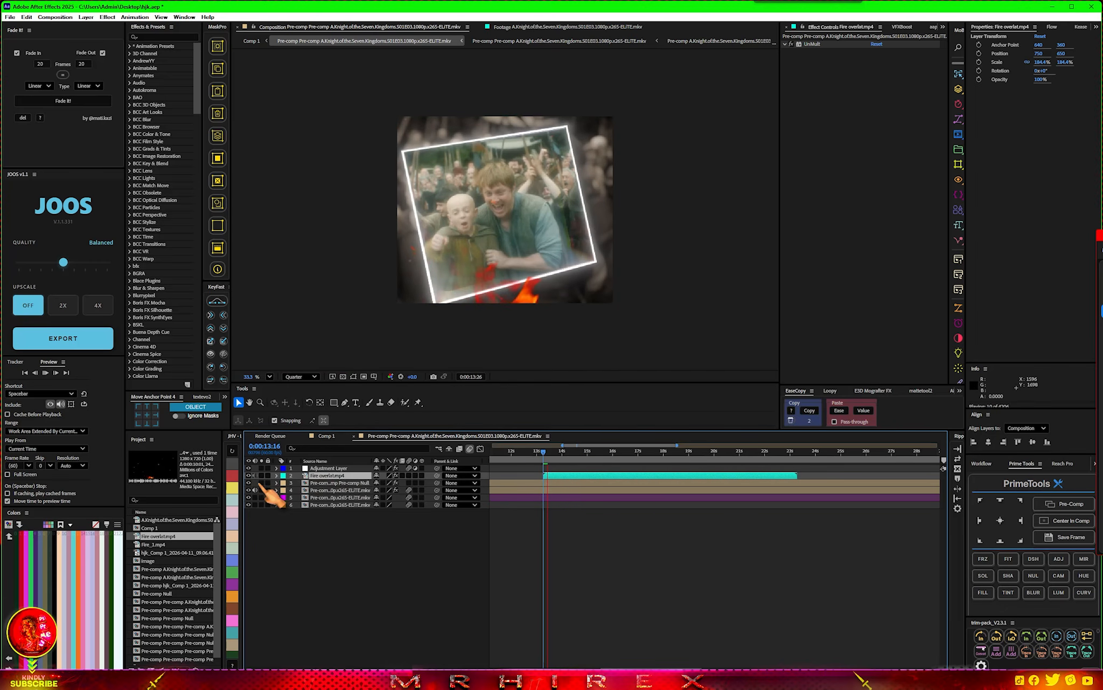
Step: Scrub the fire overlay to about 0:00:14:51 and set the preview resolution to Full
left_click(562, 454)
left_click_drag(563, 454, 585, 455)
left_click(300, 376)
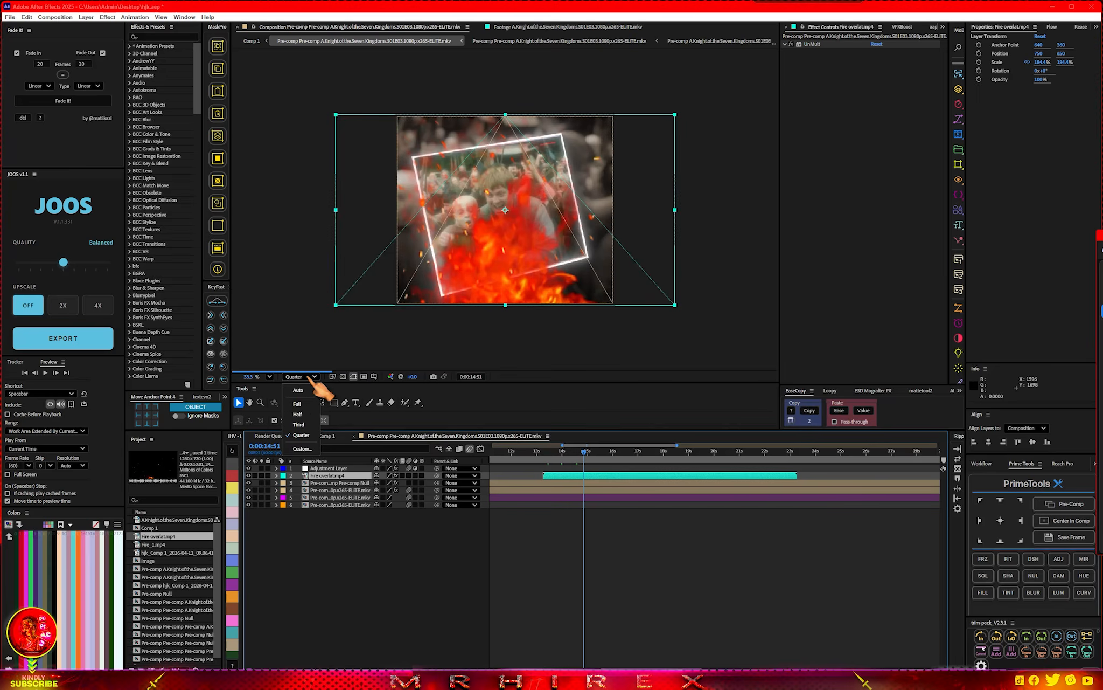
left_click(300, 404)
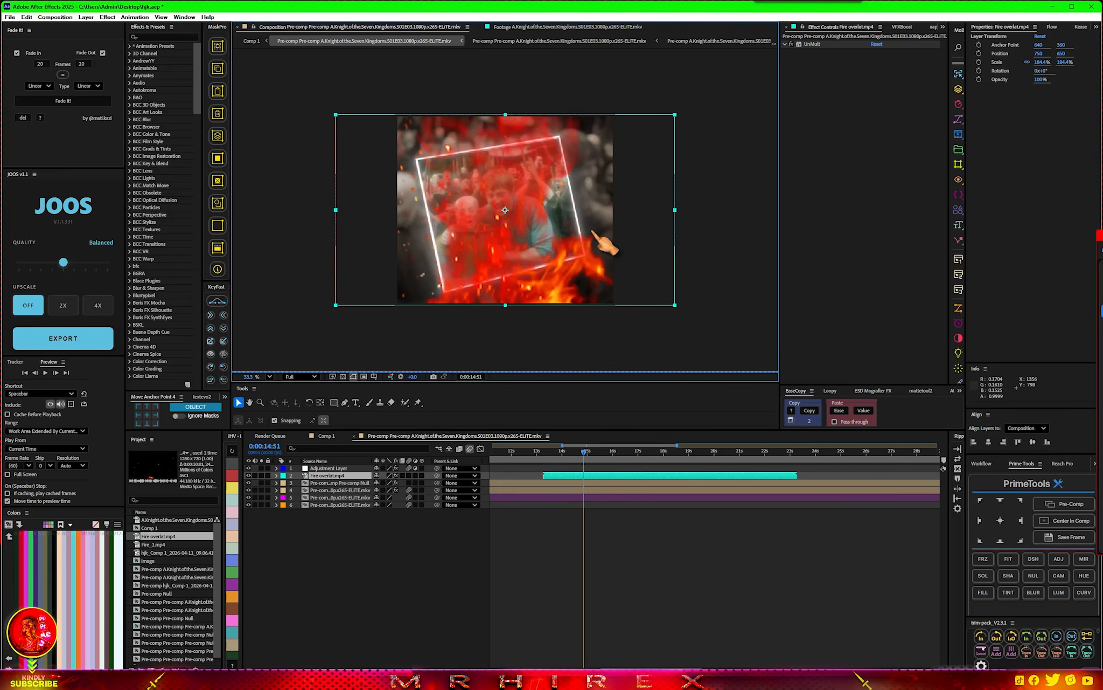
Step: Apply Deep Glow 2 to the fire overlay and check the glowing flames at 0:00:14:27
key("period")
left_click(550, 453)
key("ctrl+space")
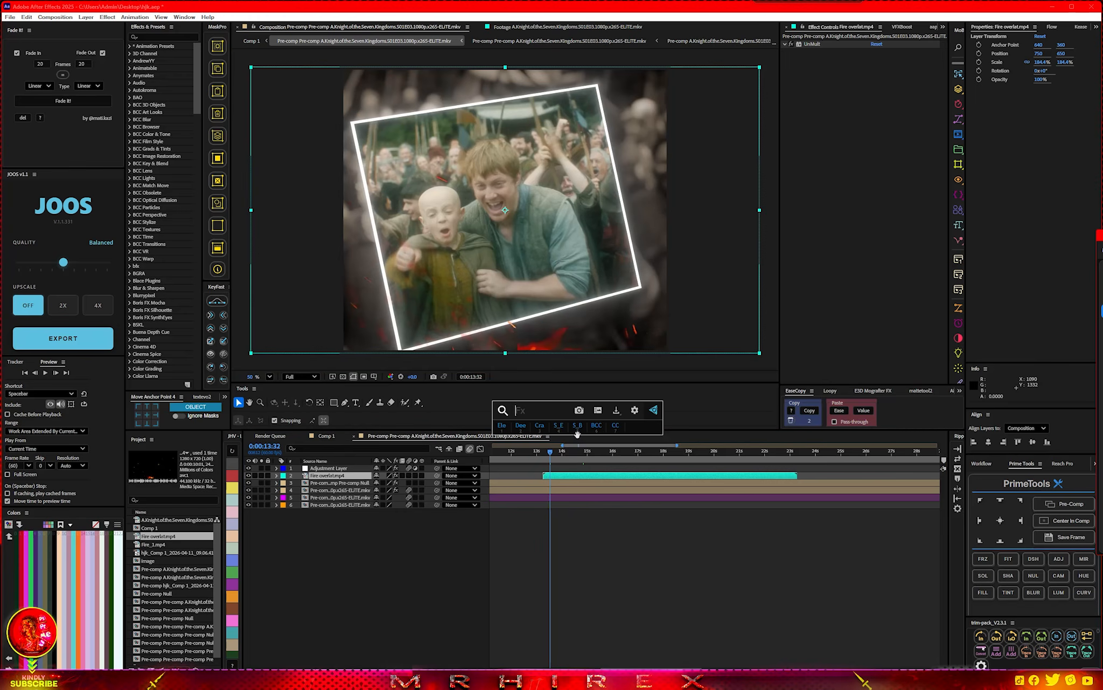
type("deep")
left_click(535, 449)
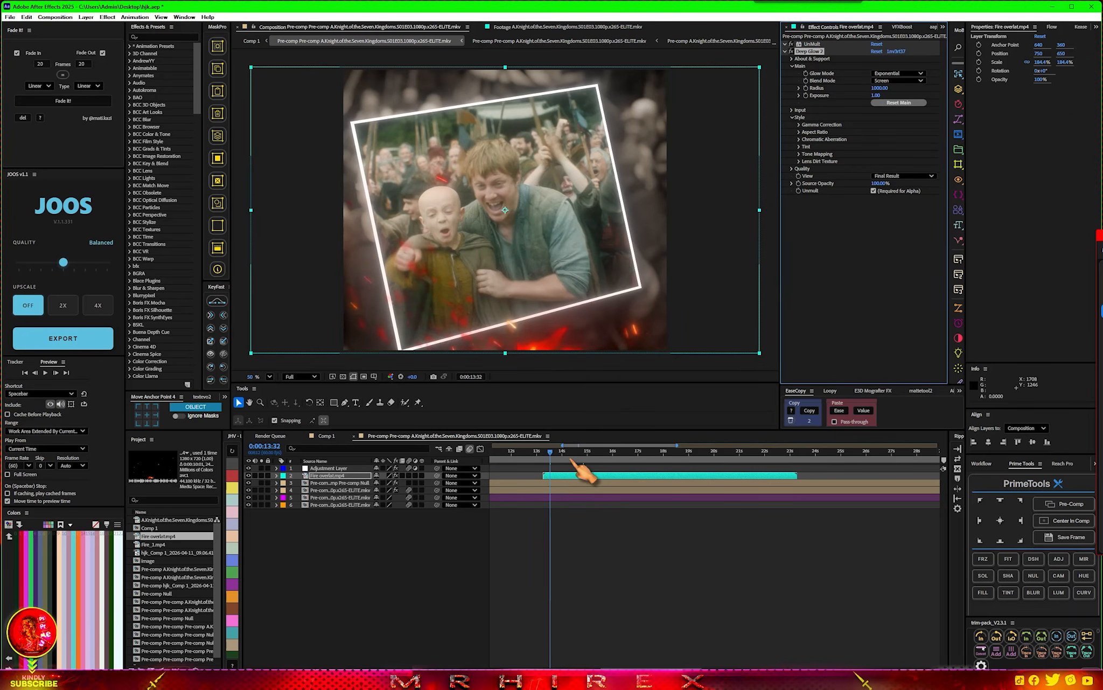
left_click(575, 454)
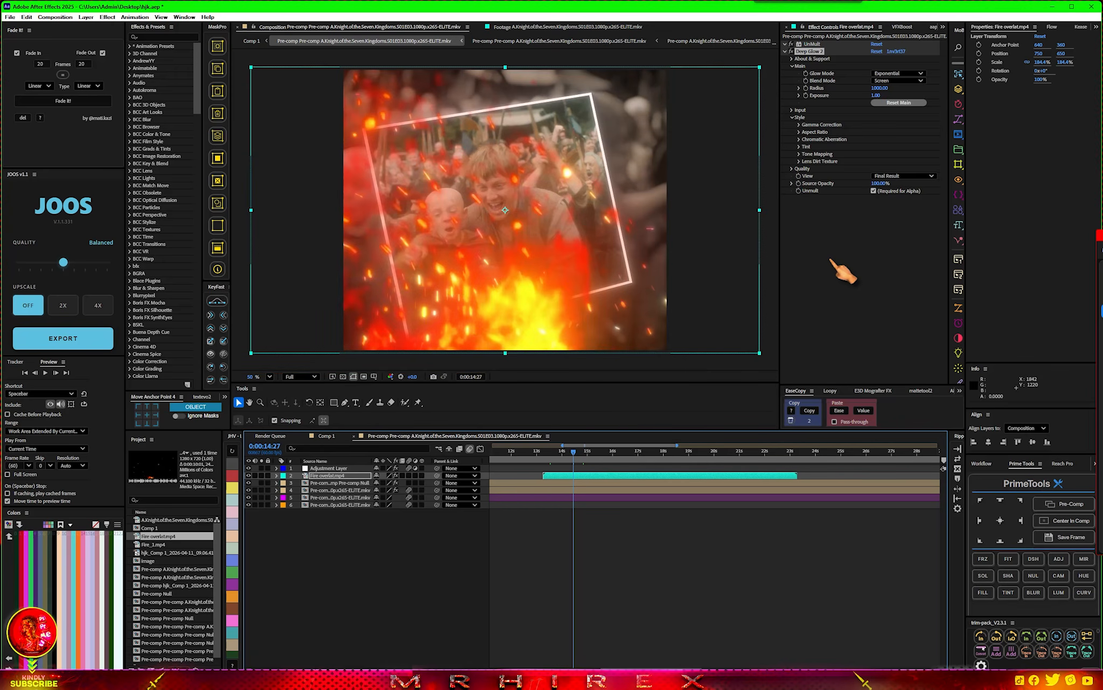
Step: Apply the Hue/Saturation effect to the fire overlay
key("ctrl+space")
type("hue")
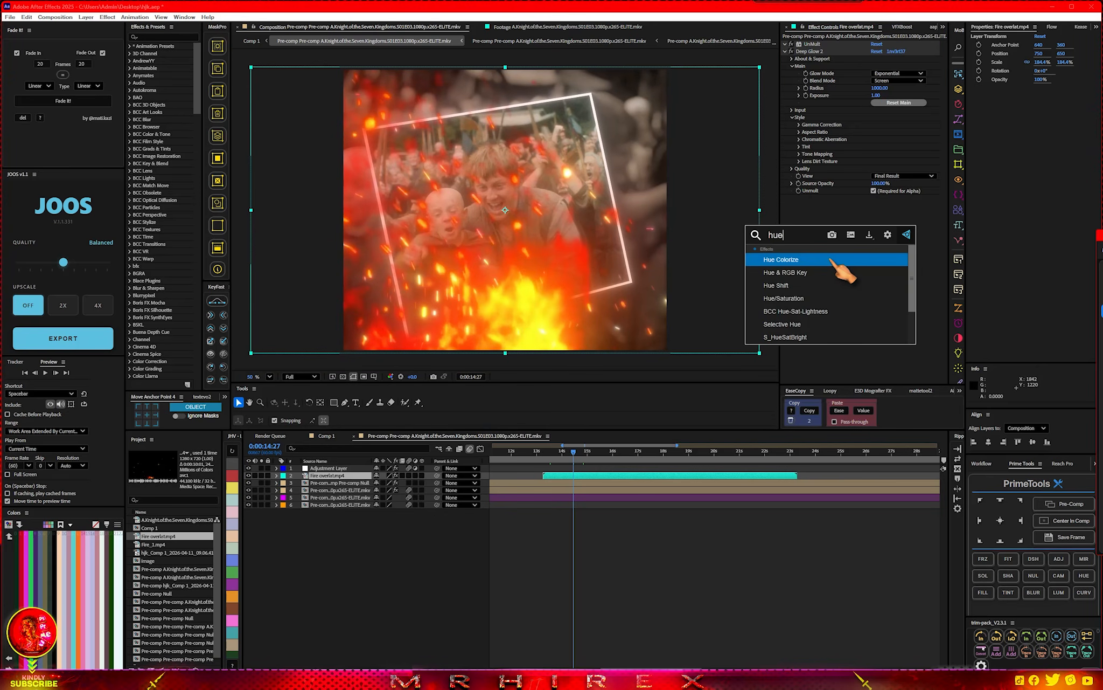
left_click(795, 298)
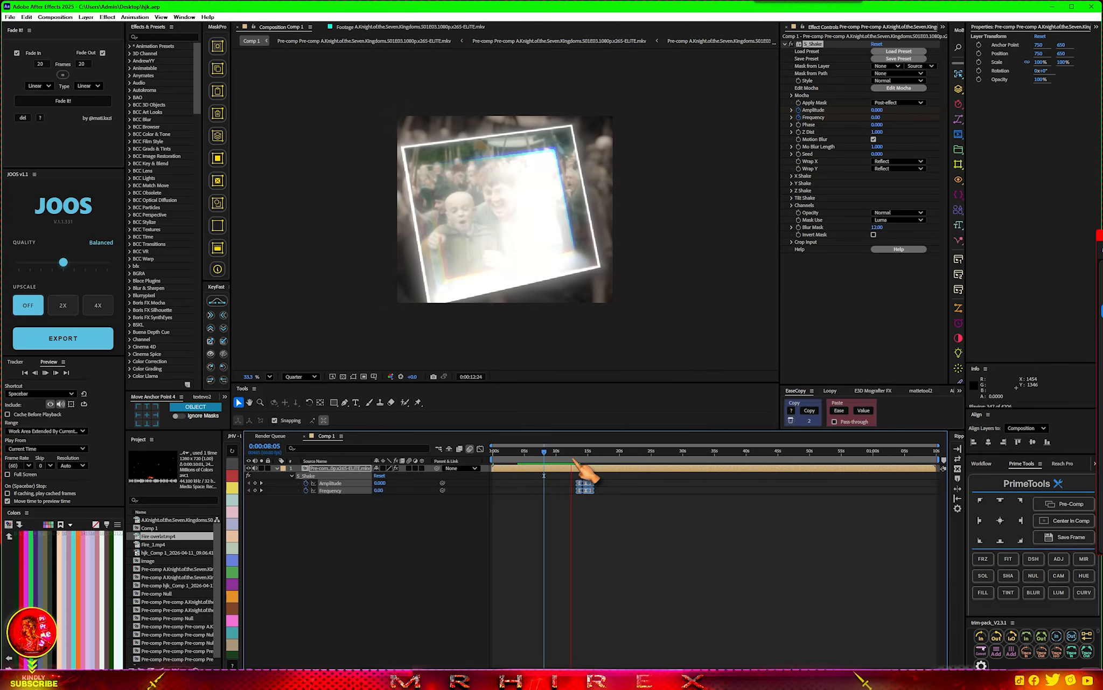
Step: Preview the fire shake, pre-compose the Comp 1 layer at 0:00:14:40 and apply the Bokeh effect to it
key("space")
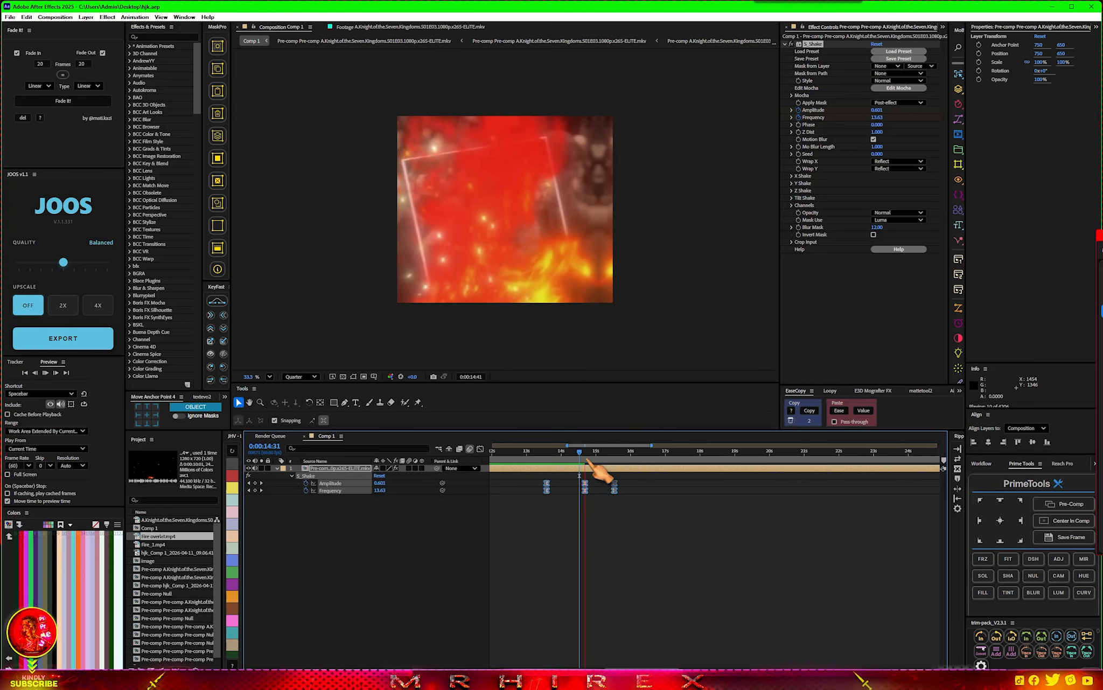
left_click(584, 452)
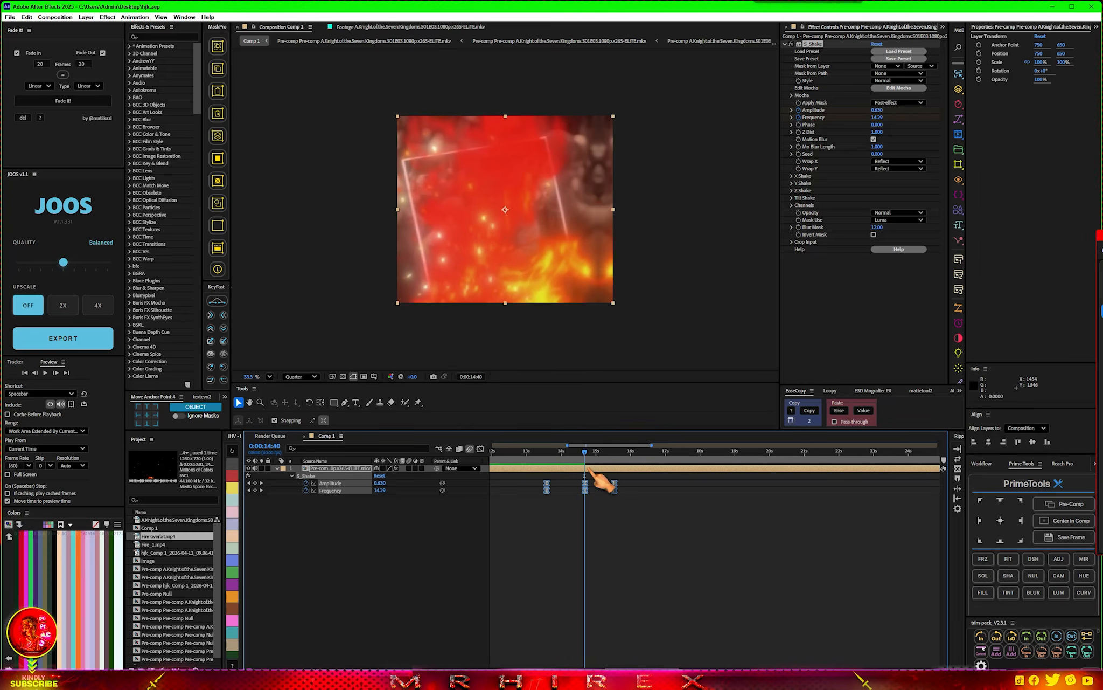
left_click(1062, 506)
left_click(588, 468)
key("ctrl+space")
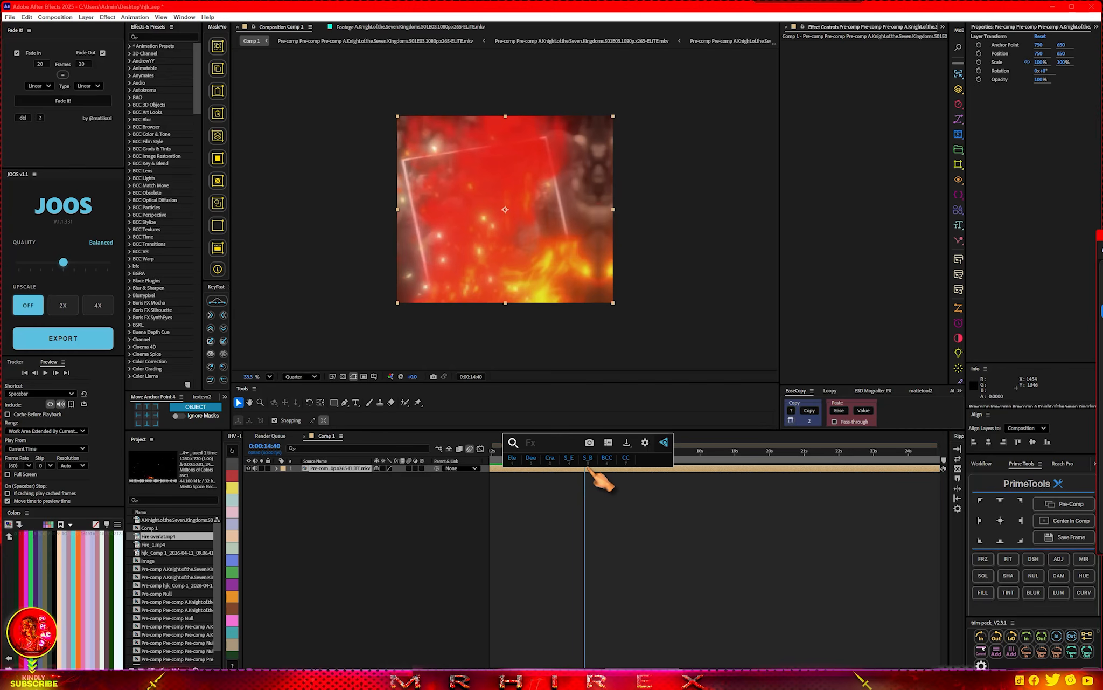
type("bok")
key("Return")
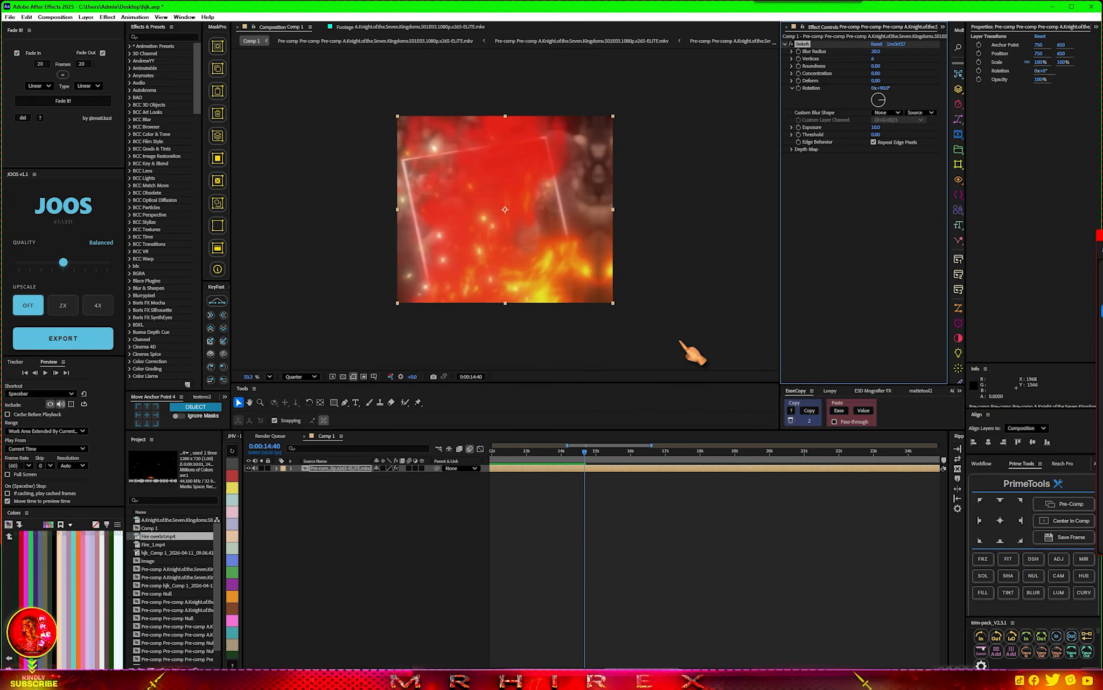
Step: Keyframe the Bokeh Blur Radius from 0 at about 0:00:14:28 to 35 at 0:00:15:06, then scrub to 0:00:15:17
left_click_drag(874, 53, 504, 69)
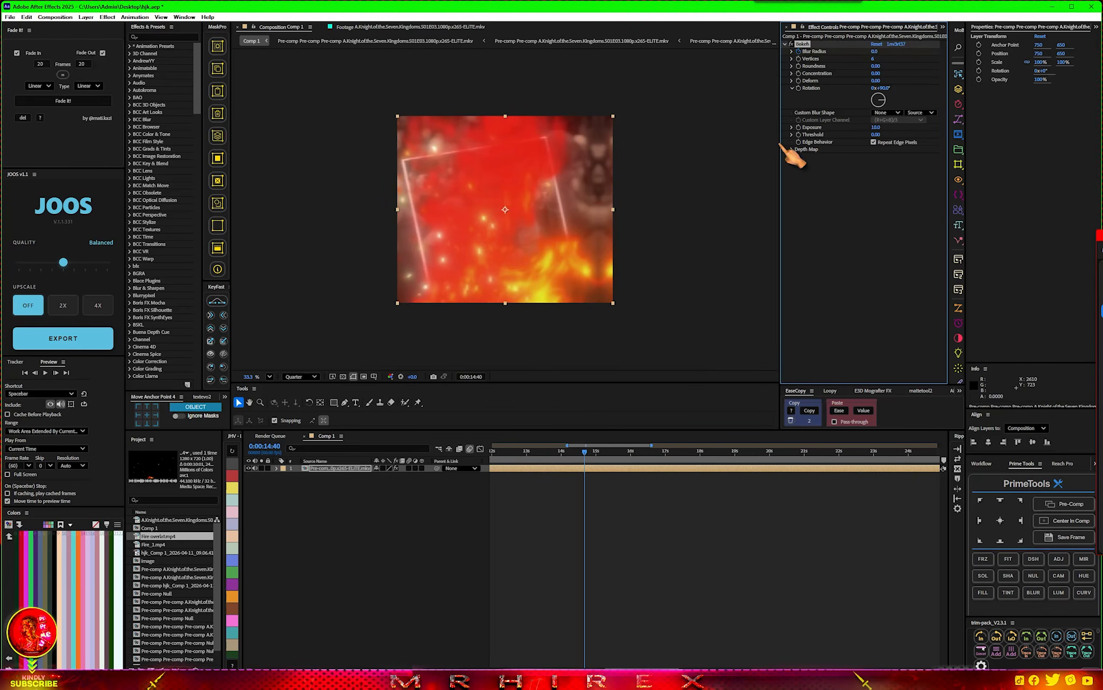
key("u")
left_click_drag(585, 483, 600, 451)
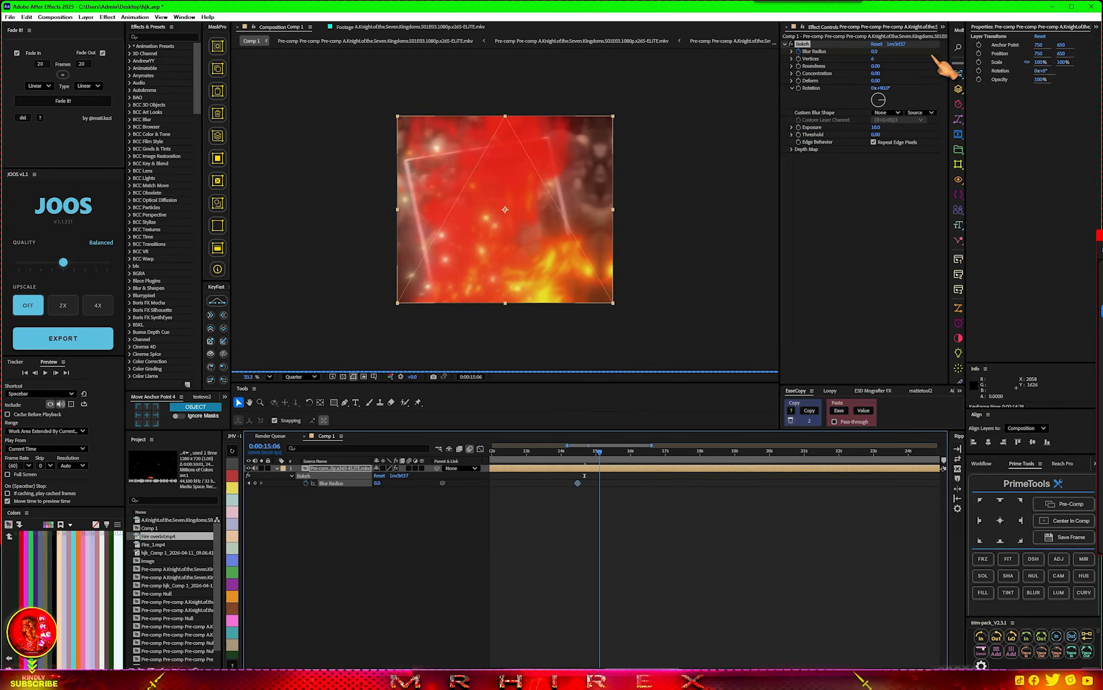
left_click_drag(874, 52, 879, 94)
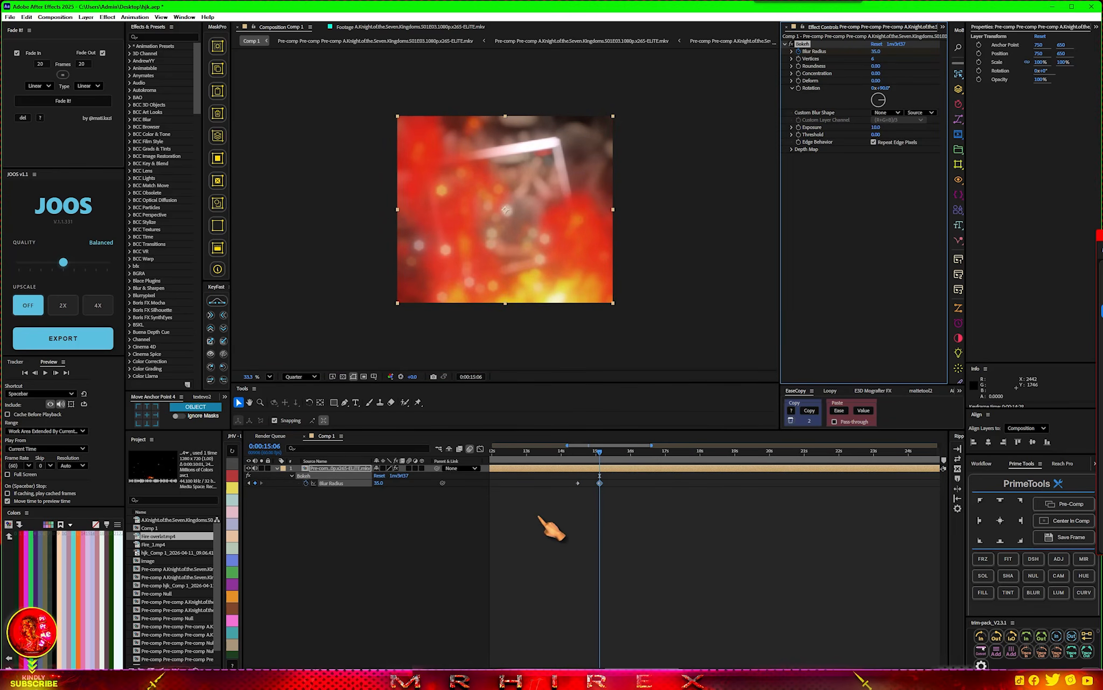
left_click_drag(602, 452, 607, 453)
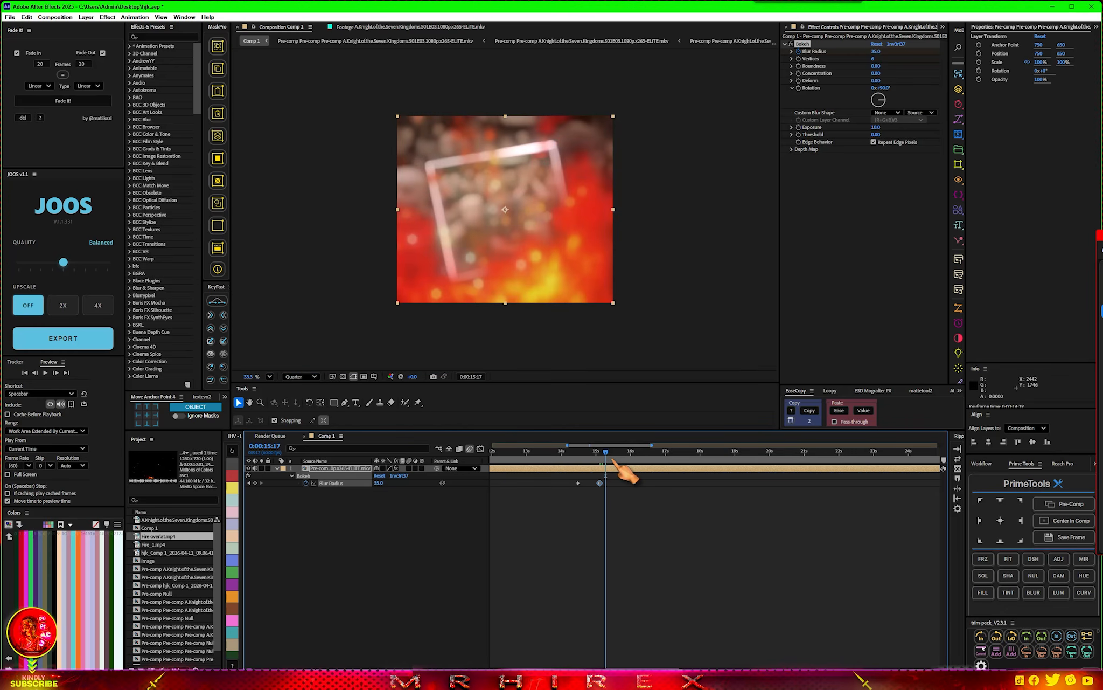
left_click(606, 475)
key("ctrl+shift+d")
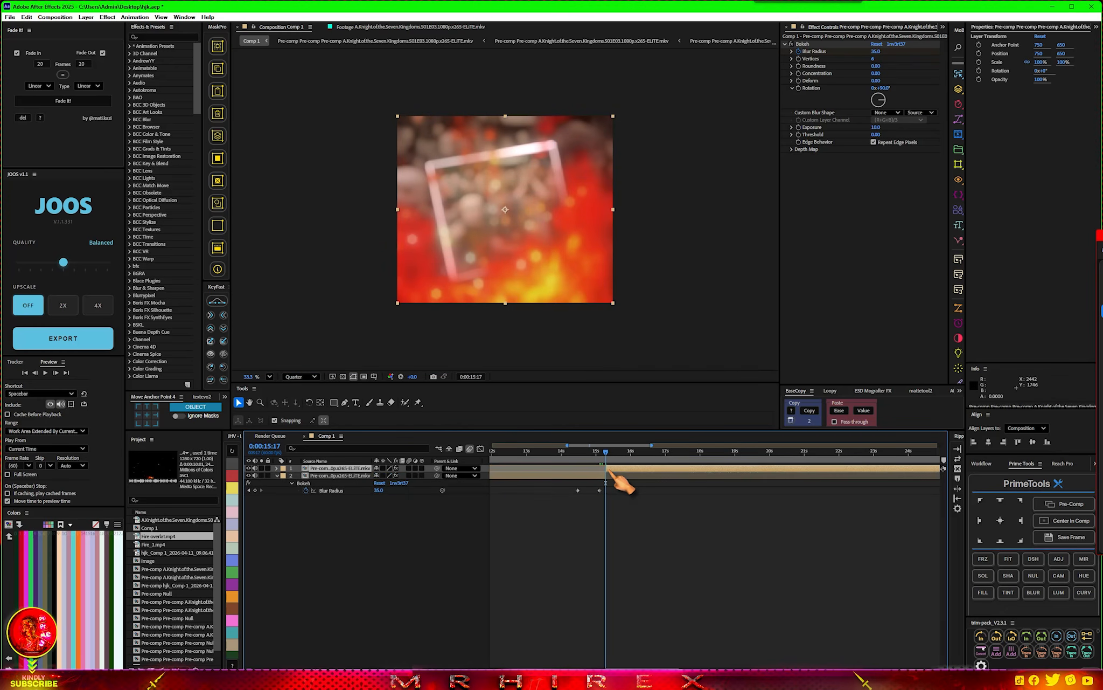
key("ctrl+z")
Step: Split the bokeh layer at 0:00:15:13 and pre-compose its second part
key("Page_Up")
key("Page_Up")
key("Page_Up")
key("Page_Up")
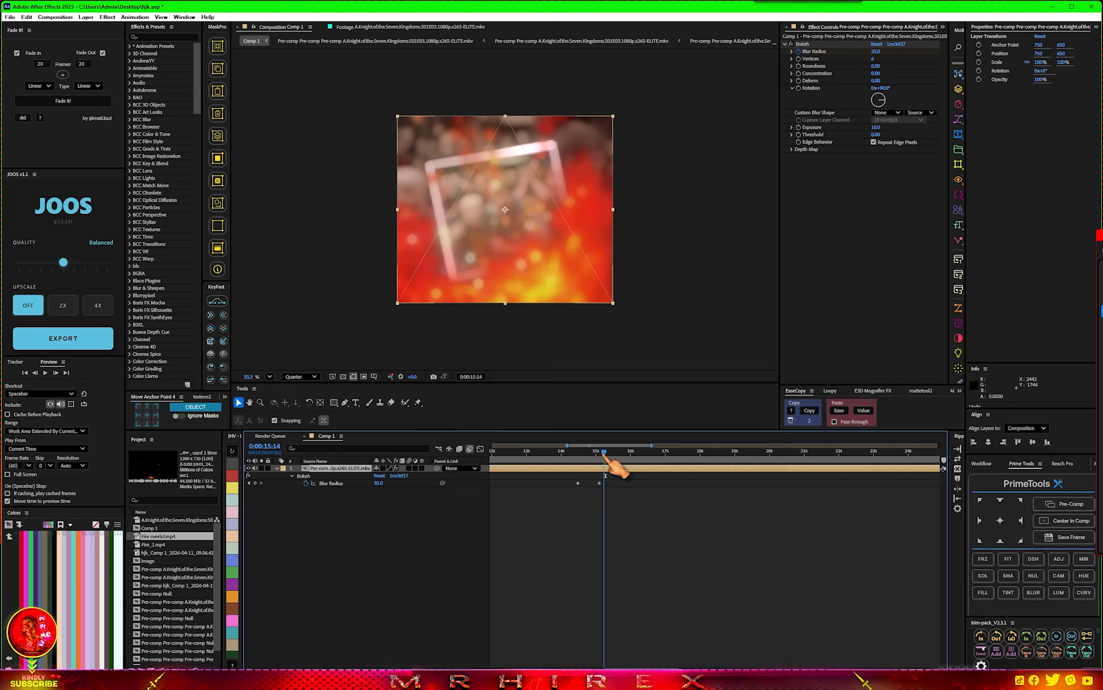
key("ctrl+shift+d")
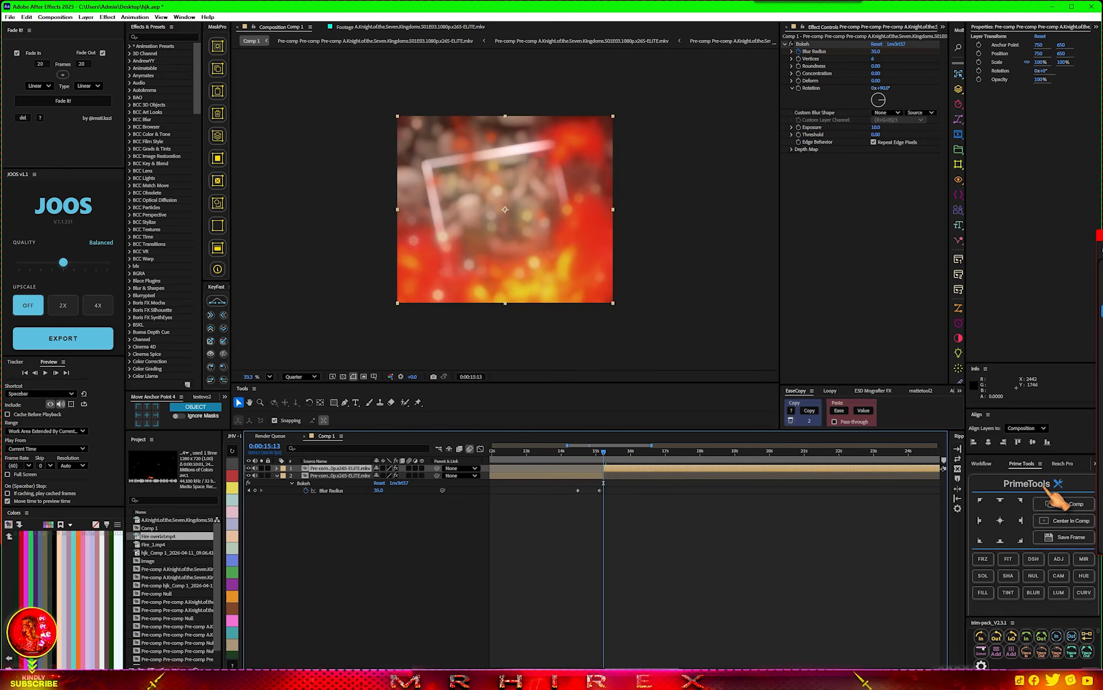
left_click(1066, 507)
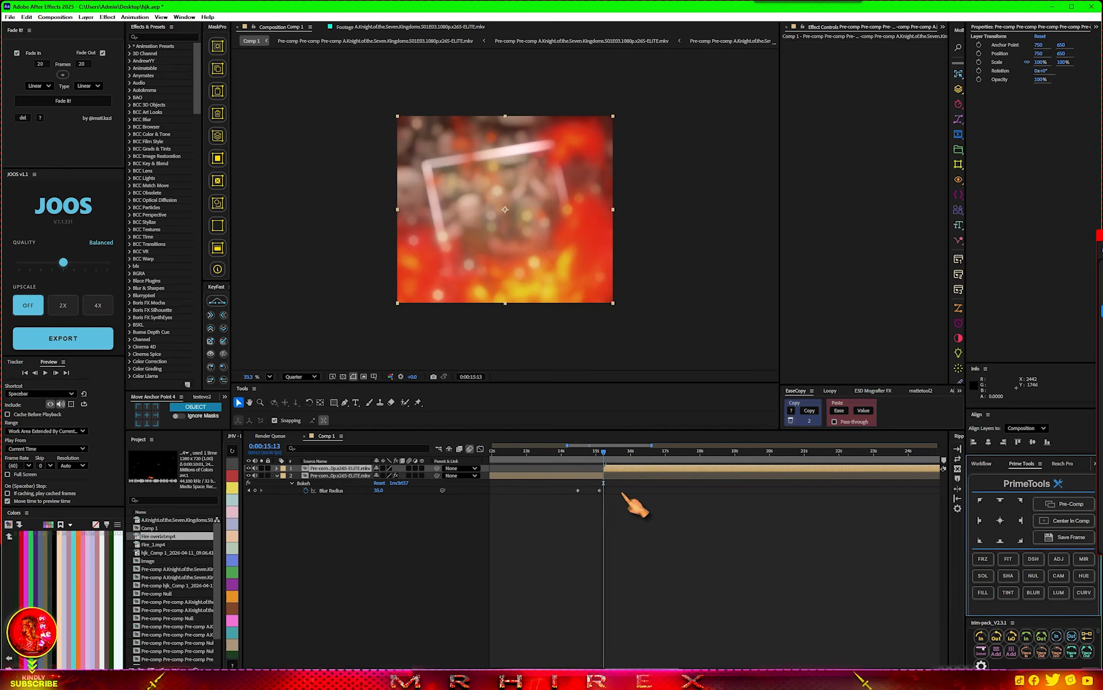
Step: Apply the Shatter effect to the second part of the split layer and set its View to Rendered
key("ctrl+space")
type("sha")
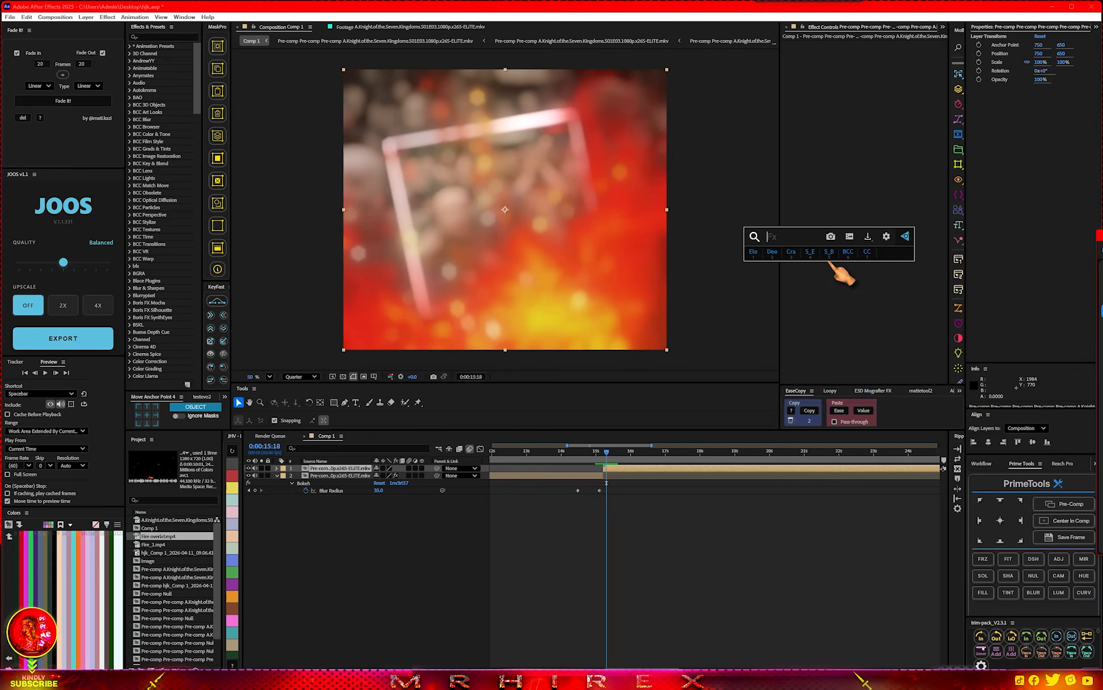
type("shatt")
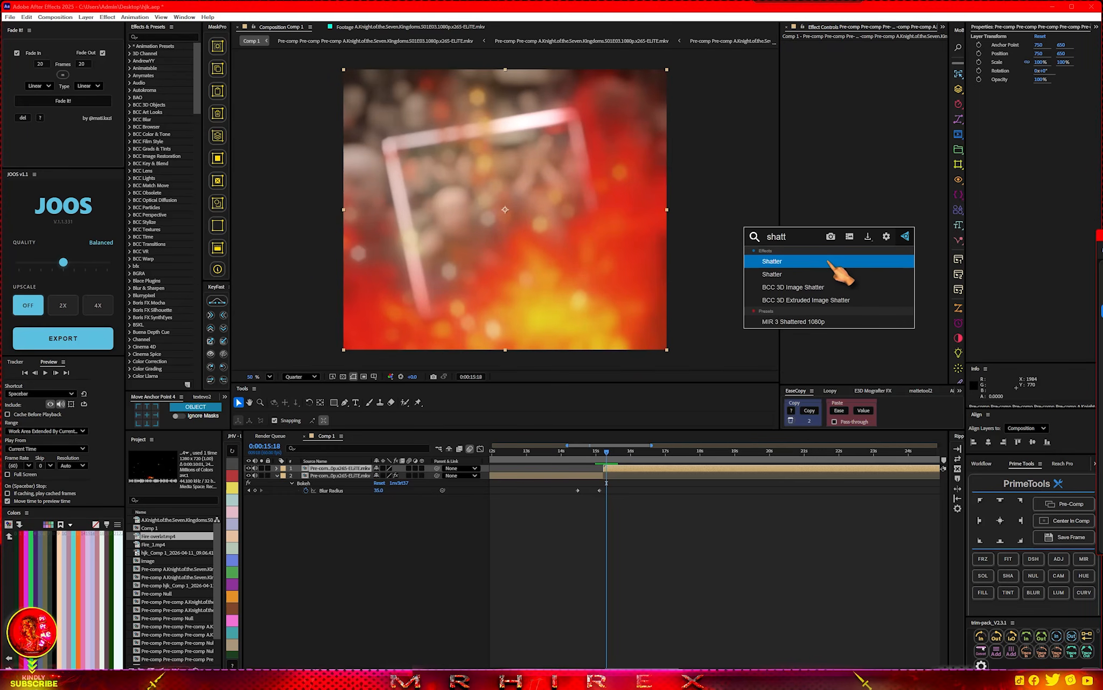
left_click(813, 270)
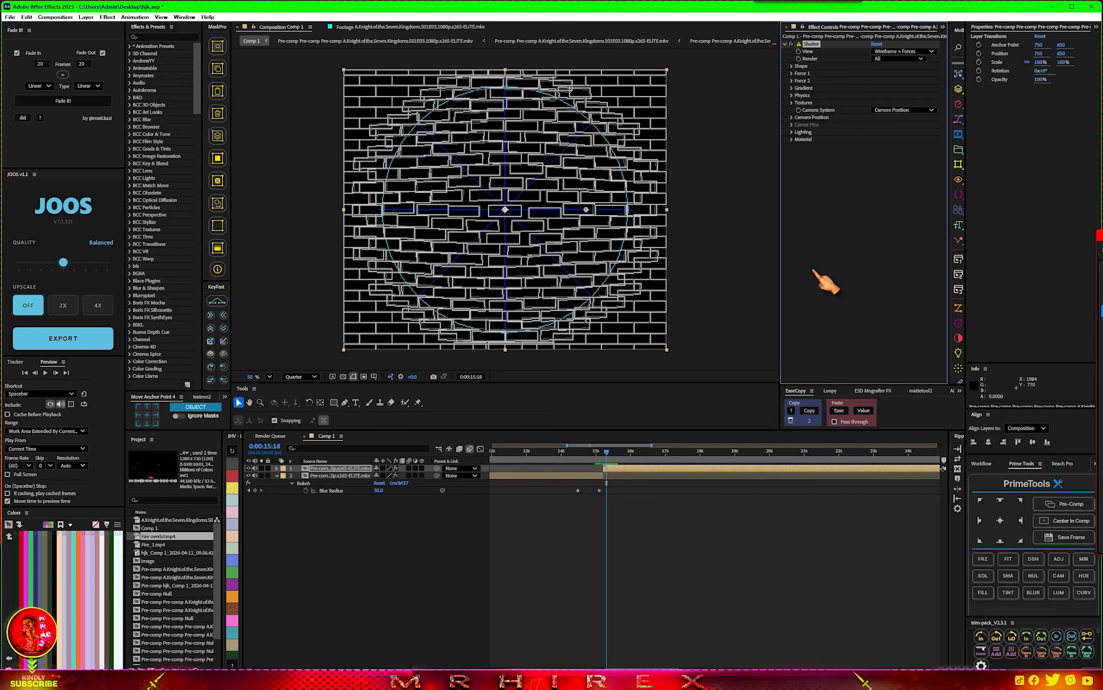
left_click(878, 60)
left_click(826, 82)
left_click(900, 52)
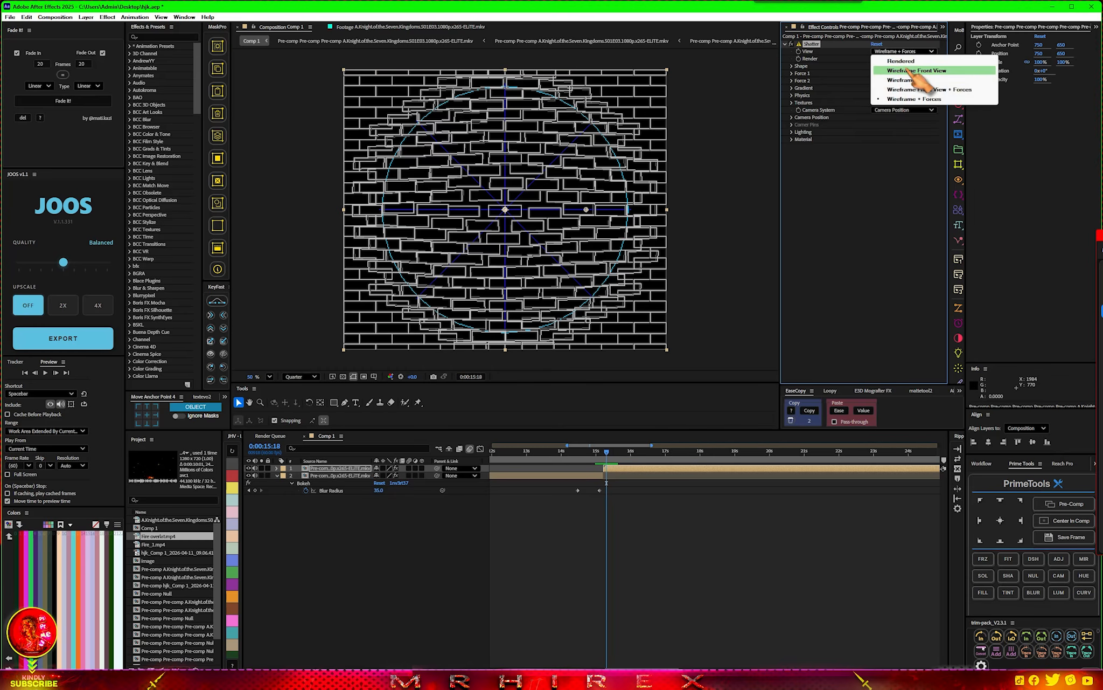
left_click(905, 71)
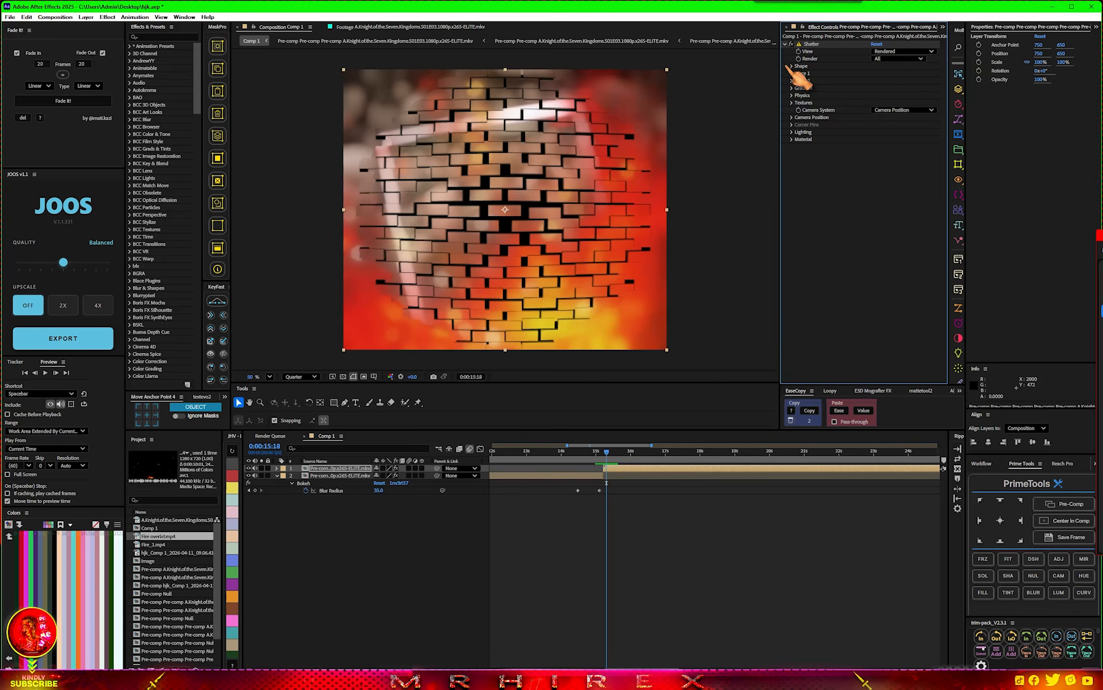
Step: Set the Shatter shape to the Glass pattern with Repetitions 5.40 and Extrusion Depth 2.18
left_click(801, 65)
left_click(903, 73)
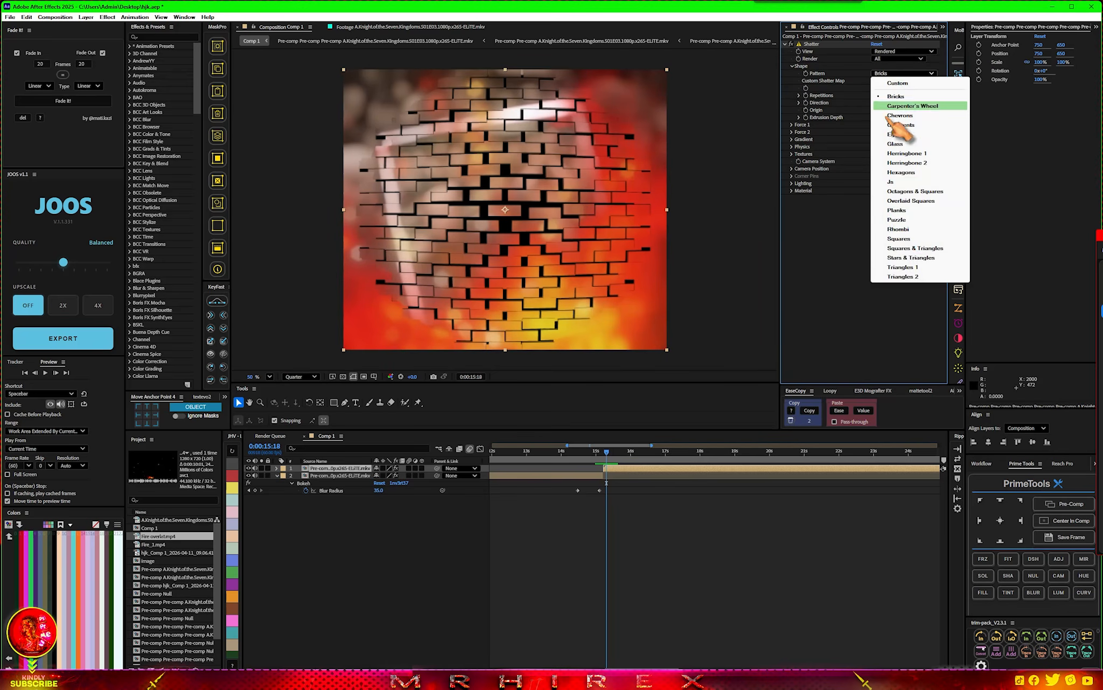
left_click(898, 143)
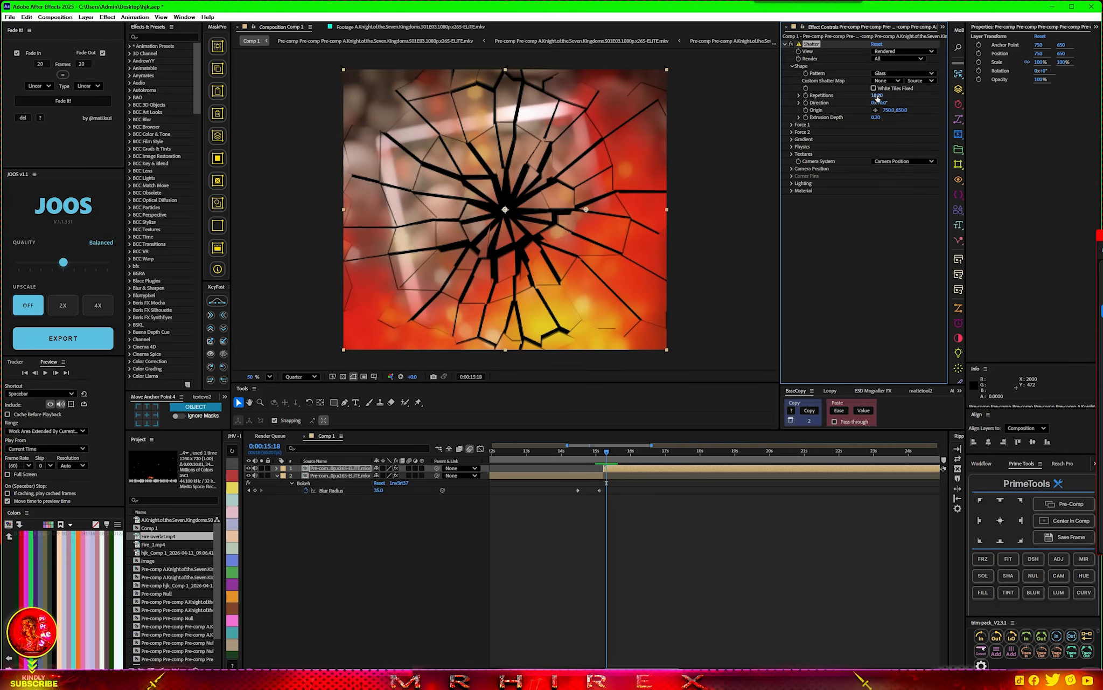
left_click_drag(866, 94, 951, 108)
scroll(599, 492, "up", 3)
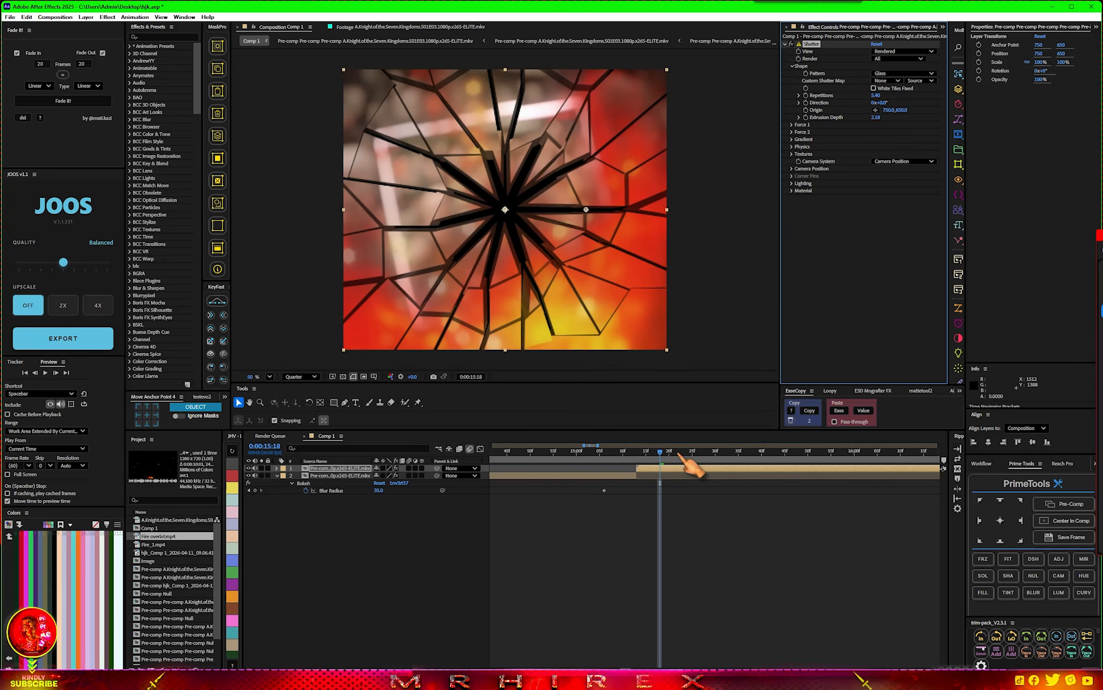
Step: Set the Shatter Extrusion Depth to 1.62 and Force 1 Strength to 8.00, checking at 0:00:15:29 and previewing from 0:00:15:11
left_click_drag(677, 454, 712, 456)
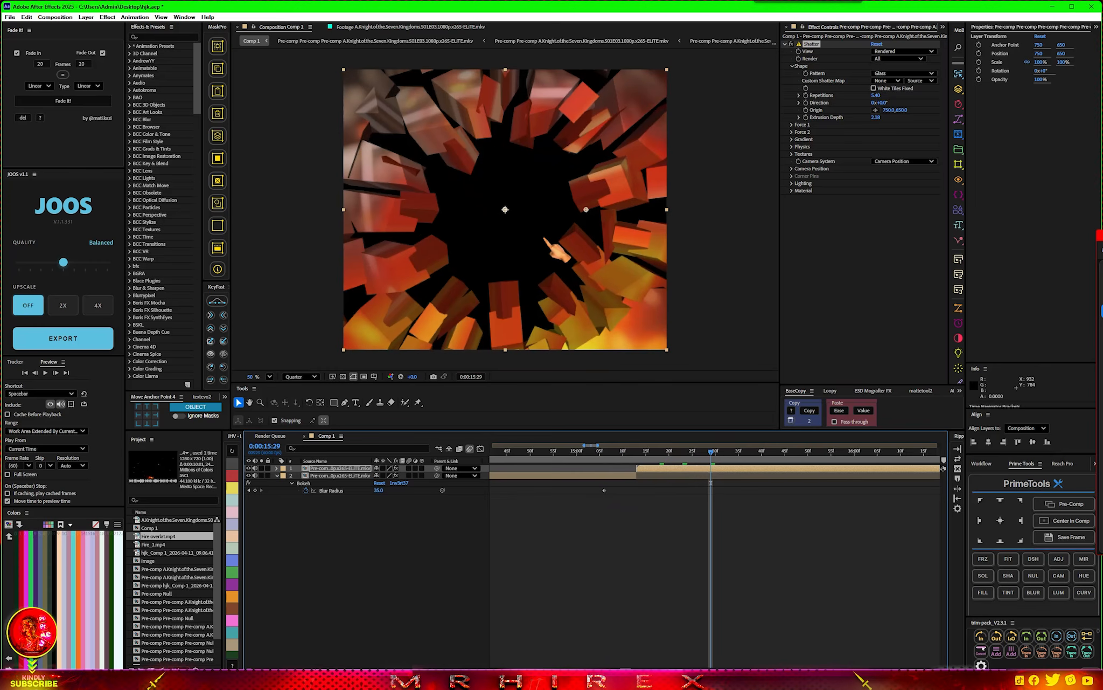
scroll(545, 238, "down", 2)
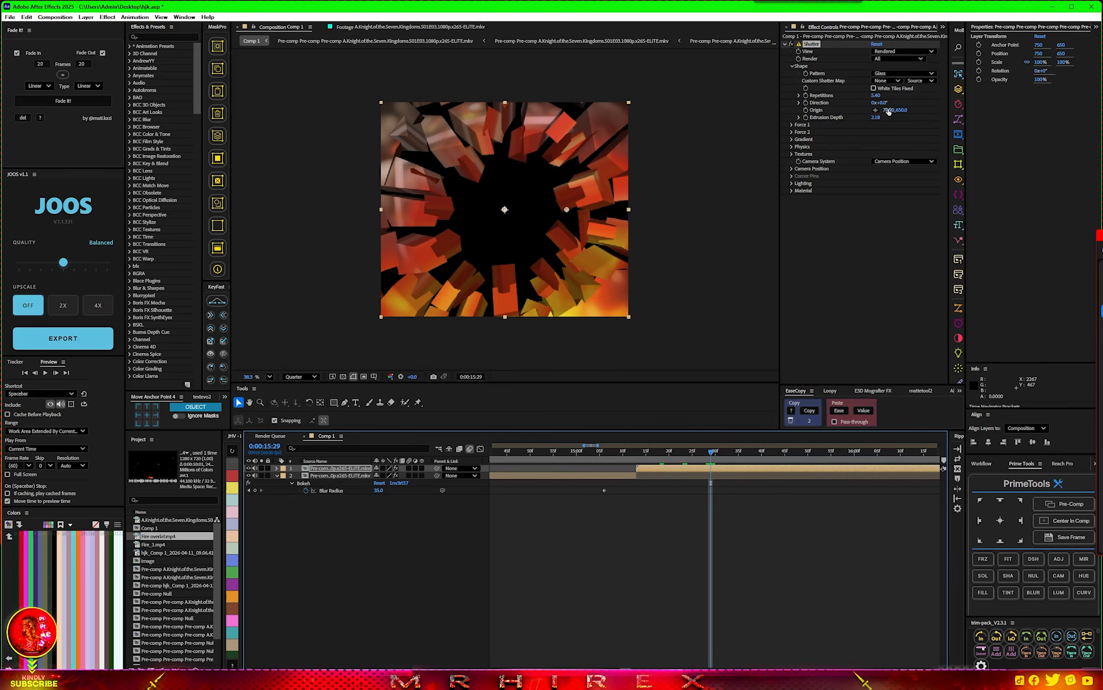
left_click_drag(872, 119, 850, 120)
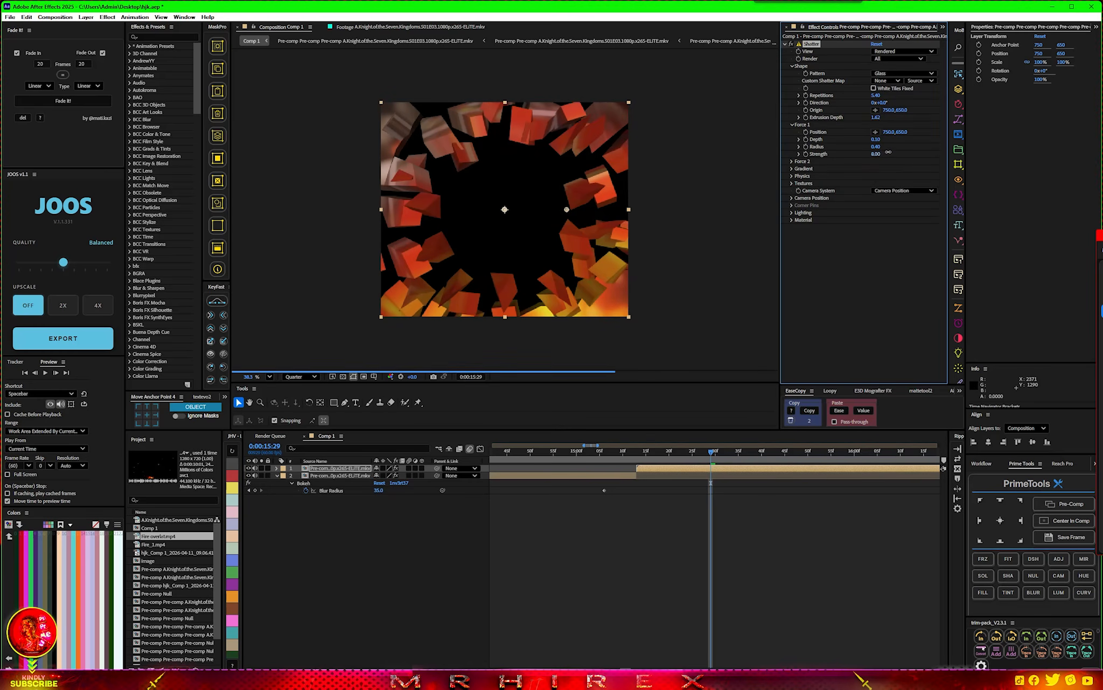
left_click(785, 452)
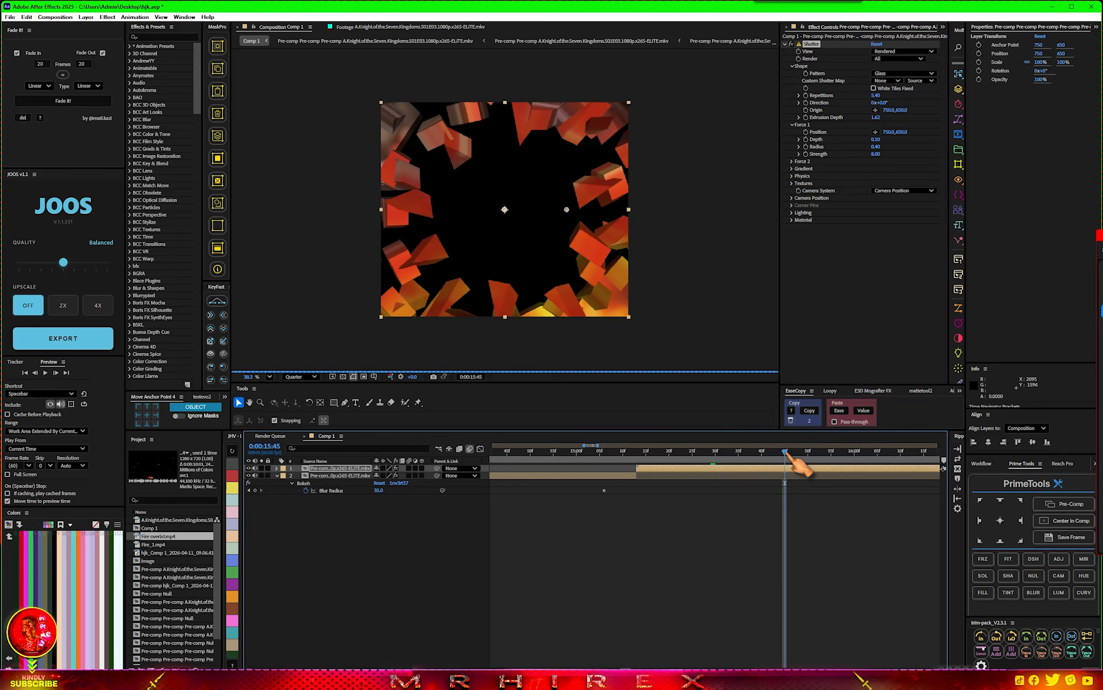
left_click(627, 451)
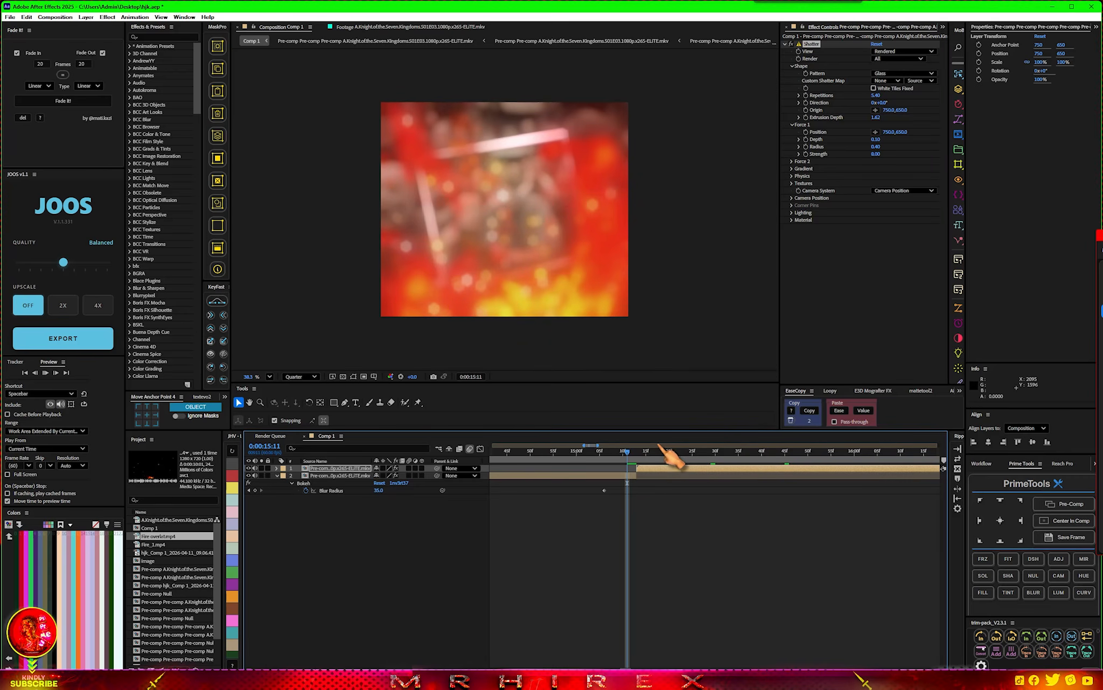
key("space")
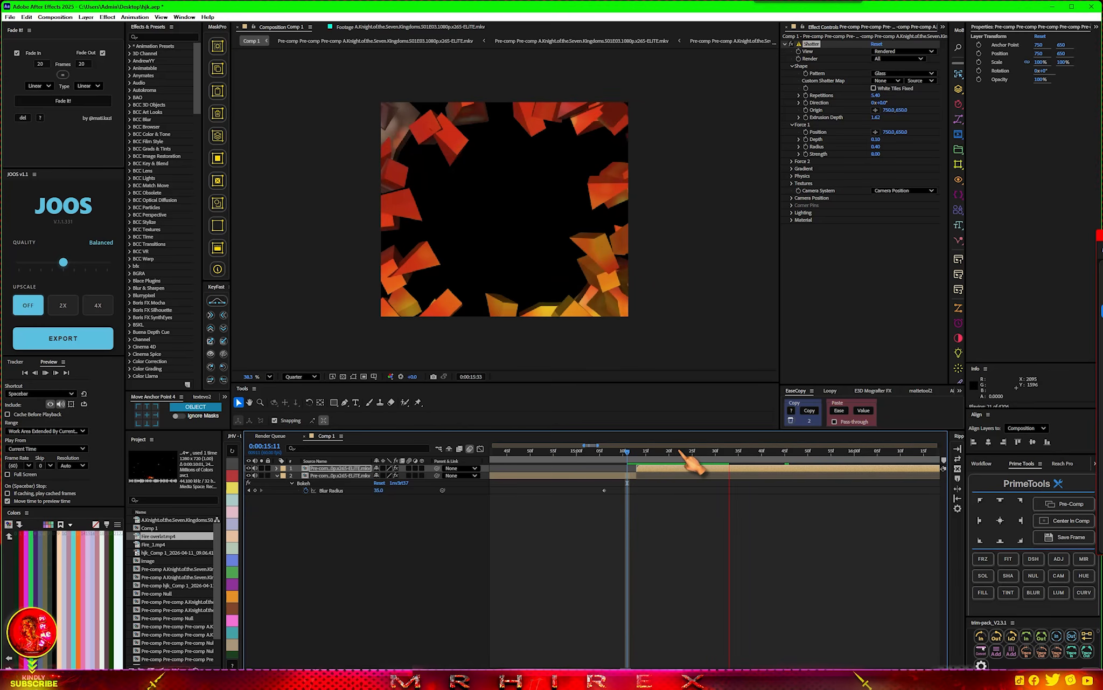
Step: Set the Shatter Force 1 Strength to 14.20 while viewing 0:00:15:45, and preview the explosion
left_click(785, 461)
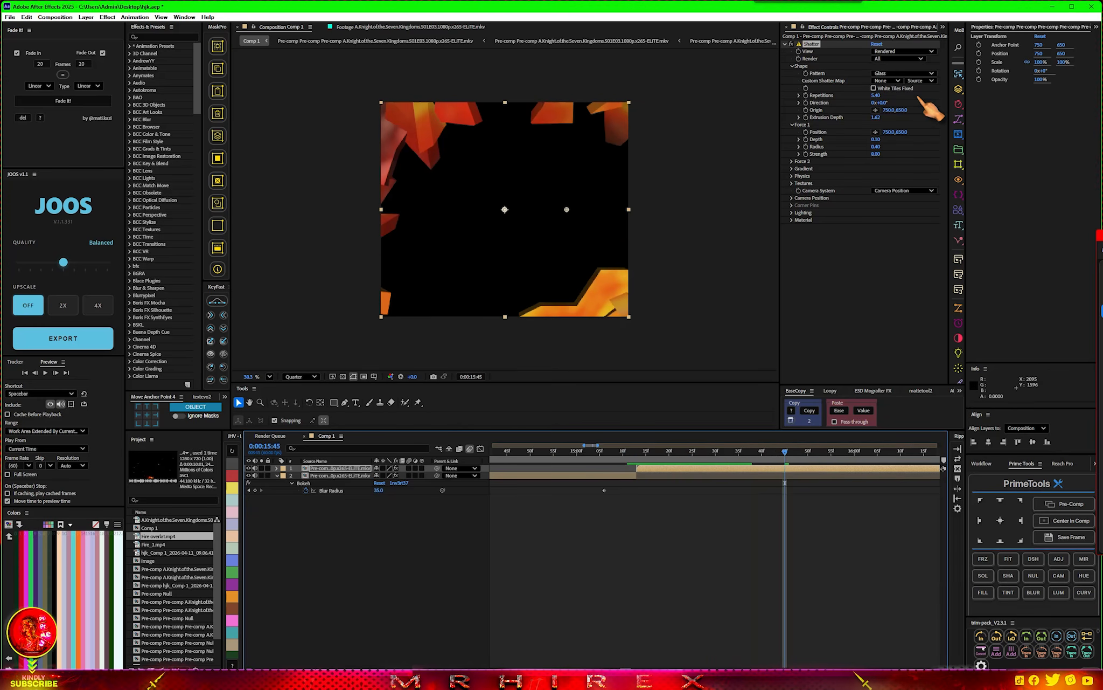
left_click_drag(876, 157, 886, 154)
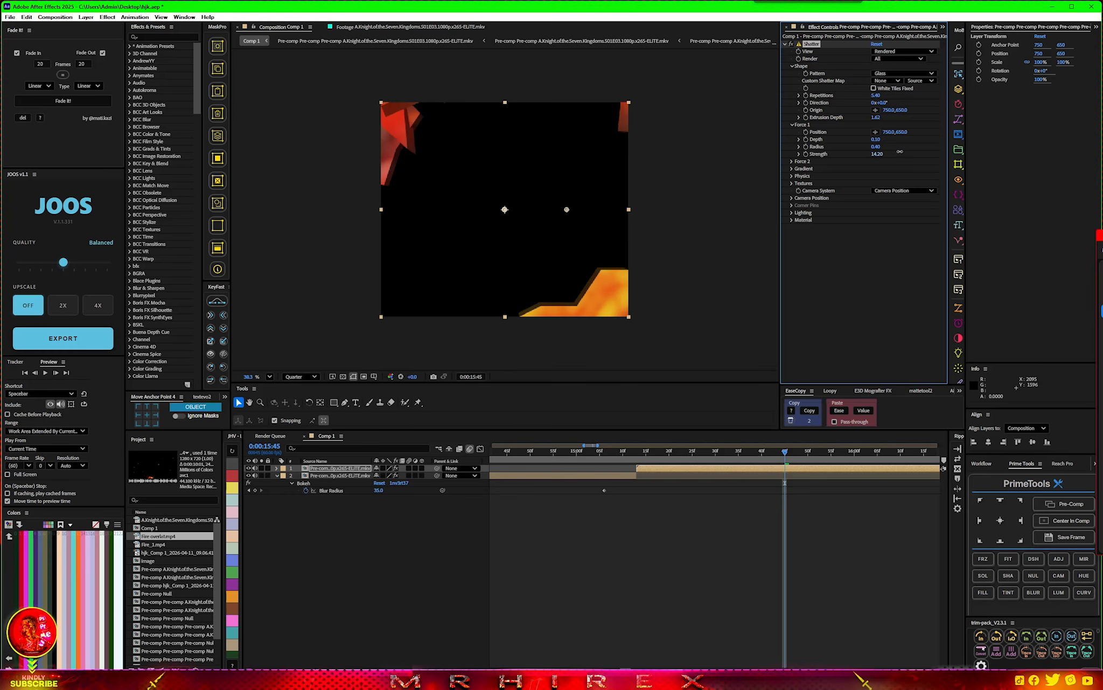
left_click(619, 451)
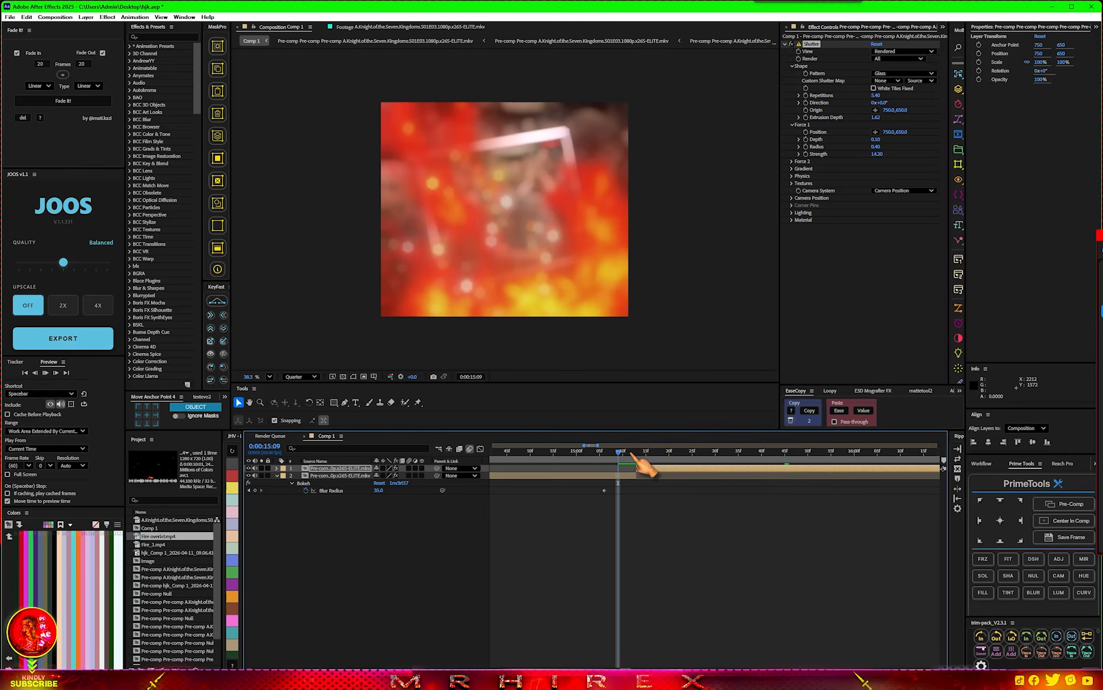
key("space")
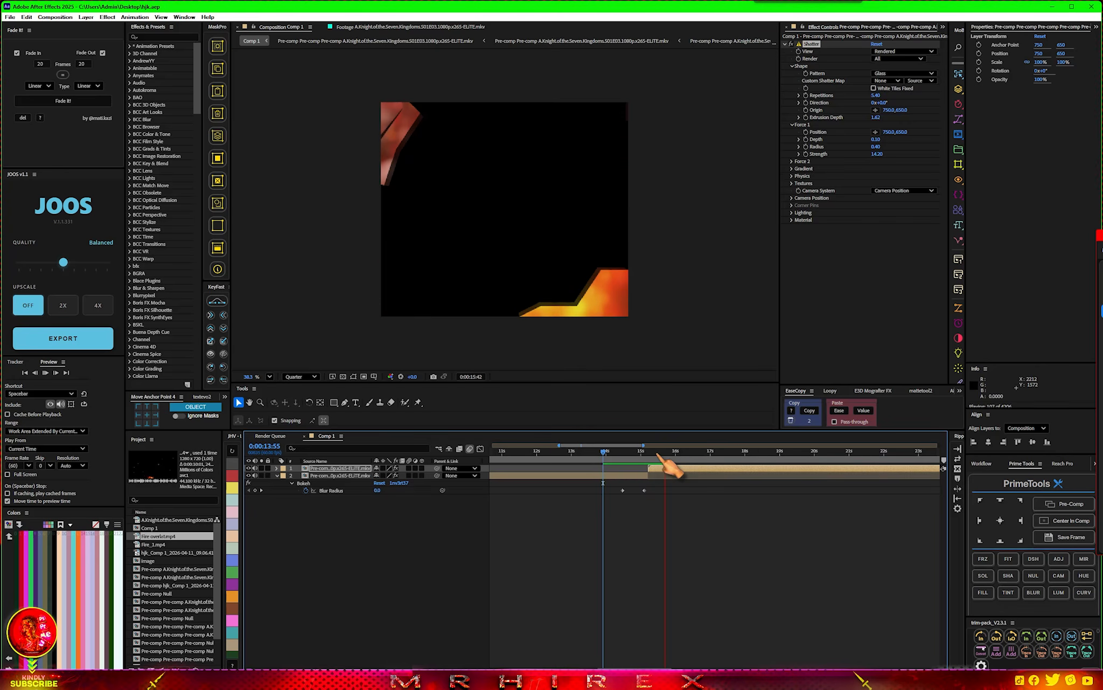
Step: Refine the shatter by setting Repetitions to 6.10 and Force 1 Radius to 0.66, checking frames between 0:00:15:14 and 0:00:15:46
left_click_drag(649, 453, 668, 454)
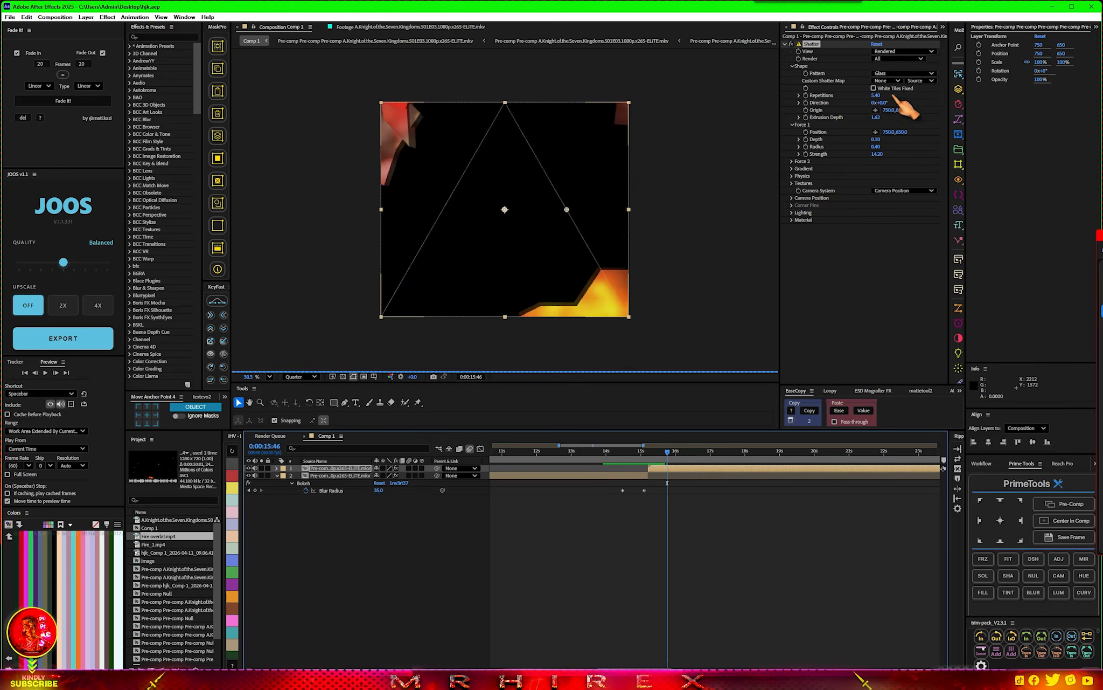
left_click_drag(897, 99, 855, 95)
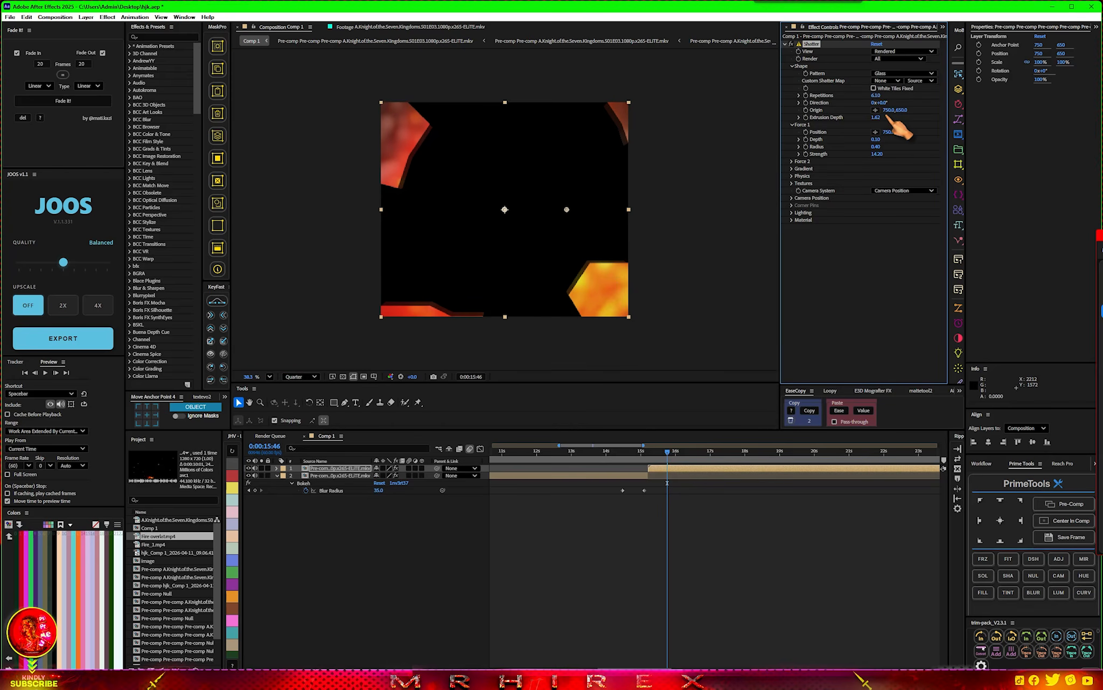
left_click(648, 457)
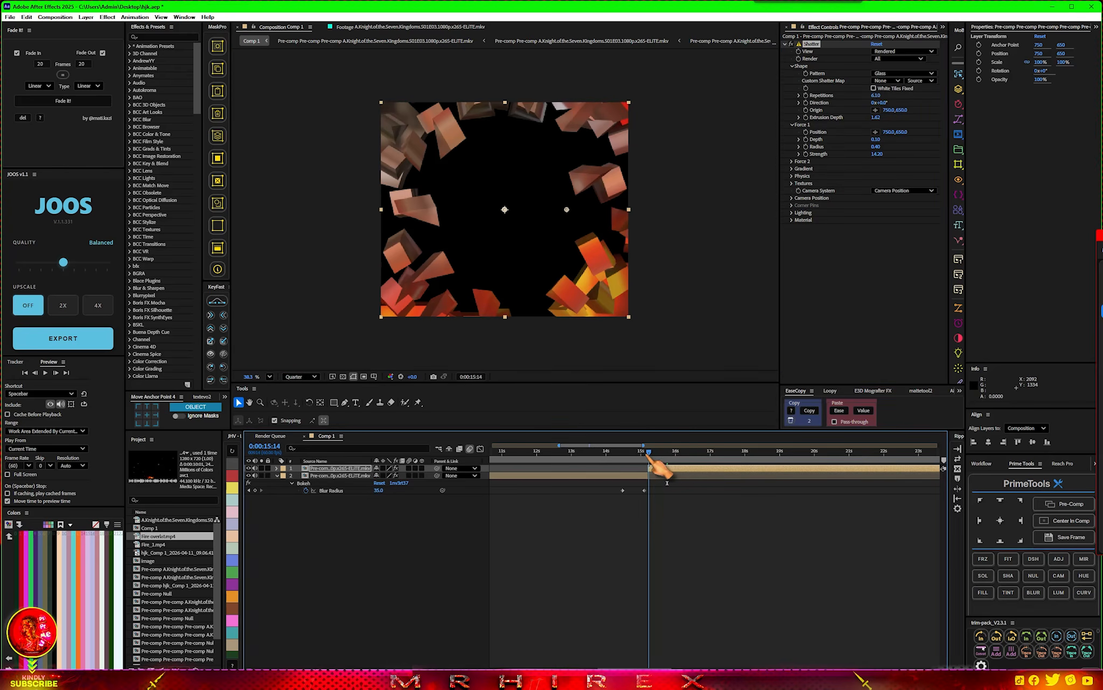
left_click_drag(650, 457, 653, 456)
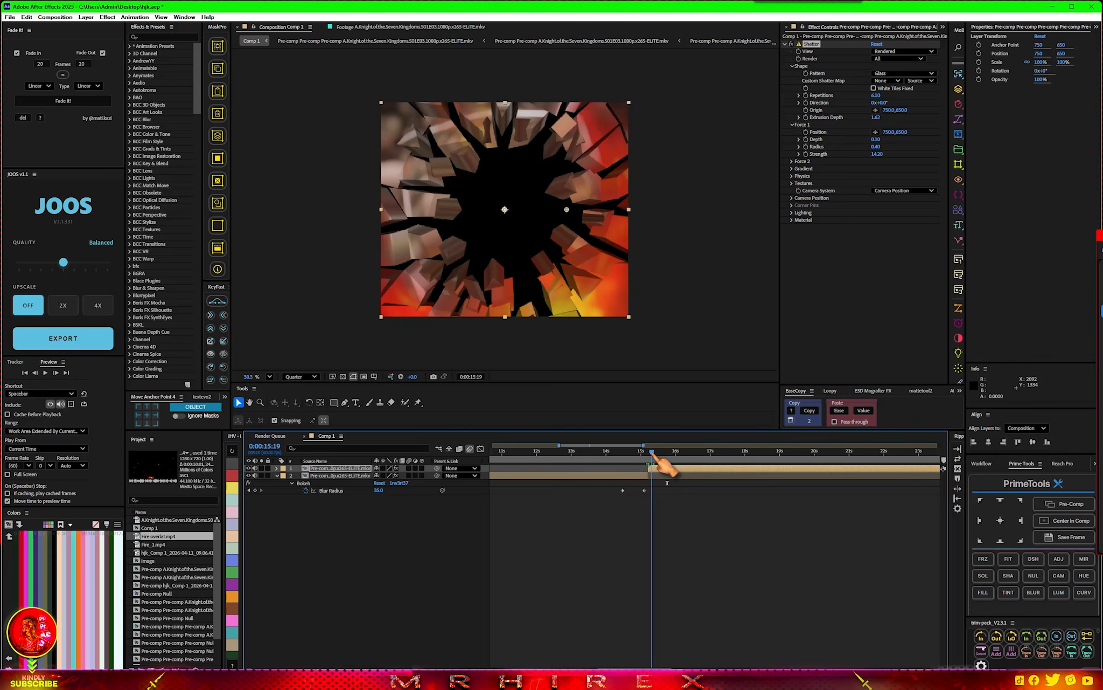
left_click_drag(875, 146, 883, 145)
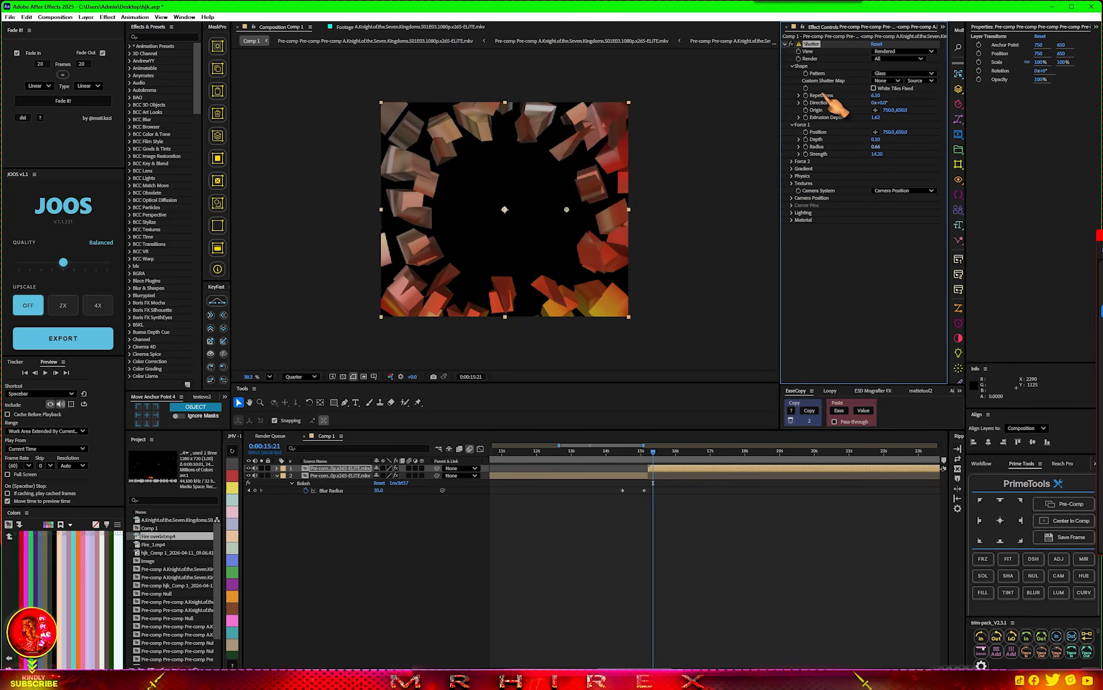
Step: Pre-compose the shattered layer, apply the S_WarpChroma effect to it and scrub to 0:00:15:28 to check it
left_click(1070, 504)
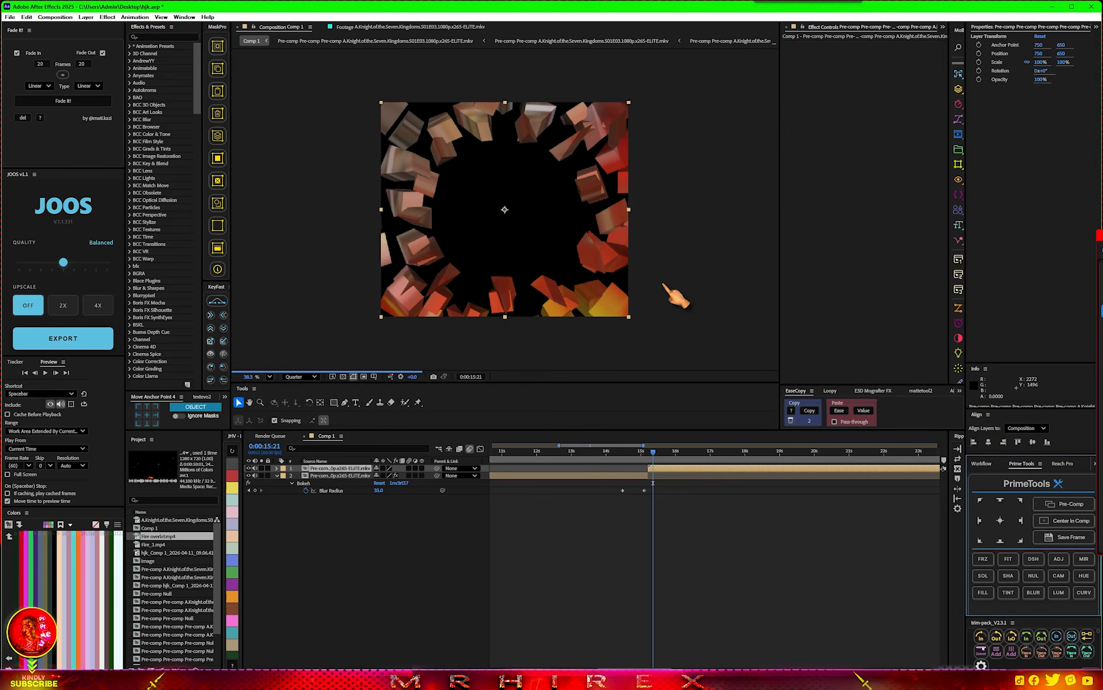
key("ctrl+space")
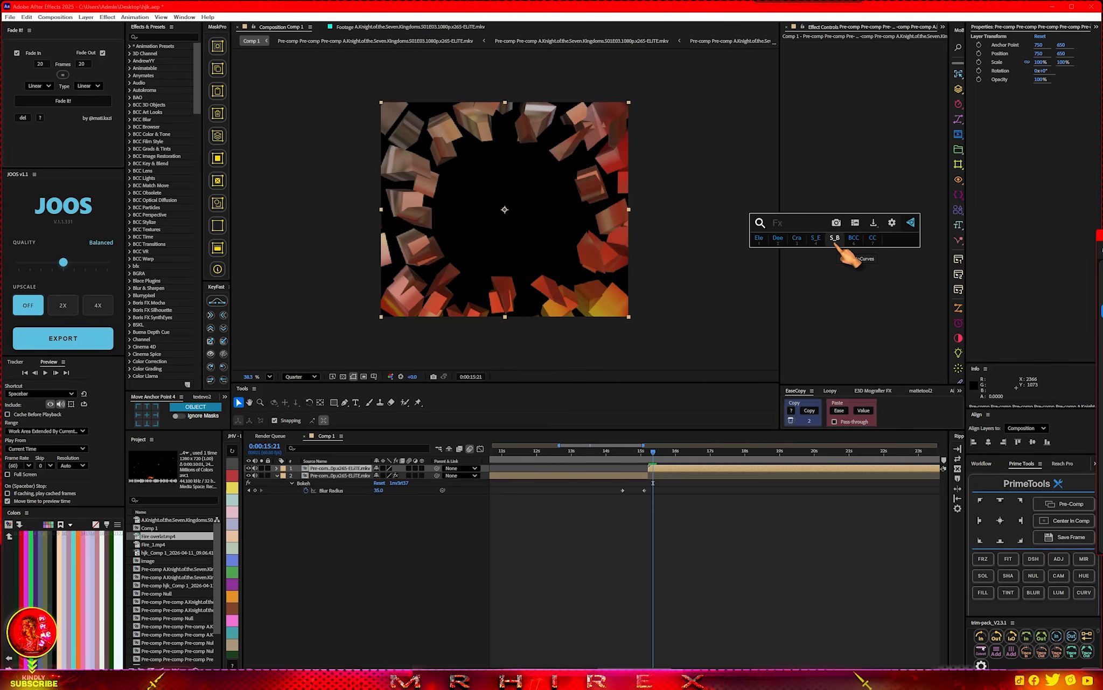
type("chrom")
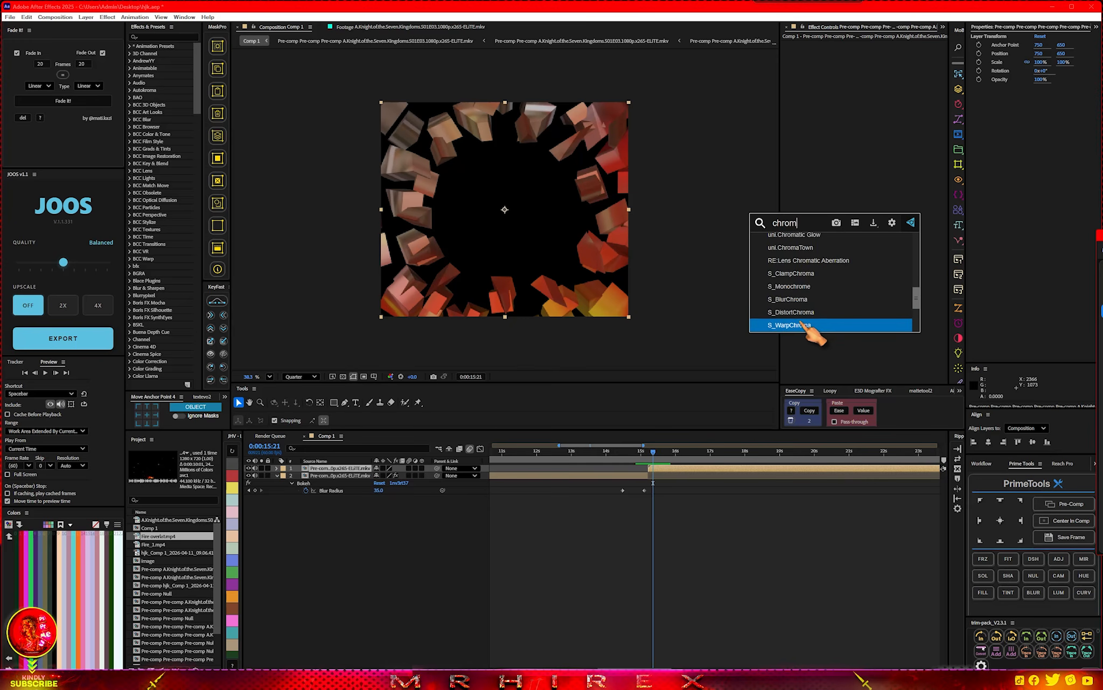
left_click(806, 326)
scroll(659, 462, "up", 3)
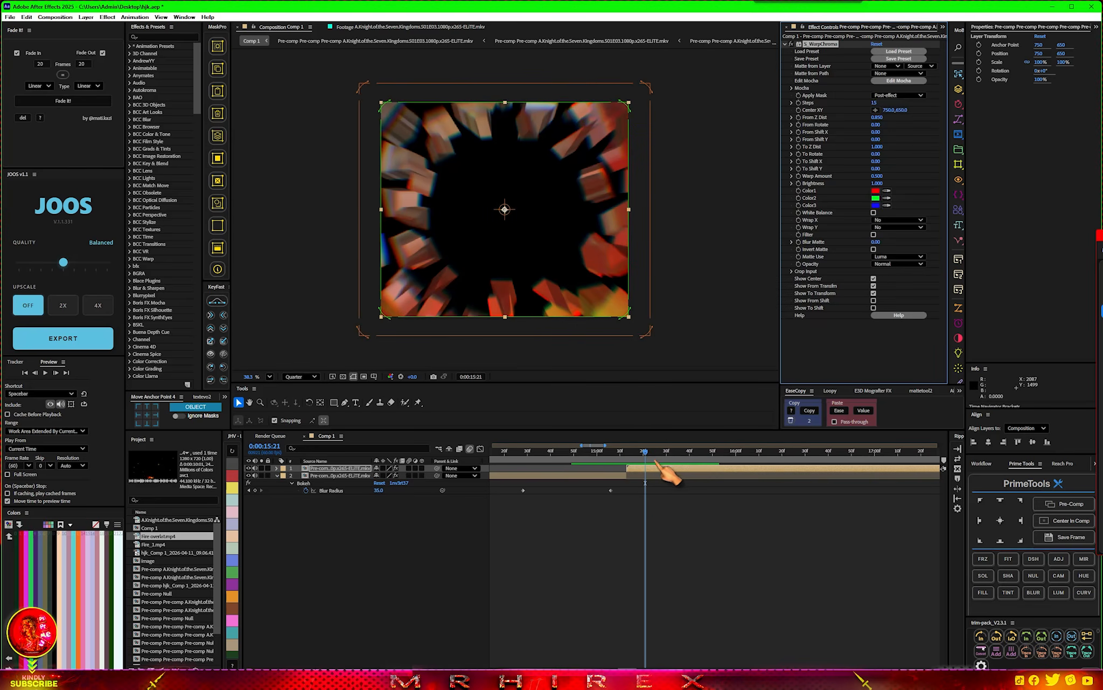
left_click_drag(645, 451, 662, 472)
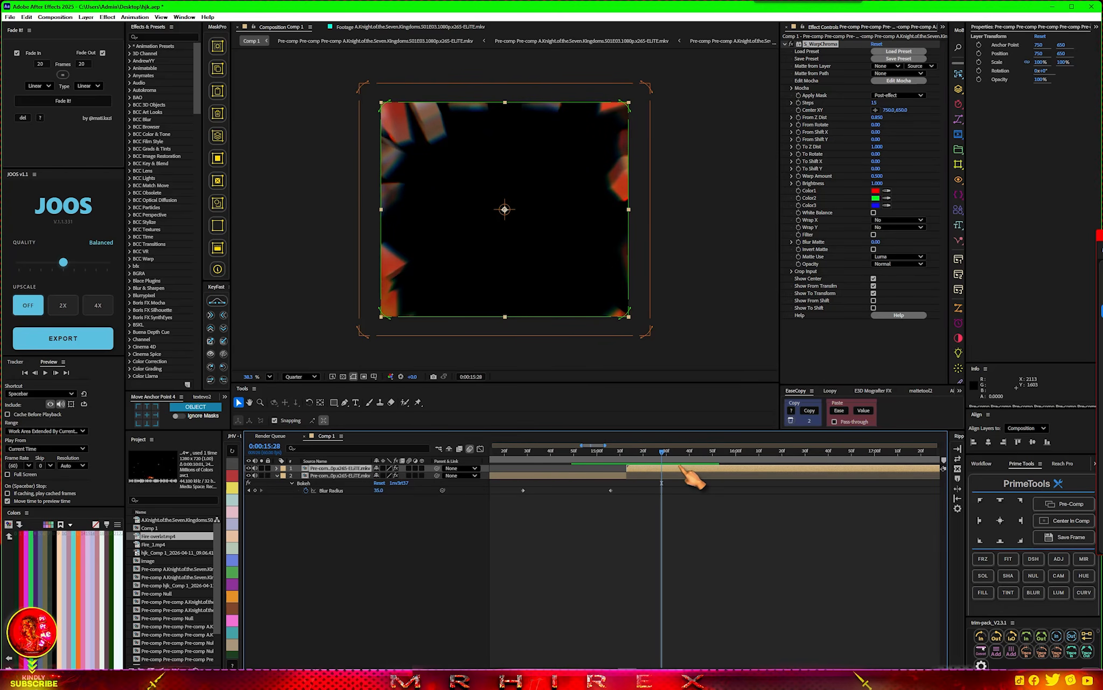
Step: Pre-compose the warped shatter layer again, apply the Chromabba effect with default settings and scrub through the shatter
left_click(680, 467)
left_click(1044, 504)
left_click(649, 454)
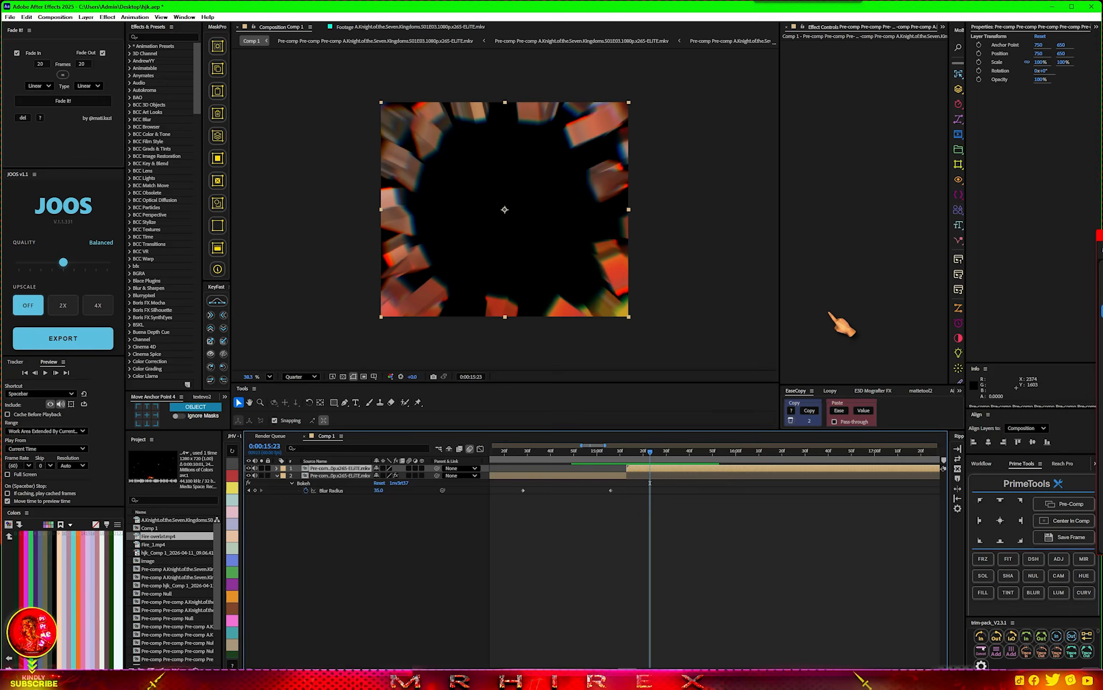
left_click(846, 297)
key("ctrl+space")
type("co")
left_click(854, 284)
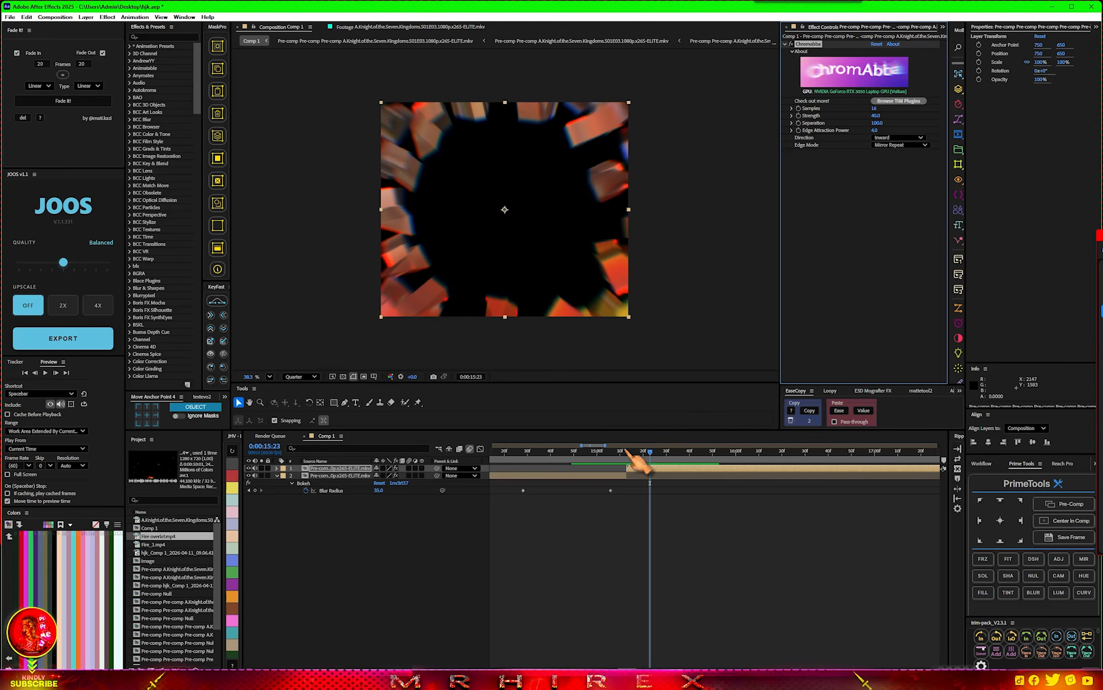
left_click(648, 456)
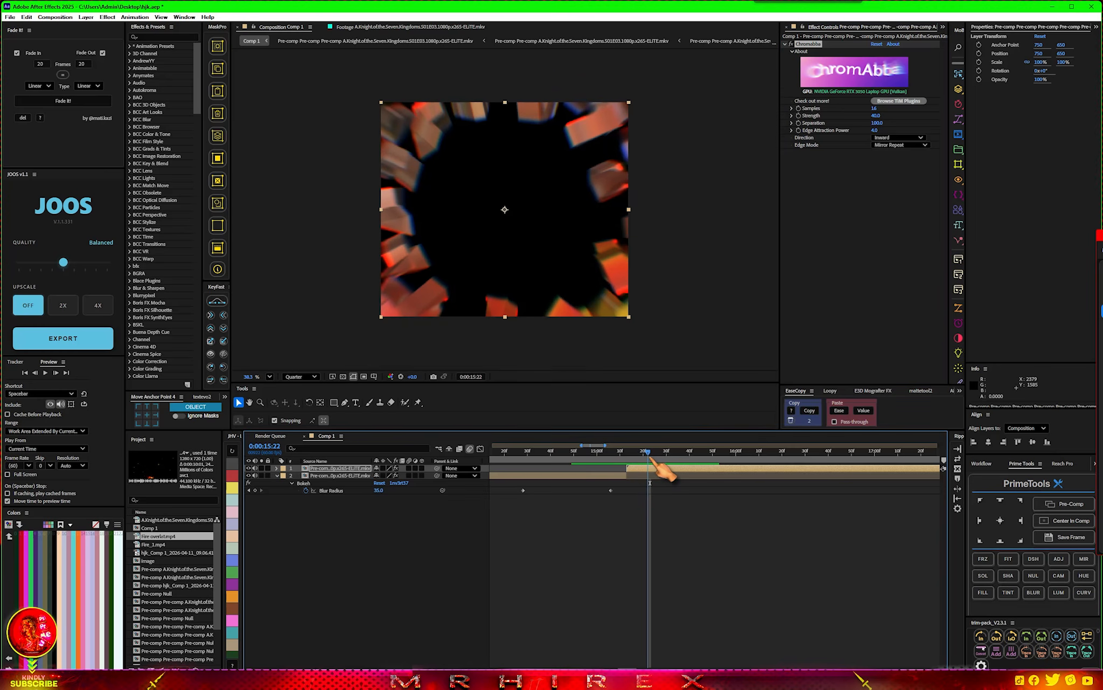
left_click_drag(650, 455, 632, 457)
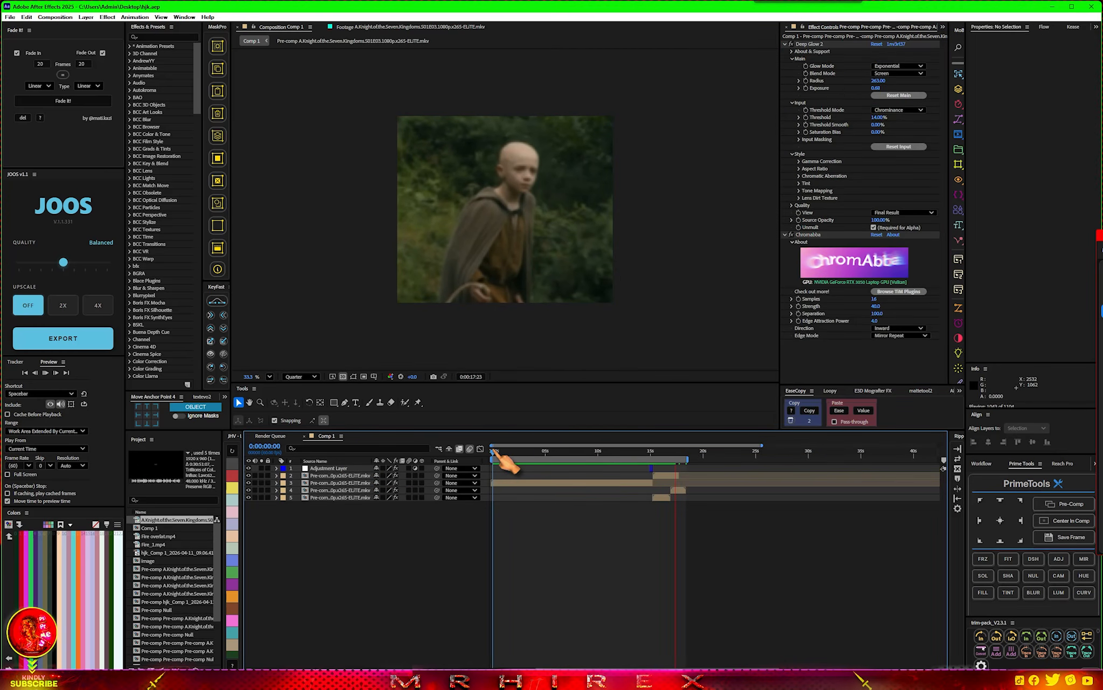
Step: Play back the finished Comp 1 from 0:00:00:07 to review the whole edit
left_click(494, 450)
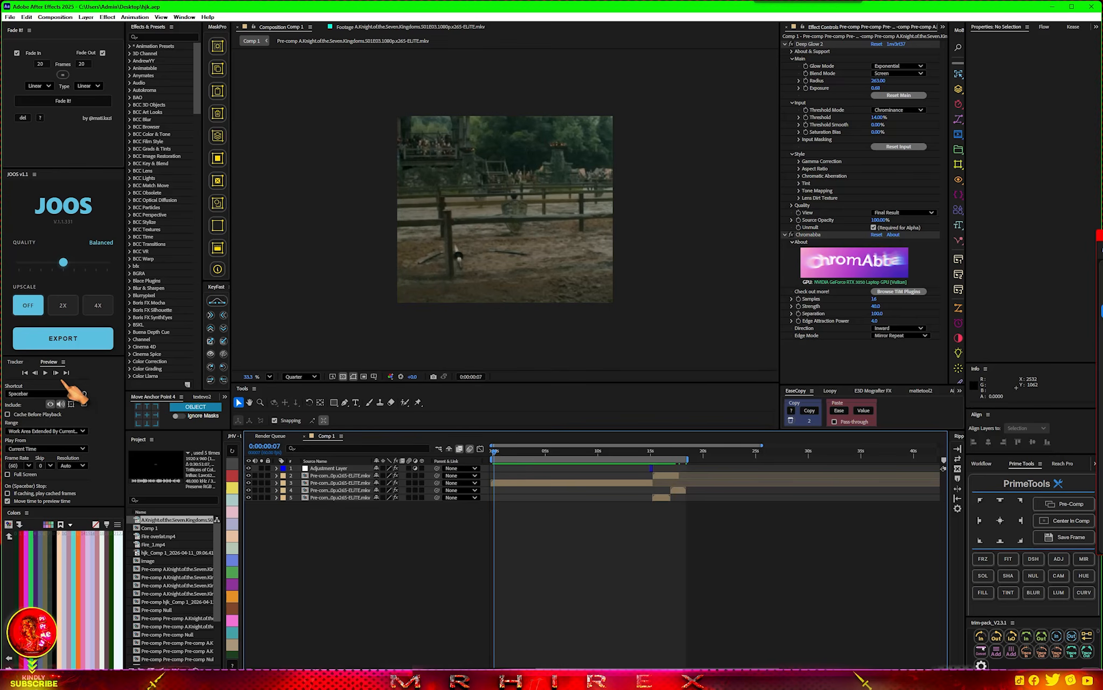
left_click(45, 372)
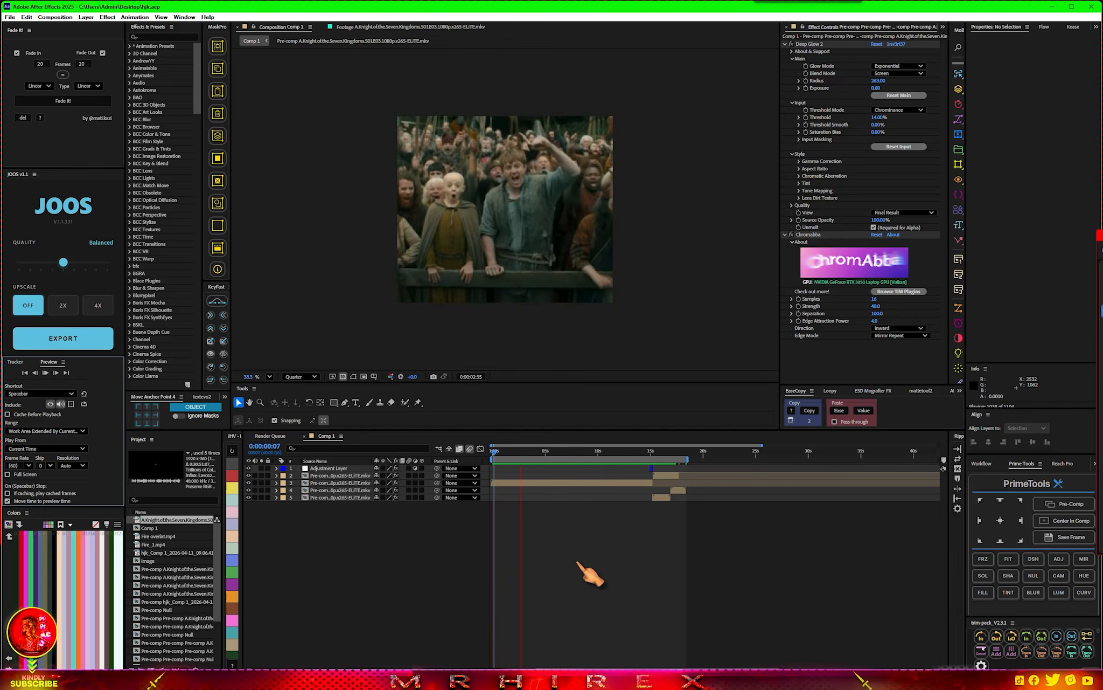